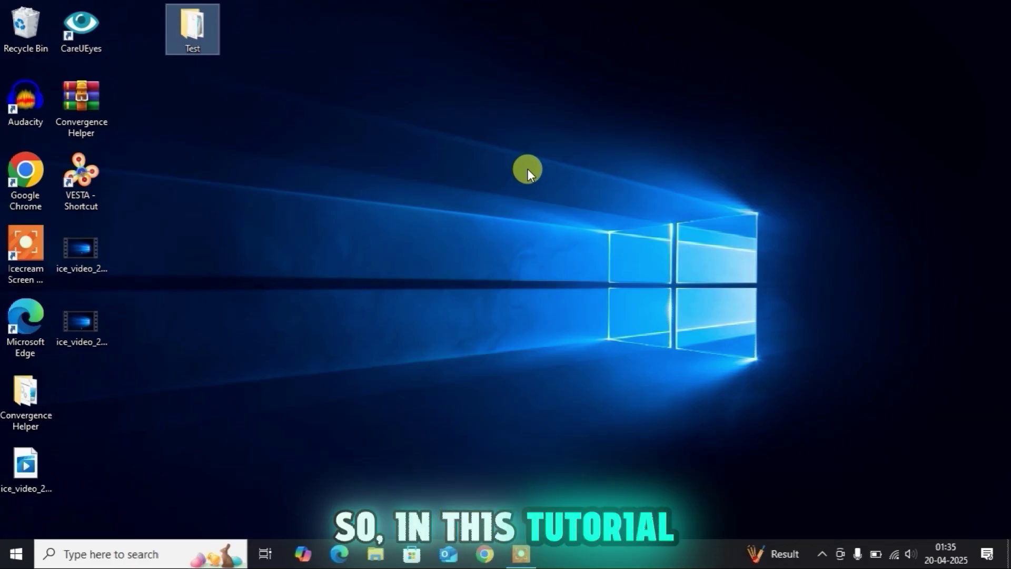
Open the BaTiO3_scf input file from the Test folder and review its parameters from the control block to the atomic positions.
double_click(210, 37)
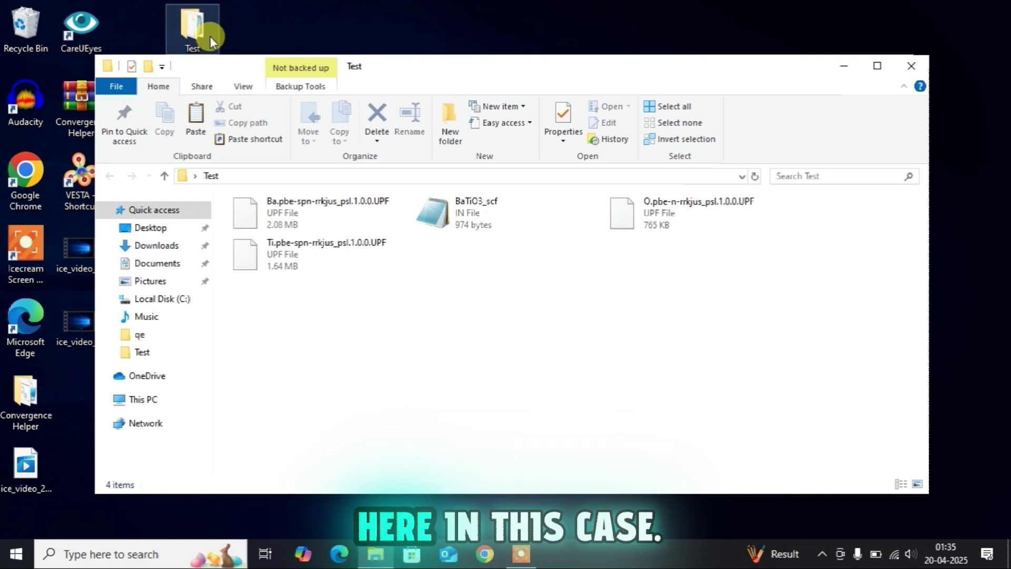
left_click(490, 211)
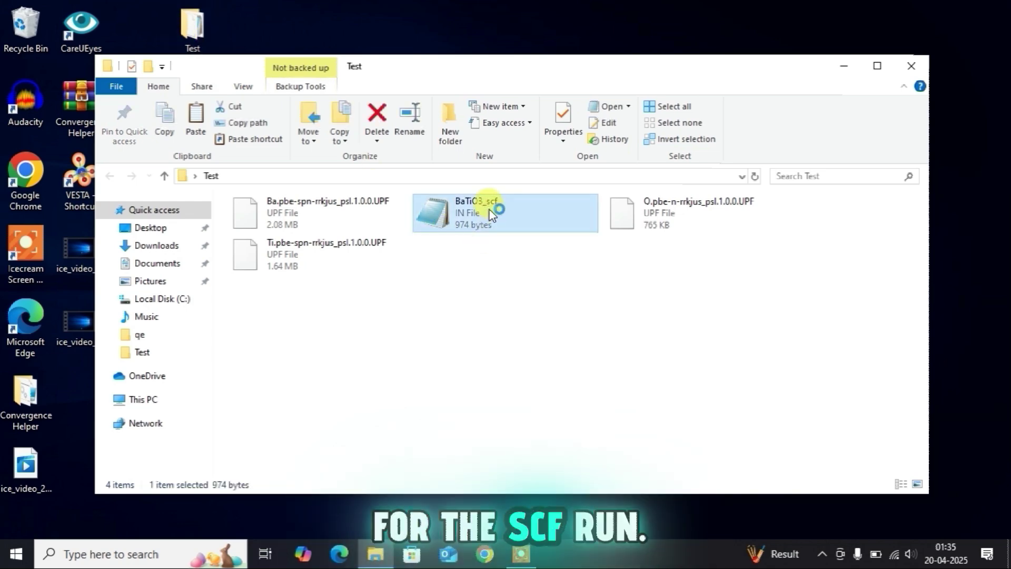
left_click(832, 113)
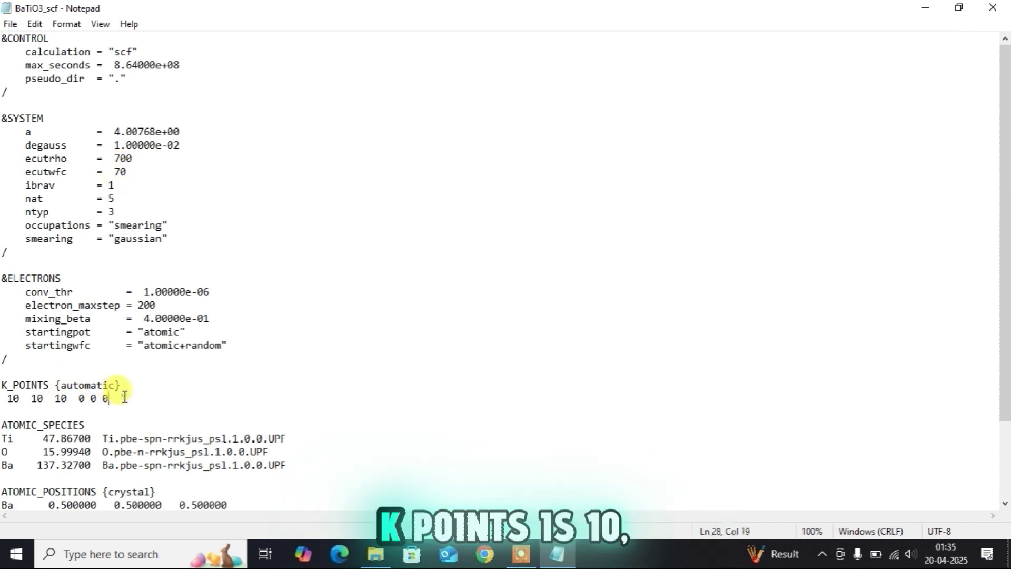
key("shift+Down")
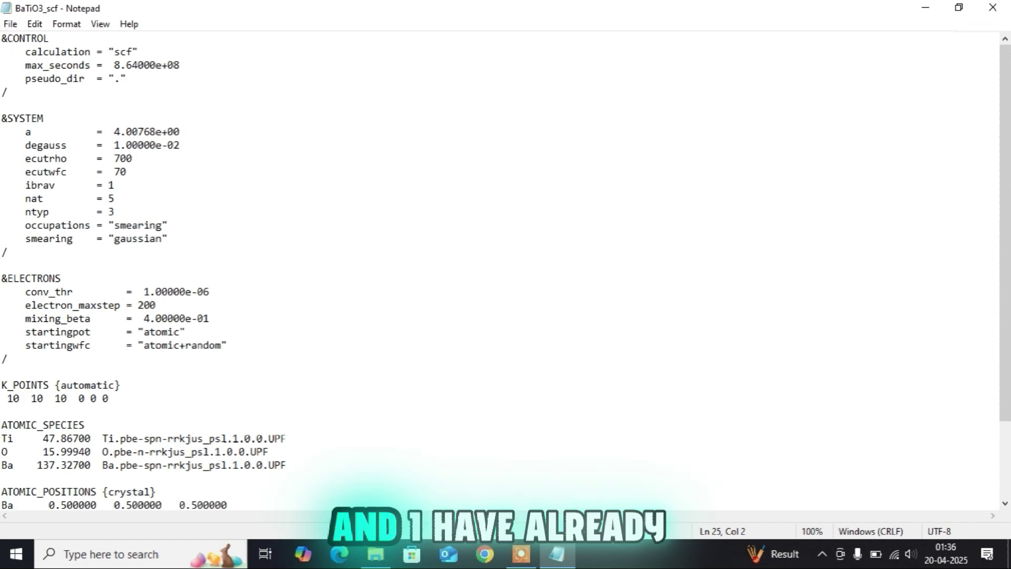
left_click(7, 358)
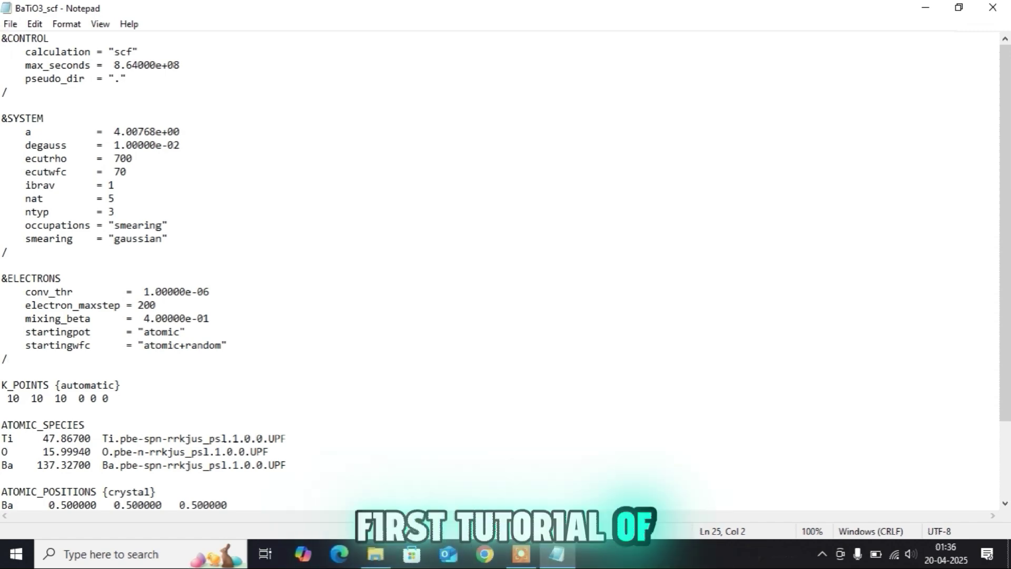
left_click_drag(1, 38, 2, 491)
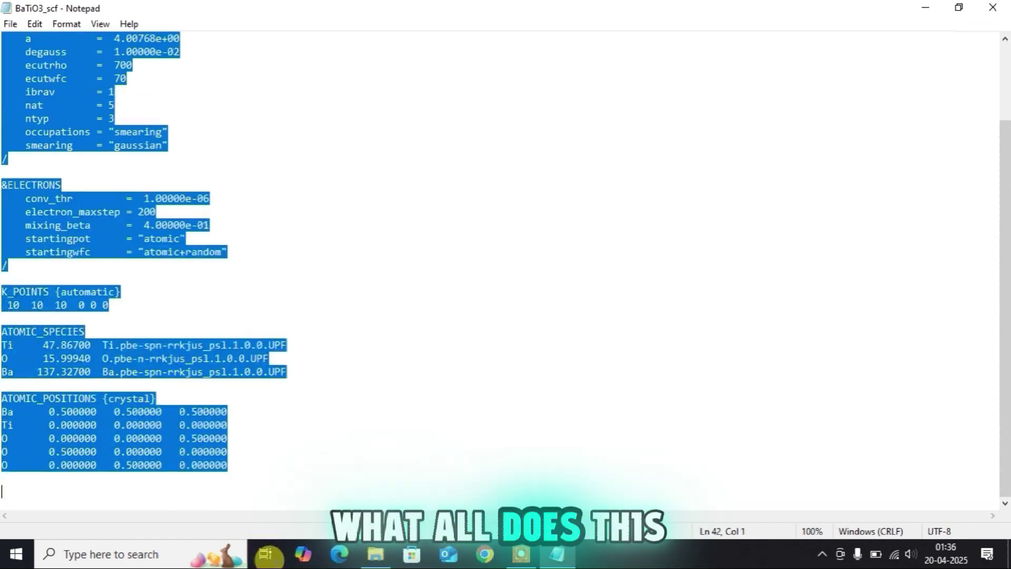
left_click(271, 428)
scroll(282, 388, "up", 3)
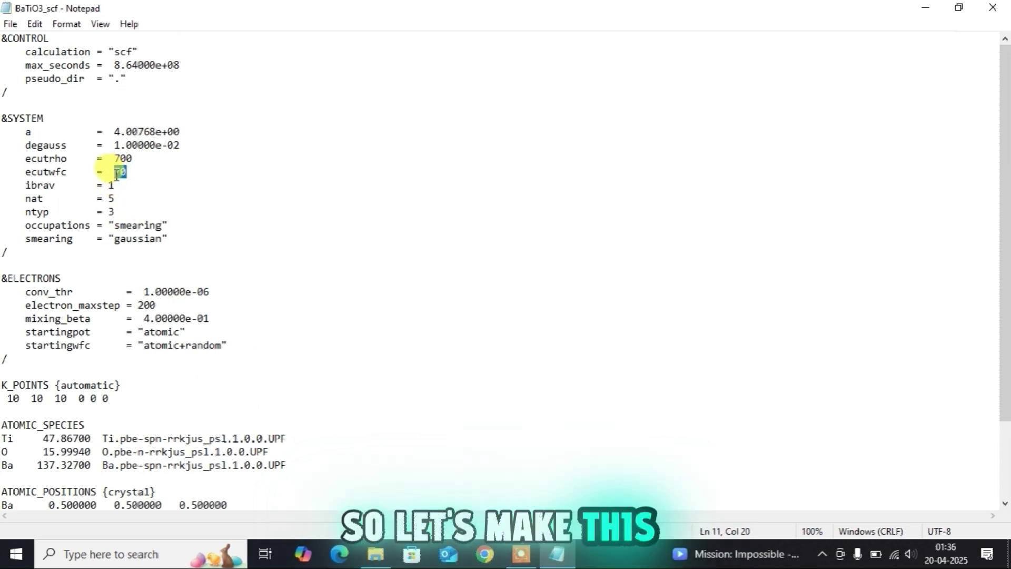
Set ecutwfc to 10 and ecutrho to 100 in the system block of the input file.
type("10")
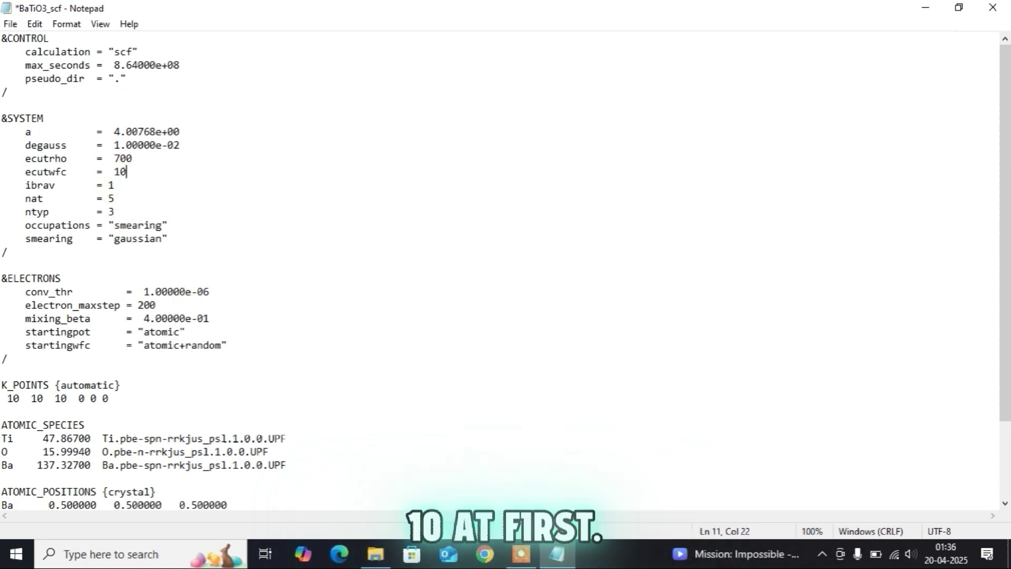
double_click(133, 159)
left_click(133, 159)
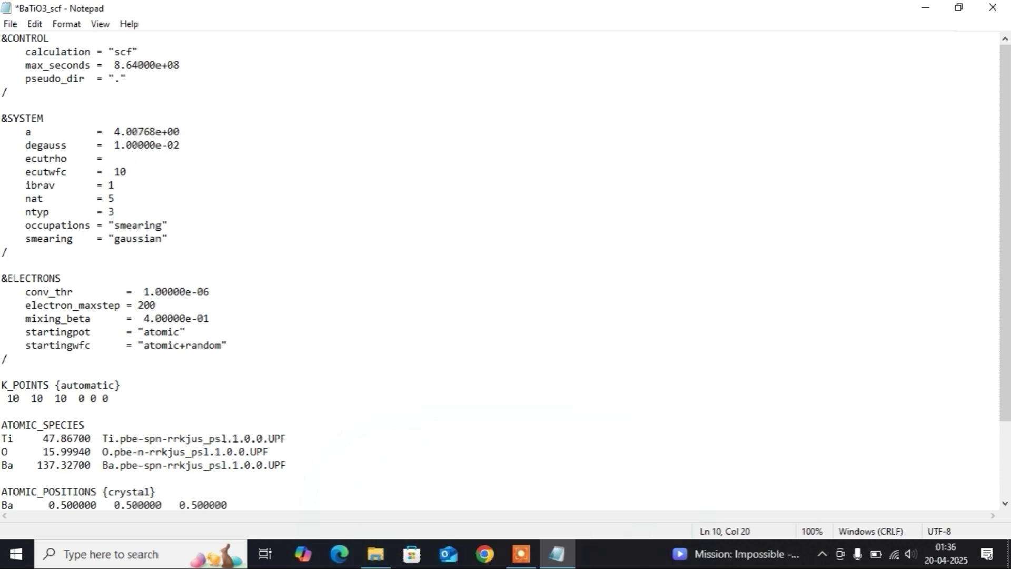
type("100")
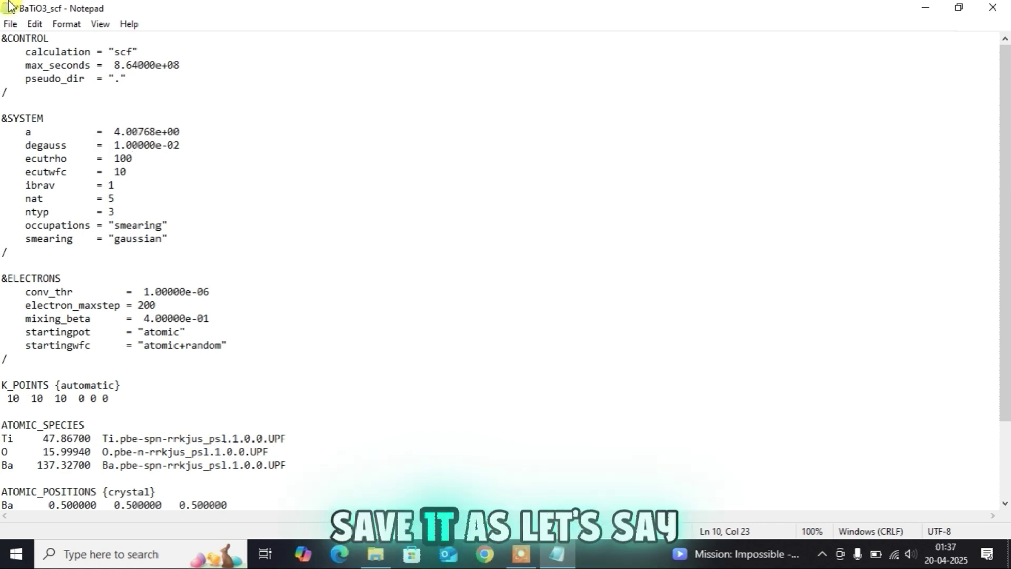
Save the edited input file in the Test folder as BaTiO3_scf_10.in with the file type All Files.
left_click(11, 24)
left_click(42, 108)
left_click(168, 310)
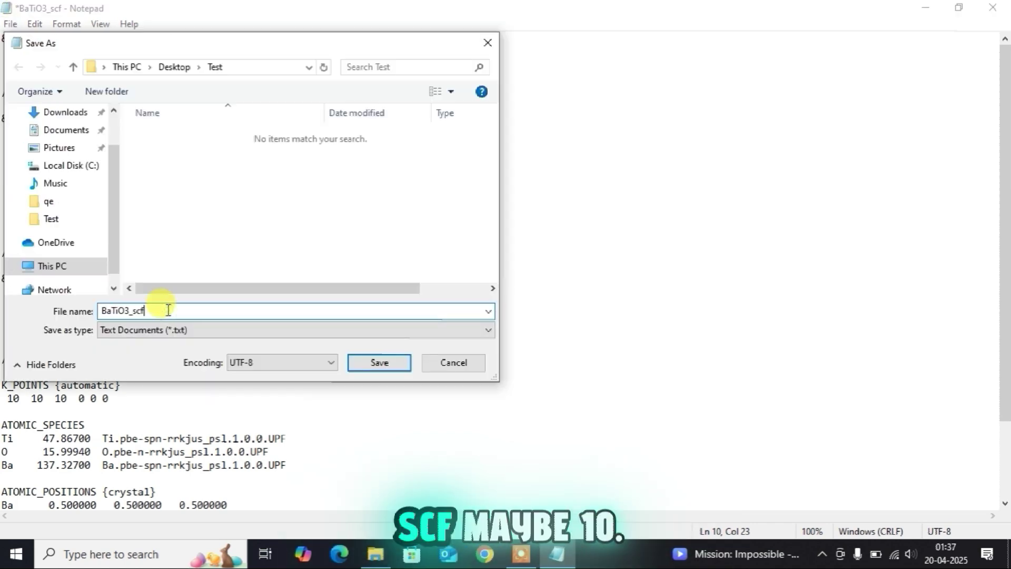
type("_")
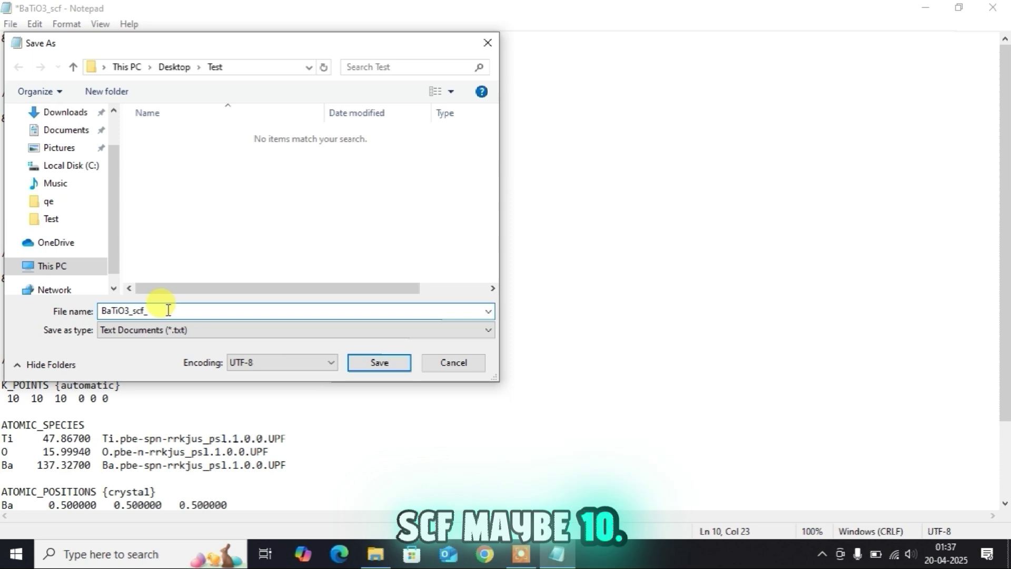
type("10")
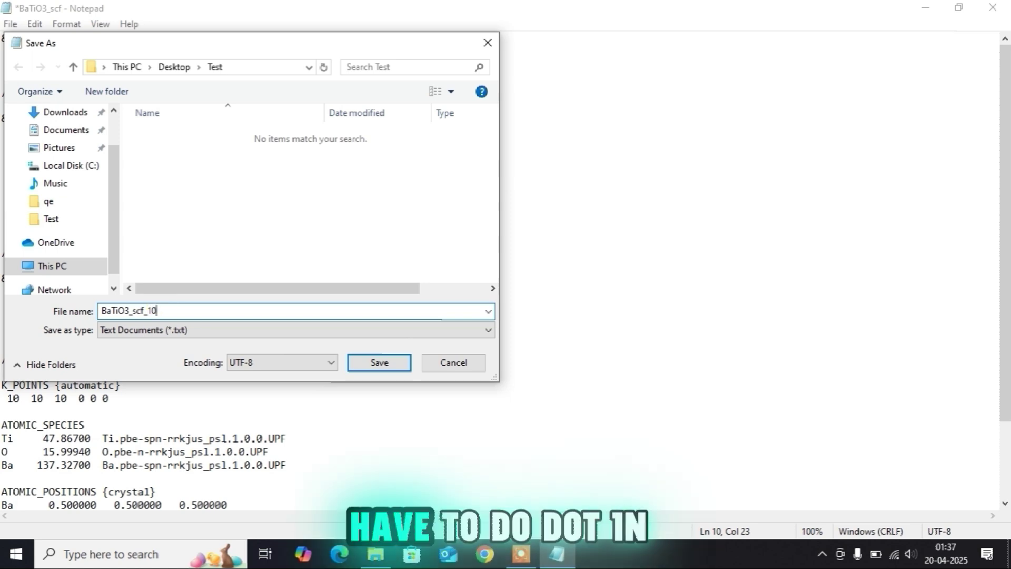
type(".in")
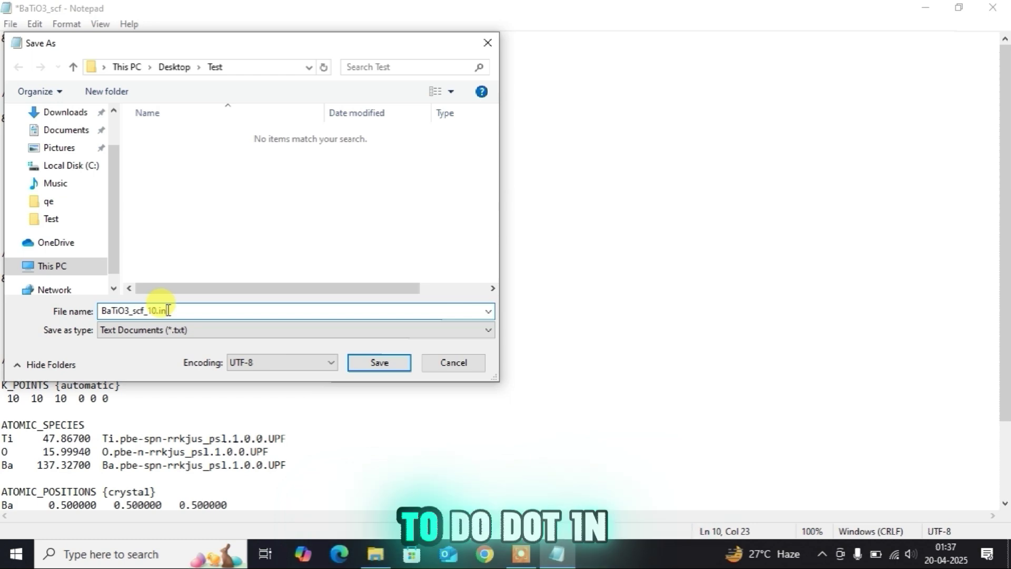
left_click(171, 336)
left_click(157, 356)
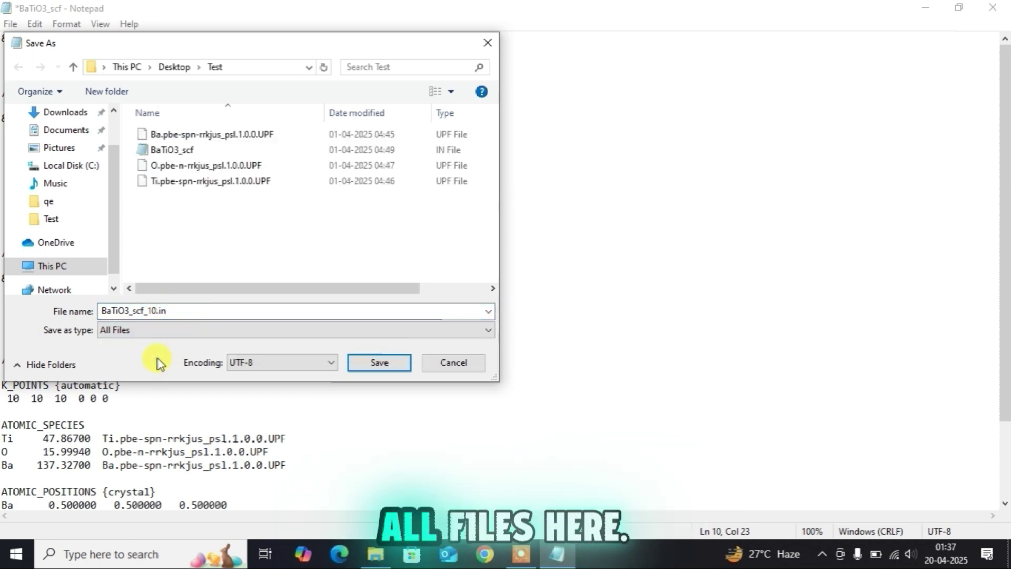
left_click(377, 364)
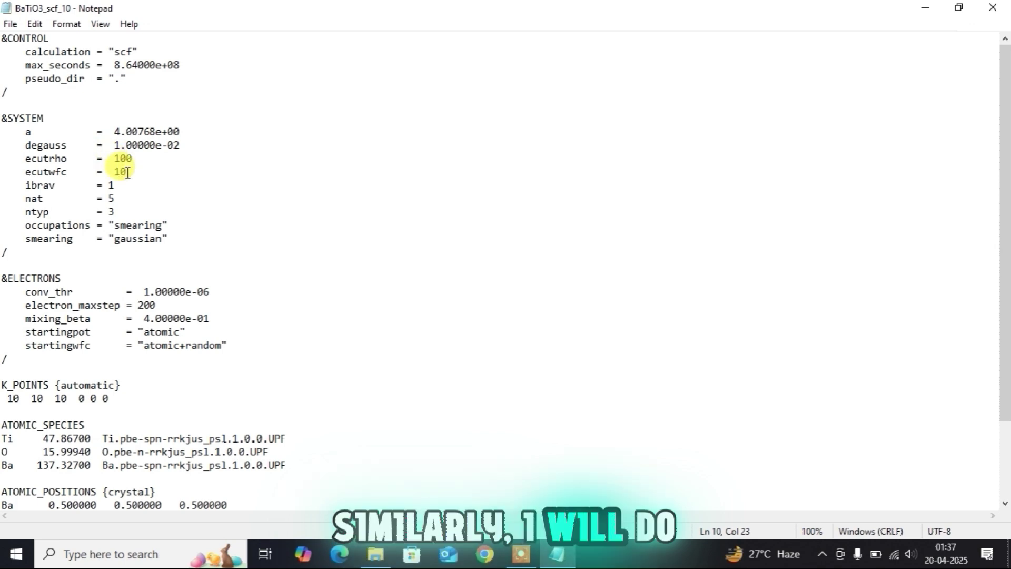
Set ecutwfc to 20 and ecutrho to 200 in the system block.
left_click_drag(127, 172, 110, 171)
type("2")
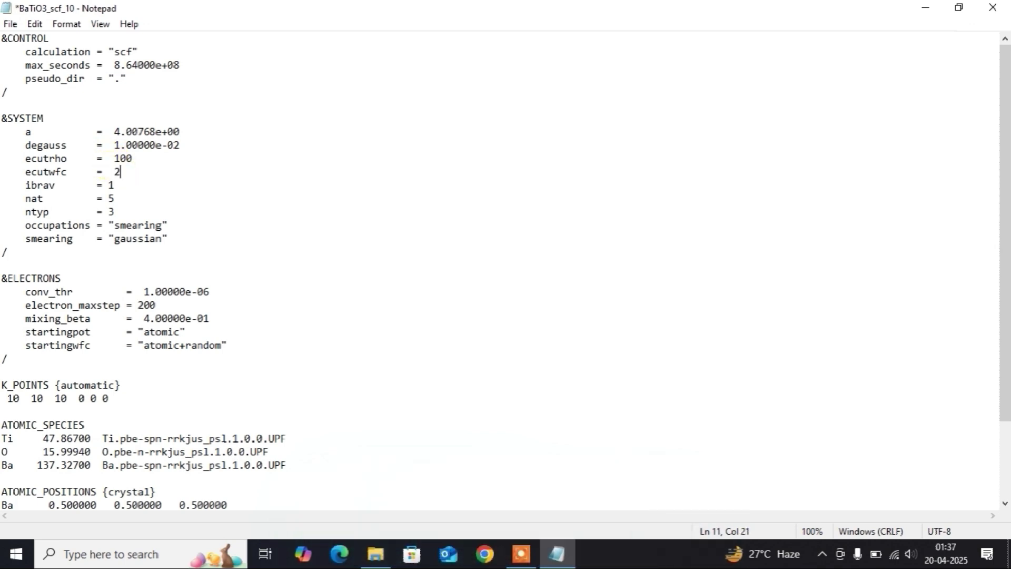
type("0")
left_click(130, 157)
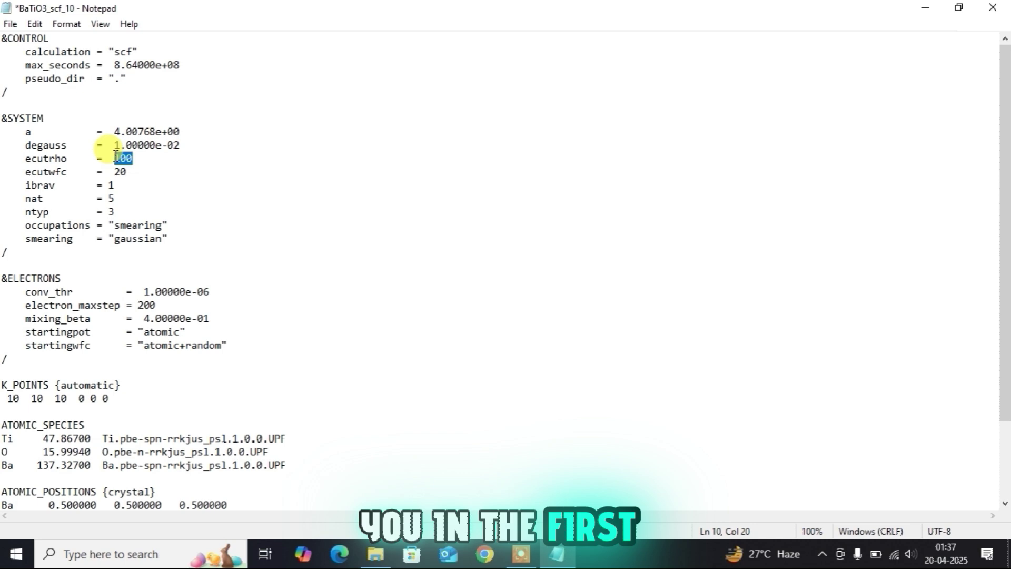
left_click(132, 157)
left_click_drag(132, 157, 128, 157)
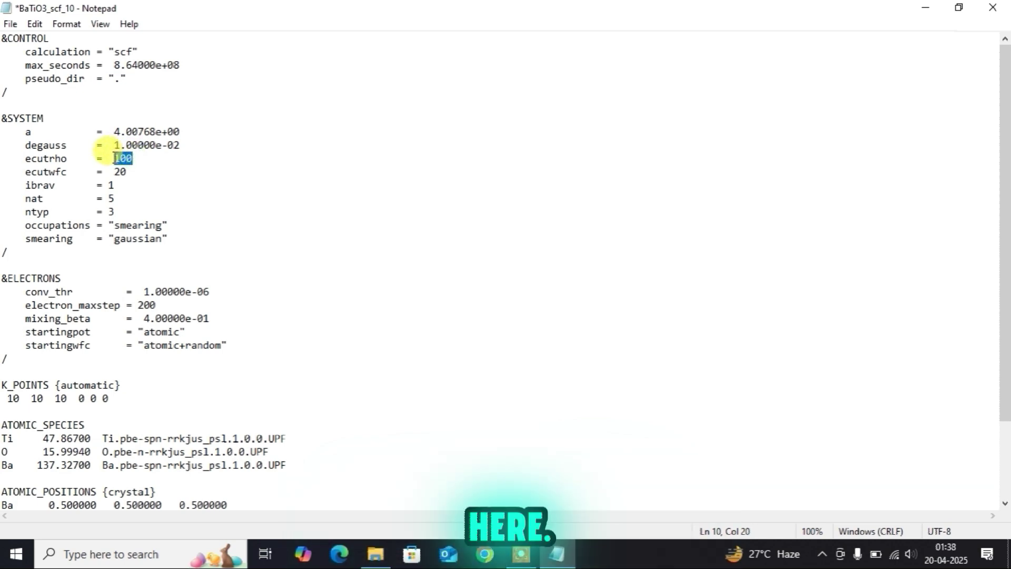
key("BackSpace")
key("BackSpace")
type("2")
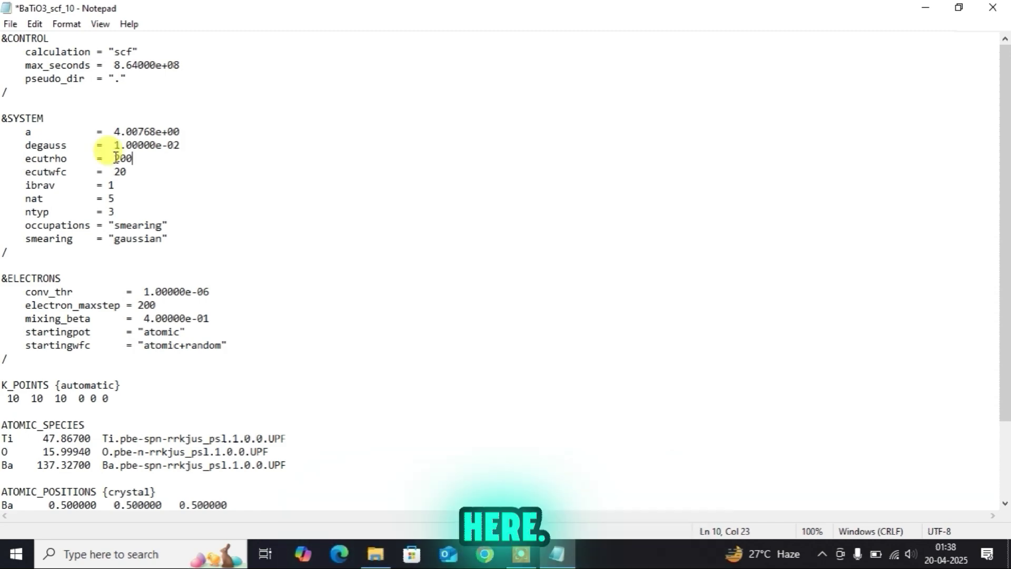
Save input file variants BaTiO3_scf_20.in through BaTiO3_scf_50.in in steps of 10, with ecutwfc matching each name and ecutrho ten times it.
type("30")
key("ctrl+shift+s")
type("40")
key("ctrl+shift+s")
type("50")
key("ctrl+shift+s")
left_click(174, 315)
type("BaTiO3_scf_50.in")
key("Return")
Create the variants BaTiO3_scf_60.in through BaTiO3_scf_100.in, raising ecutwfc by 10 and ecutrho by 100 for each file.
key("ctrl+shift+s")
type("BaTiO3_scf_70.in")
key("Return")
key("ctrl+shift+s")
key("Return")
Create the variants BaTiO3_scf_110.in through BaTiO3_scf_150.in, ending with ecutwfc 150 and ecutrho 1500.
key("ctrl+shift+s")
type("BaTiO3_scf_110.in")
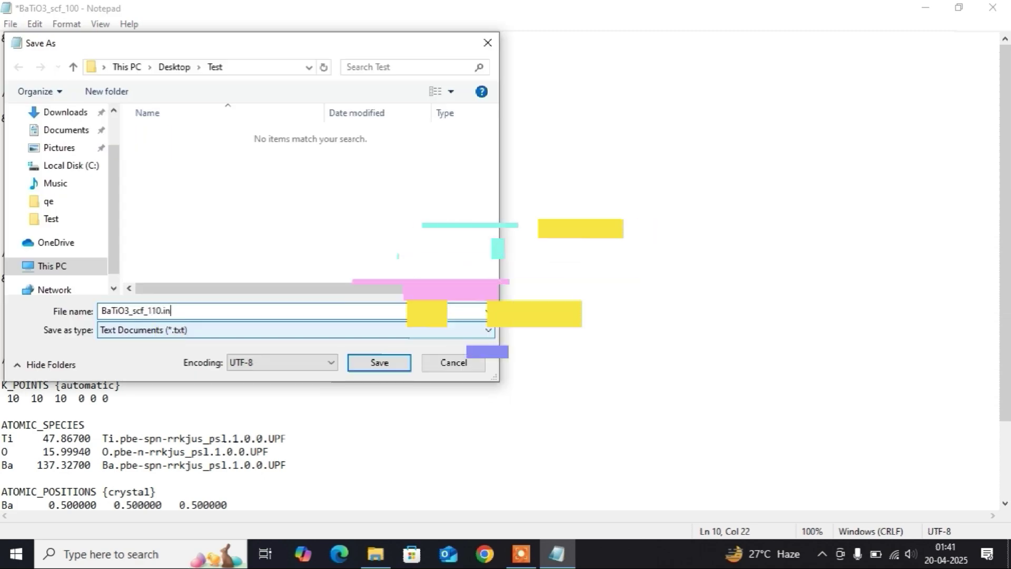
key("Return")
key("ctrl+shift+s")
type("BaTiO3_scf_150.in")
key("Return")
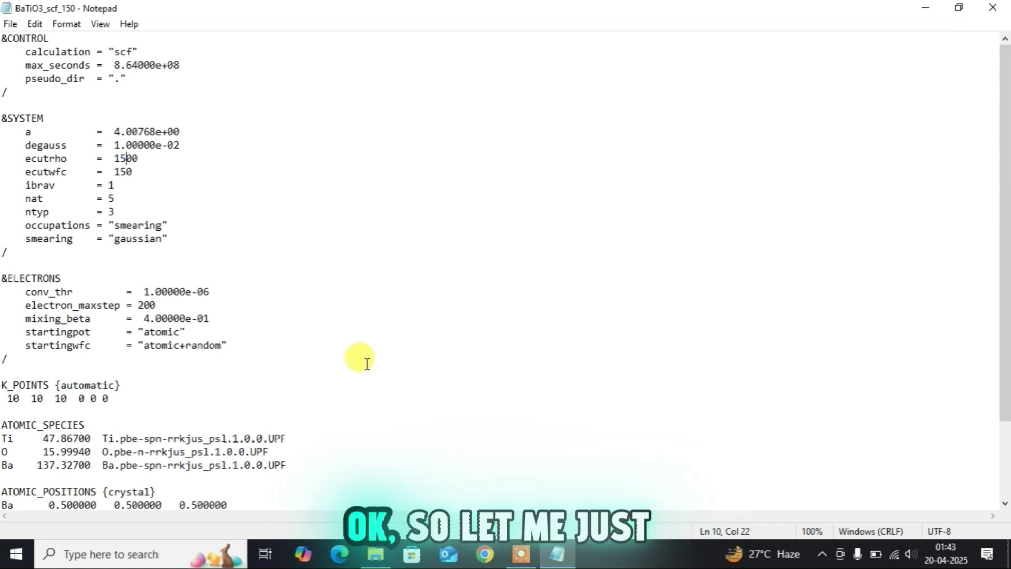
Close the input file, maximise the Test folder window and list its files in the Details view.
left_click(992, 7)
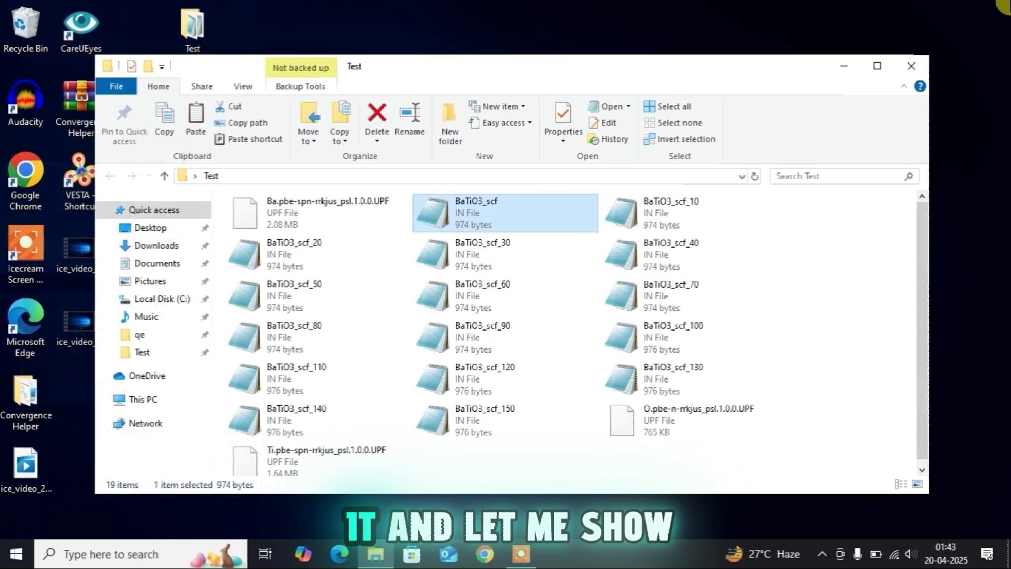
left_click(874, 67)
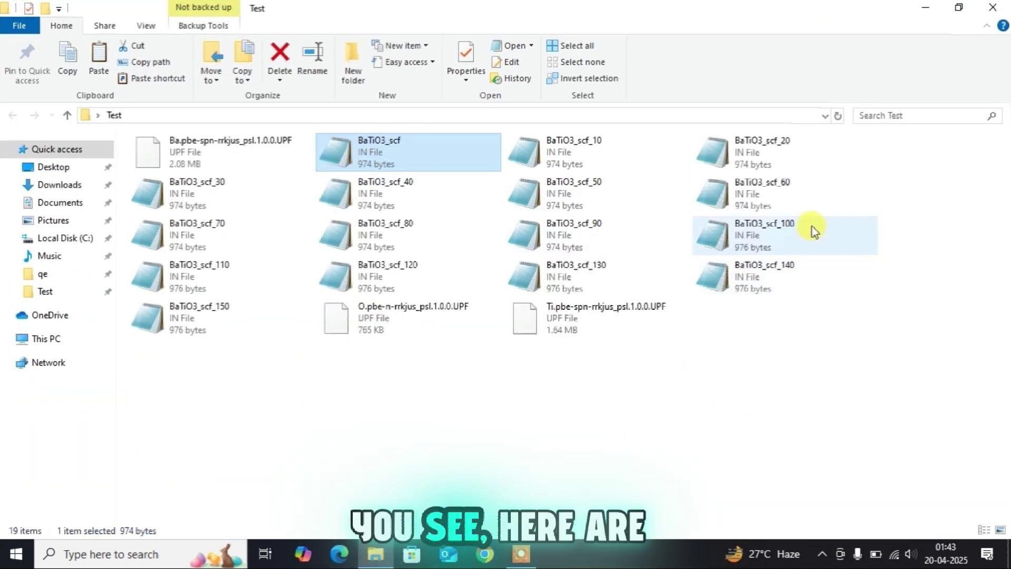
left_click(891, 223)
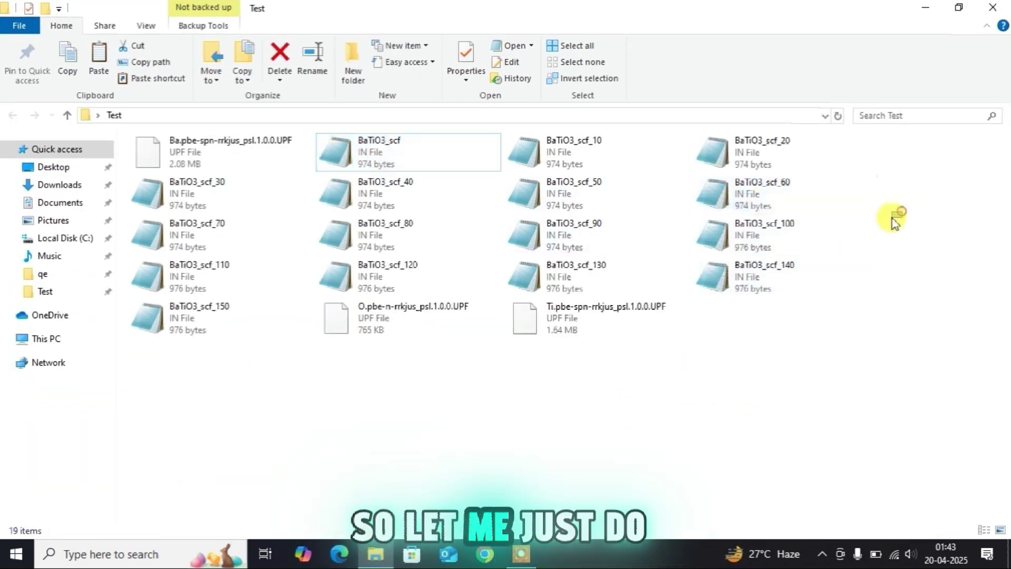
right_click(895, 222)
mouse_move(892, 231)
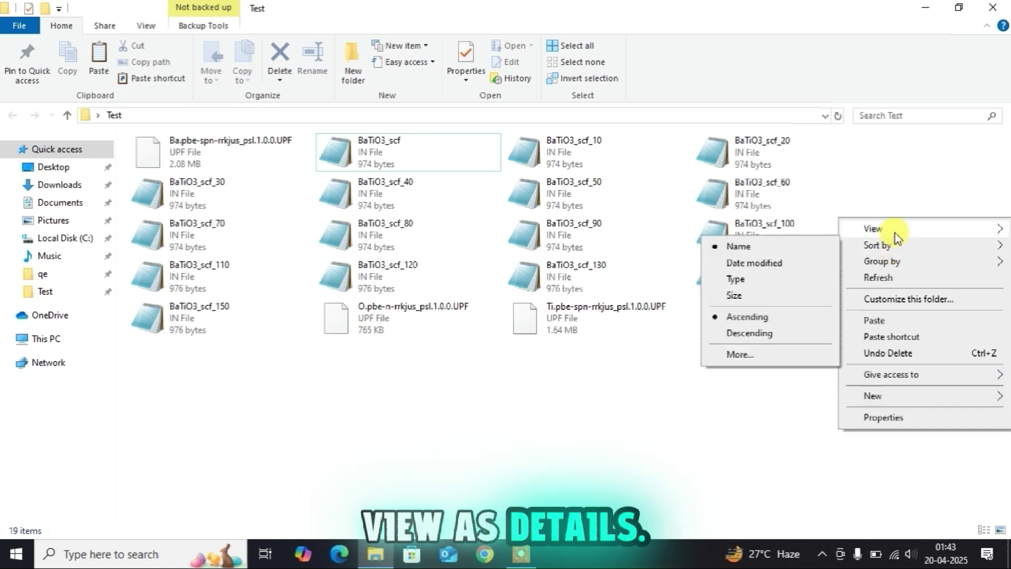
left_click(747, 311)
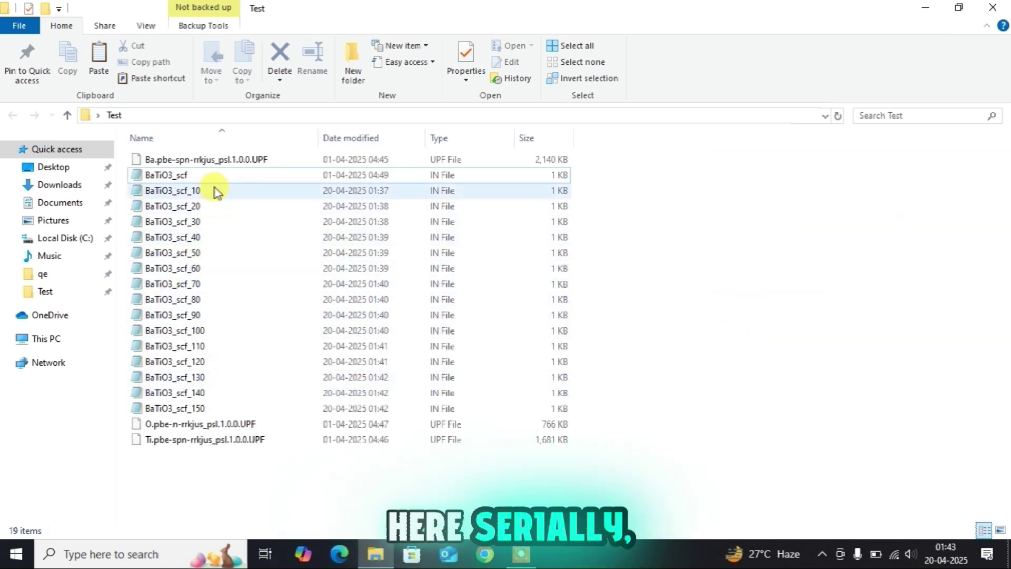
left_click(232, 408)
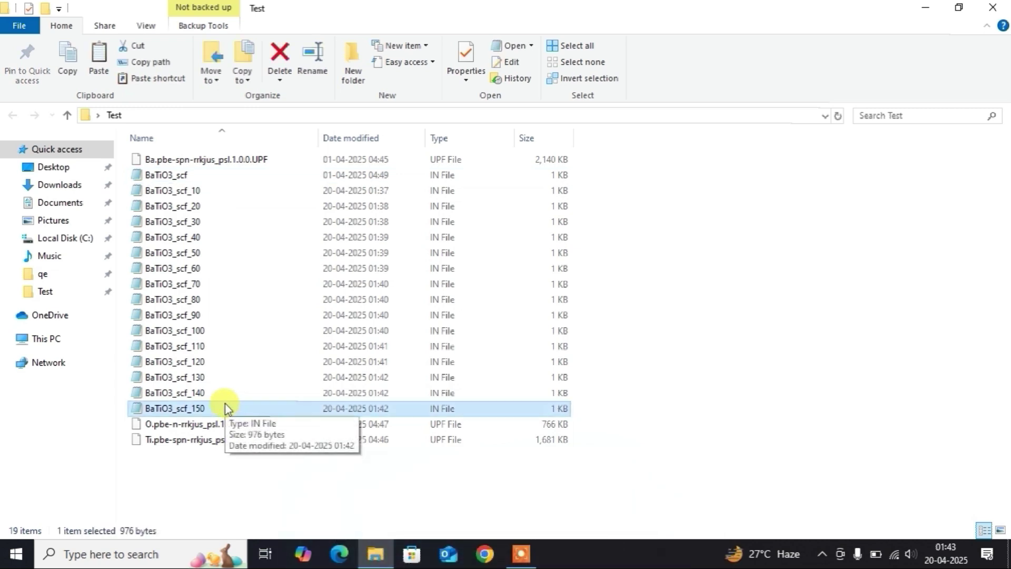
Create a new text document in the Test folder, keeping its default name.
left_click(708, 263)
right_click(710, 265)
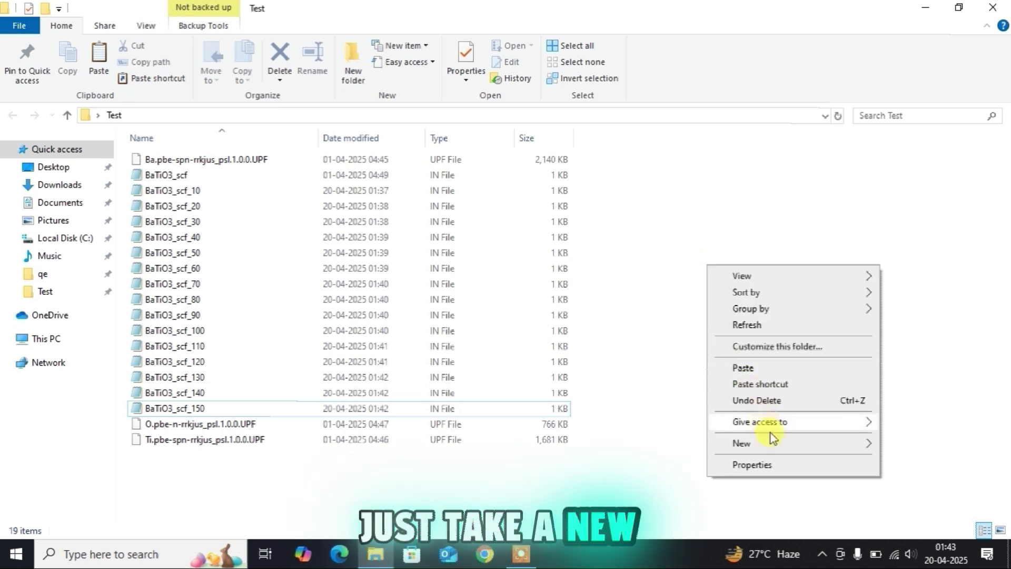
mouse_move(768, 441)
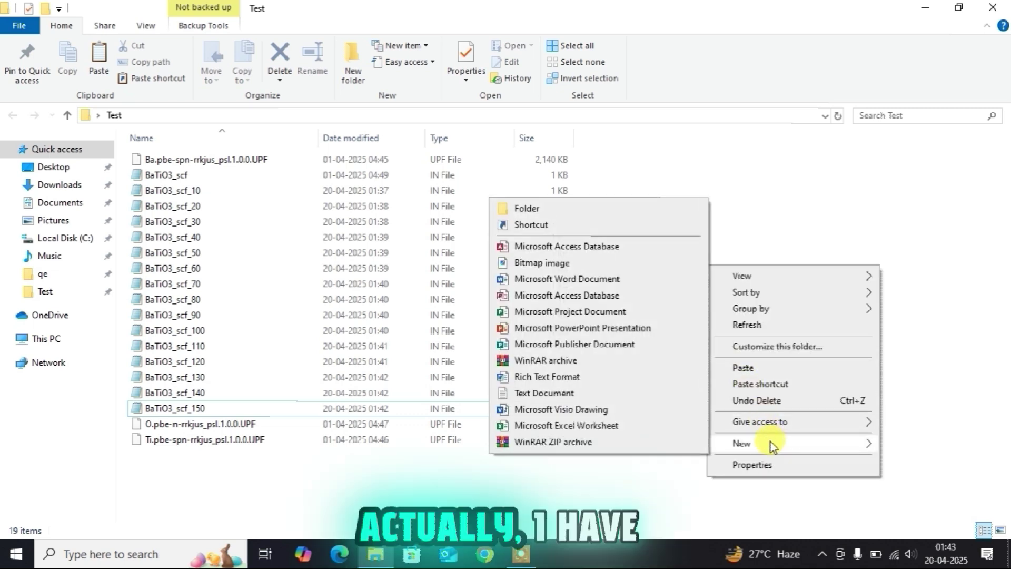
left_click(539, 391)
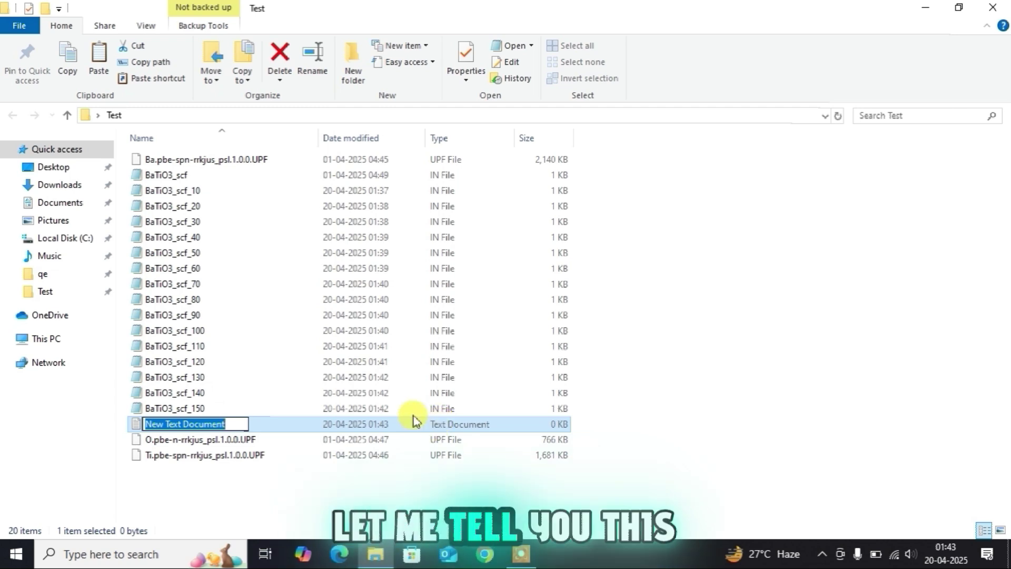
Copy the file name of BaTiO3_scf_10 without renaming the file.
left_click(197, 190)
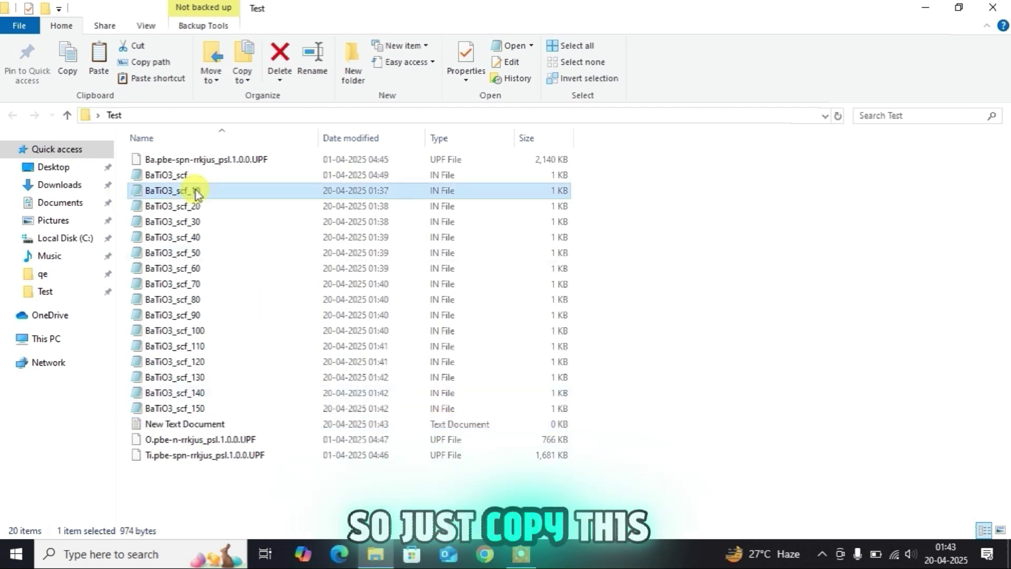
left_click(197, 190)
right_click(193, 193)
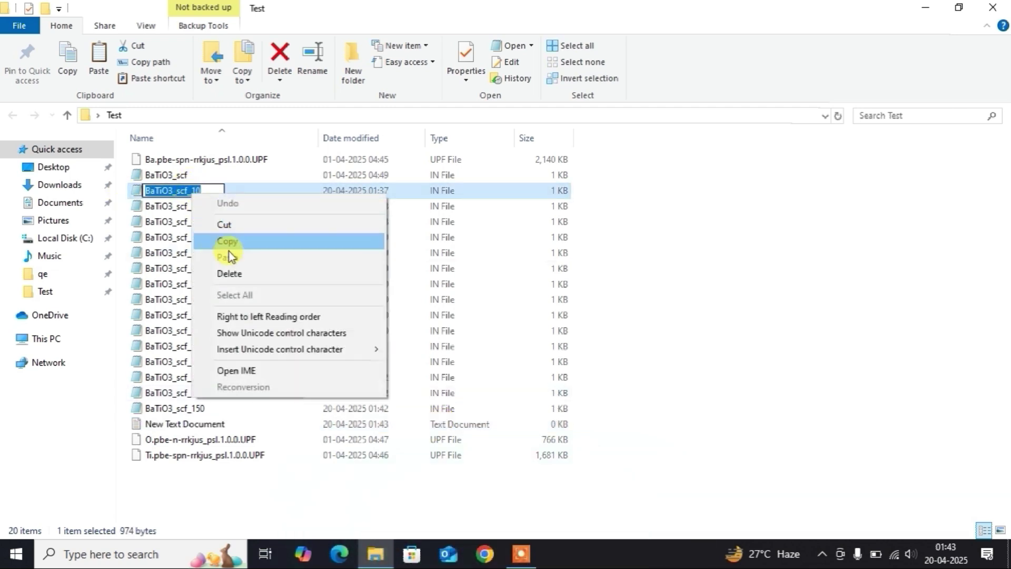
left_click(228, 241)
key("Escape")
In the new text document, write pw commands for inputs 10 to 150, following the pattern pw < BaTiO3_scf_10.in > BaTiO3_scf_10.out.
left_click(246, 426)
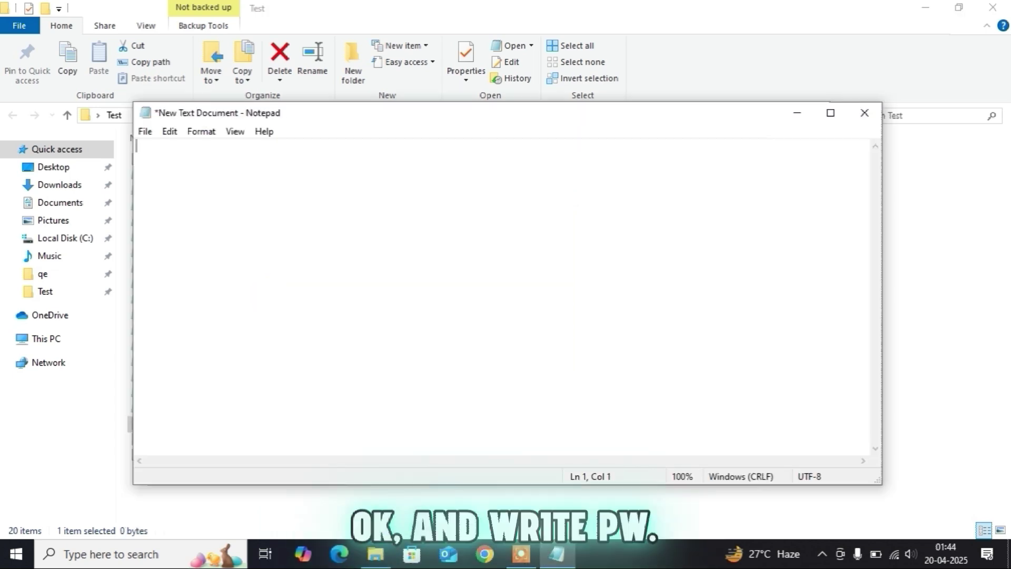
type("pw ")
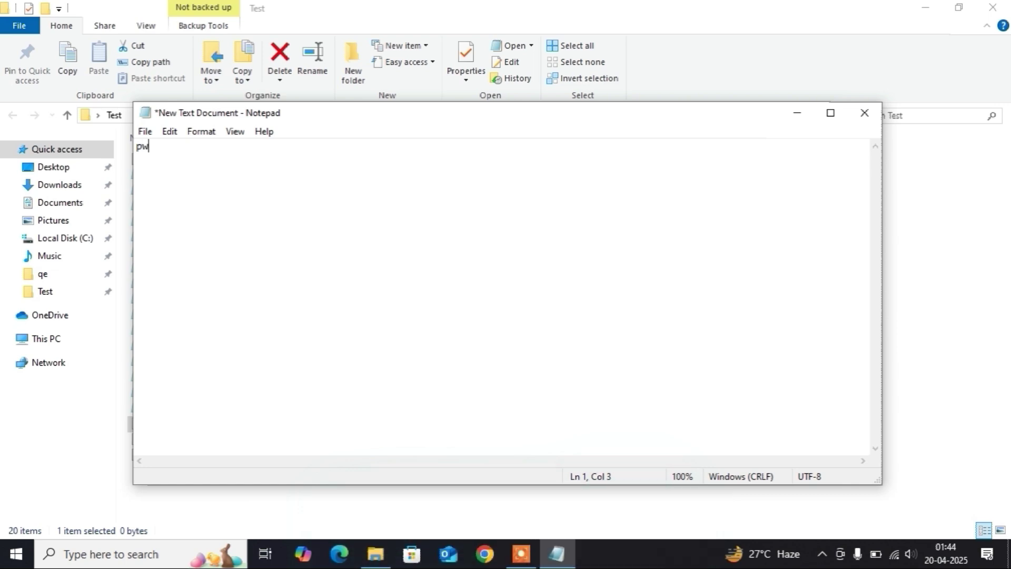
type("<")
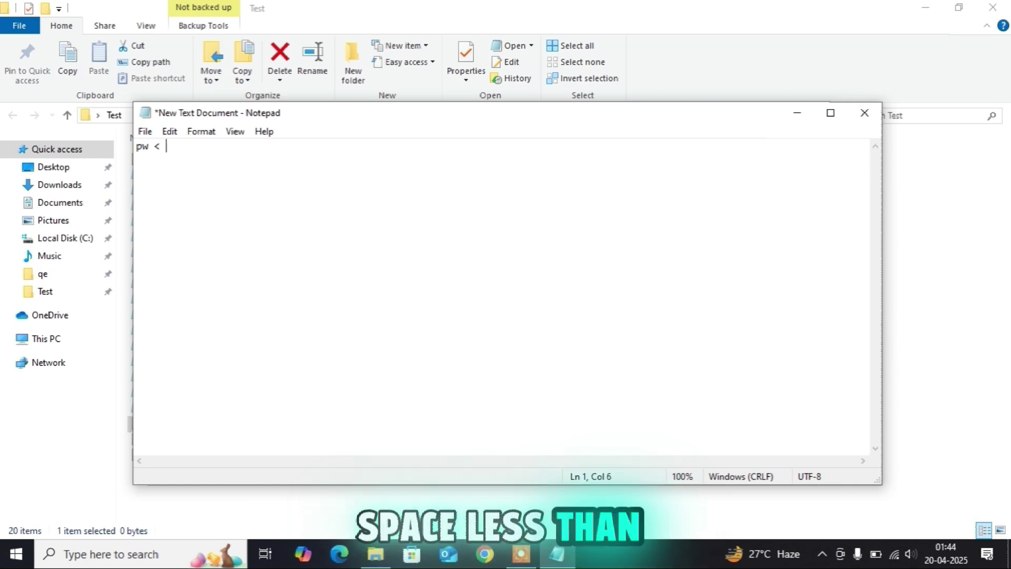
key("ctrl+v")
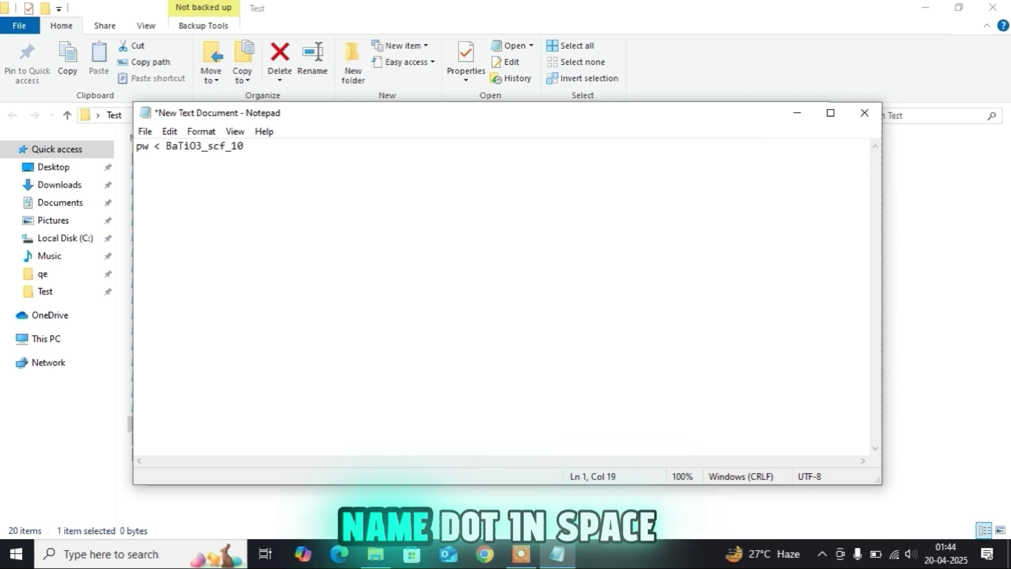
type(".in ")
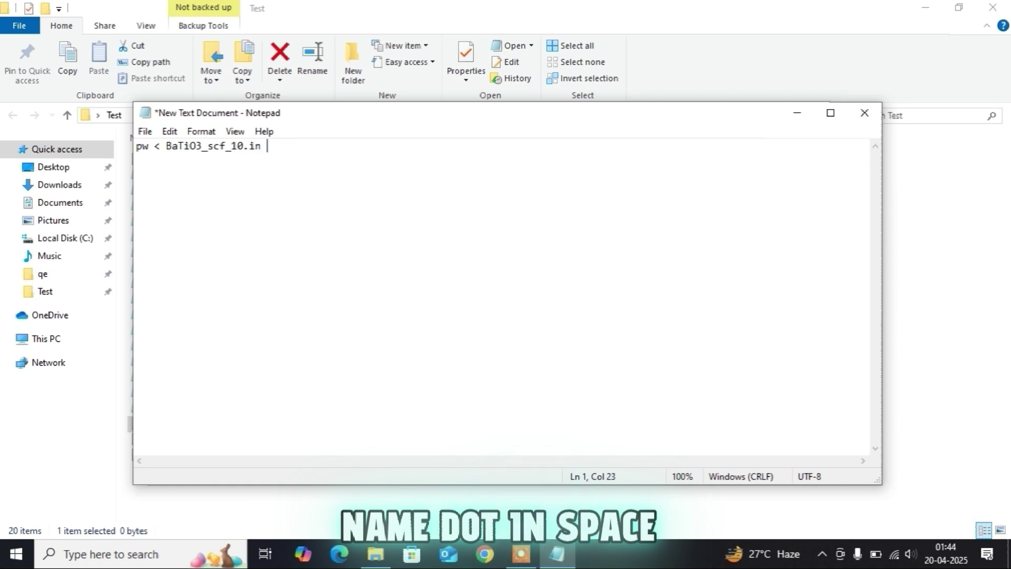
type(">")
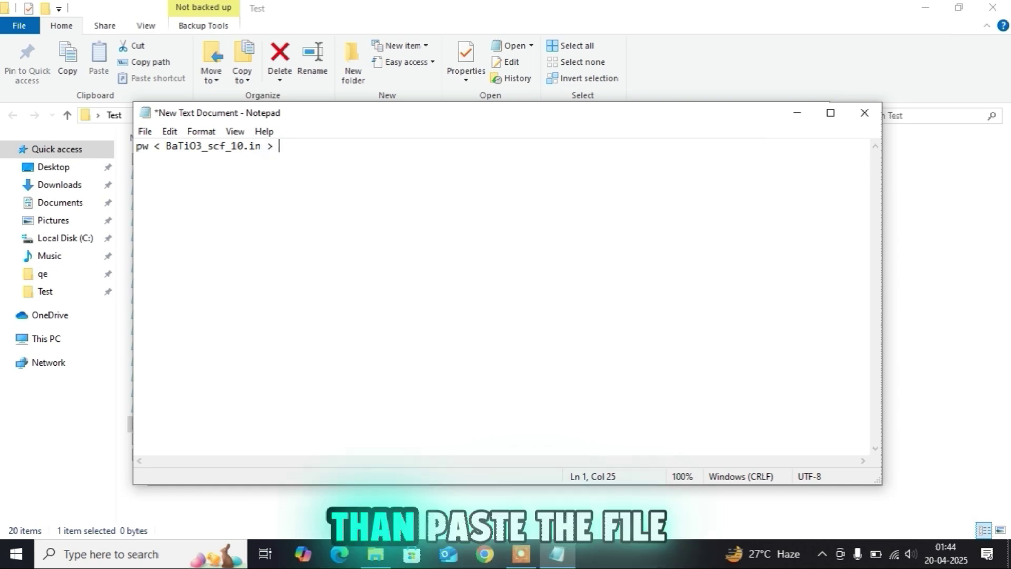
key("ctrl+v")
type(".o")
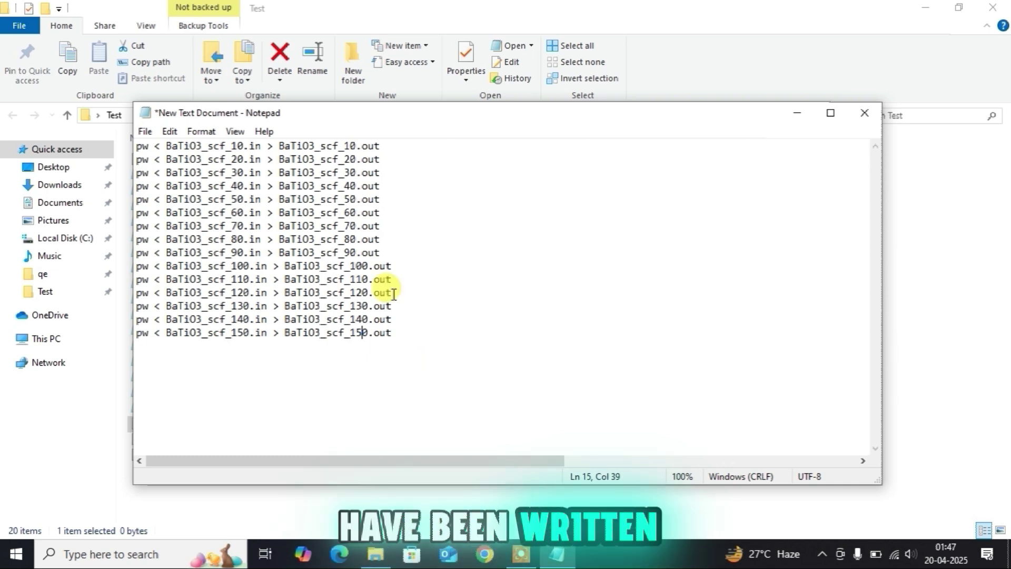
Save the command list in the Test folder as bt_ecut_conv.bat with the All Files type, and close it.
left_click(144, 132)
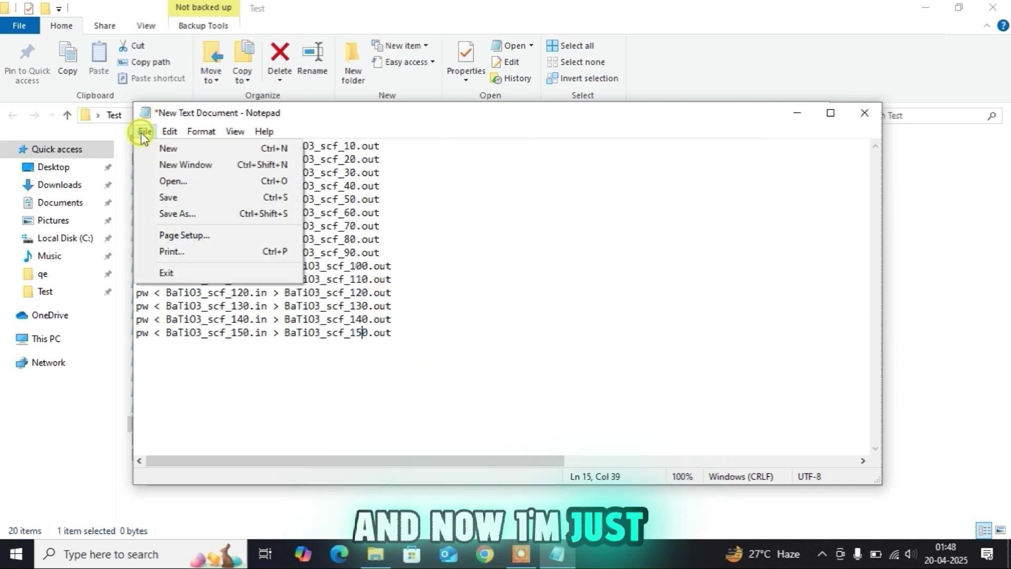
left_click(182, 213)
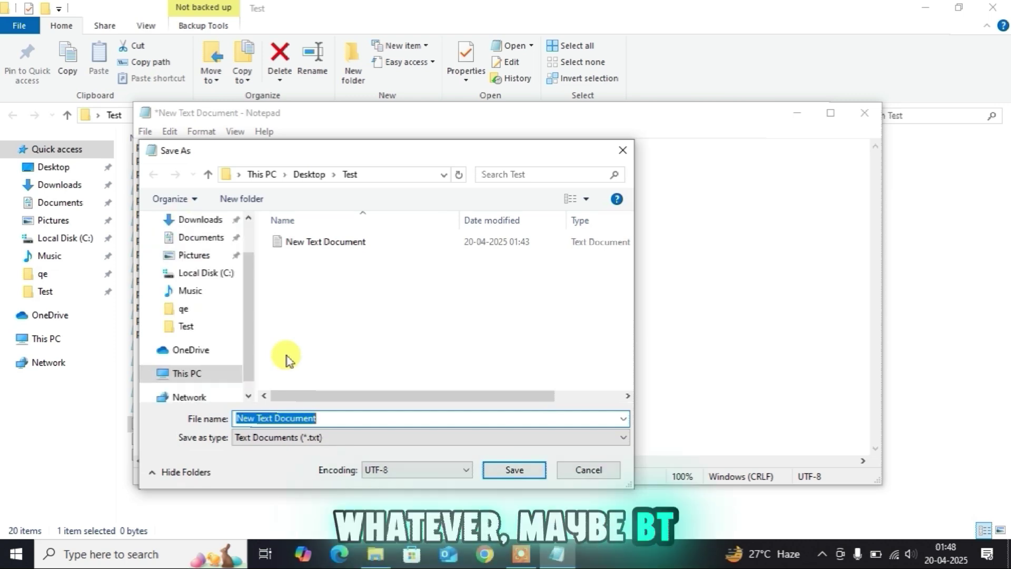
type("bt_ecut")
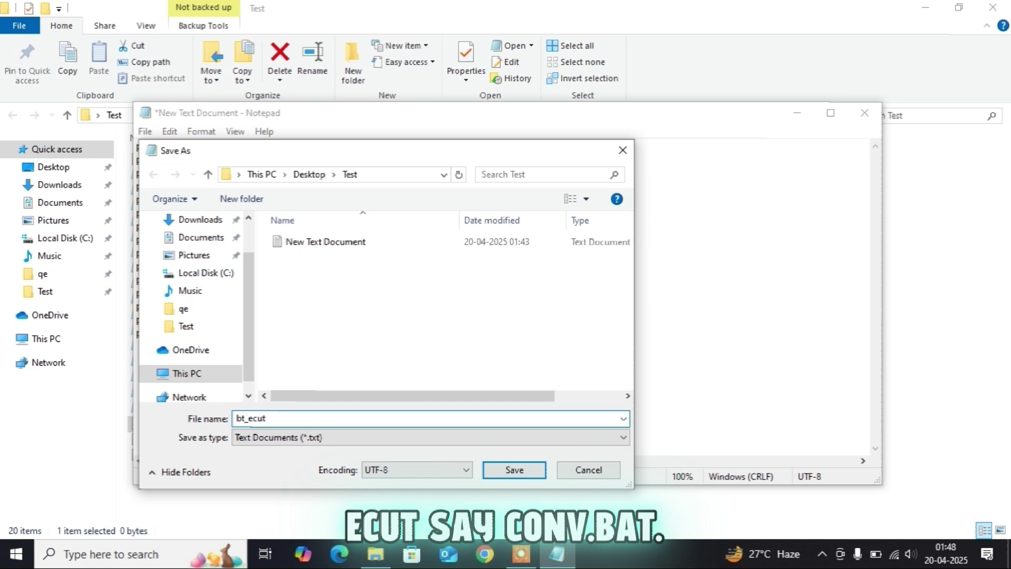
type("_c")
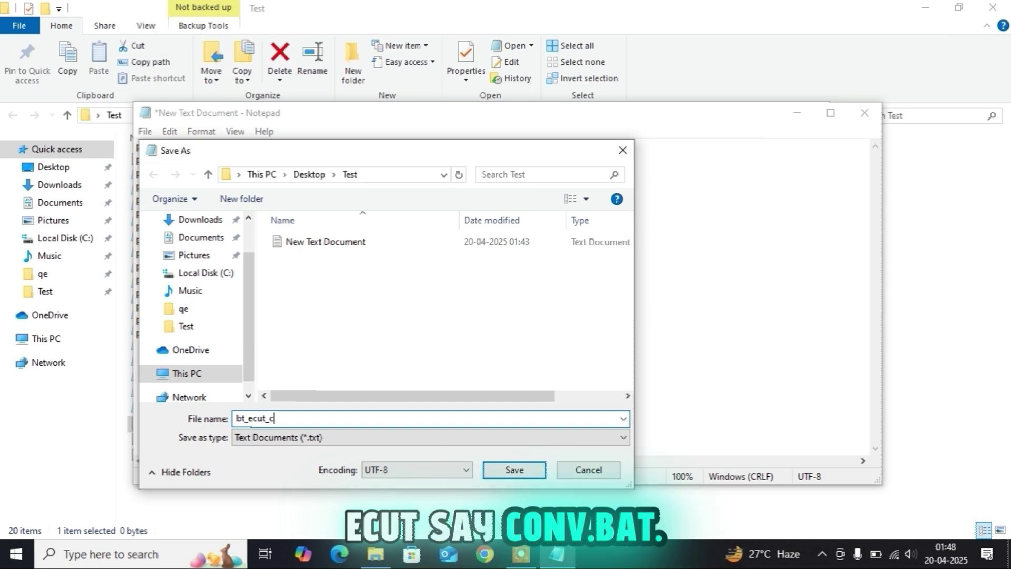
type("onv.bat")
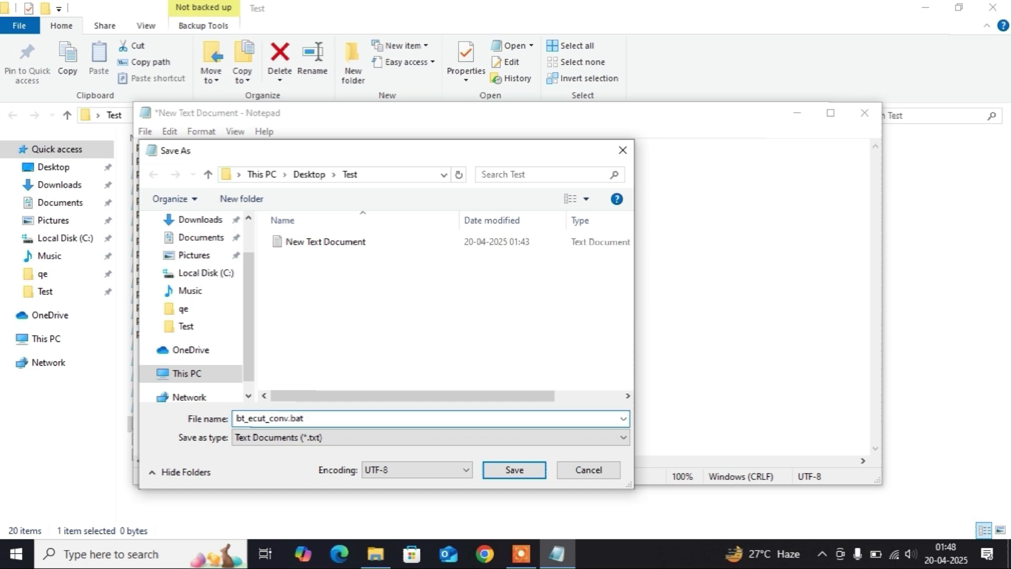
left_click(303, 438)
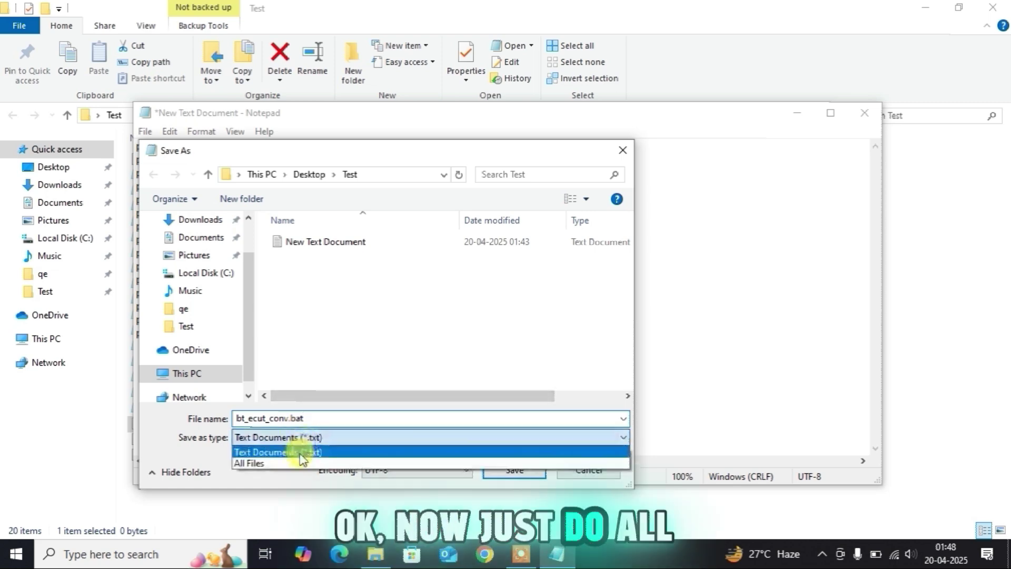
left_click(295, 463)
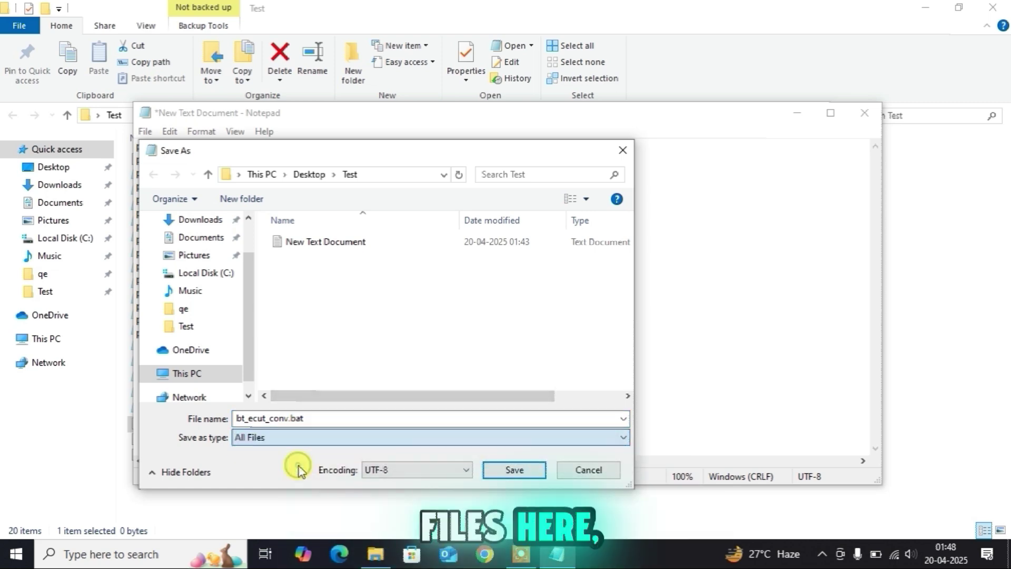
left_click(515, 470)
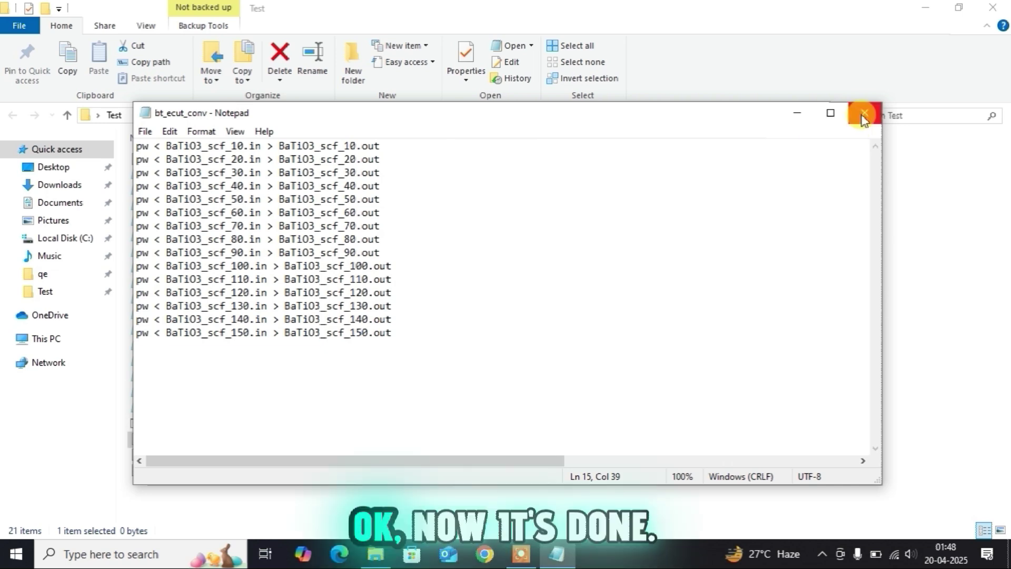
left_click(863, 114)
Copy all files of the Test folder into the C:\qe_Win\qe folder.
left_click(580, 447)
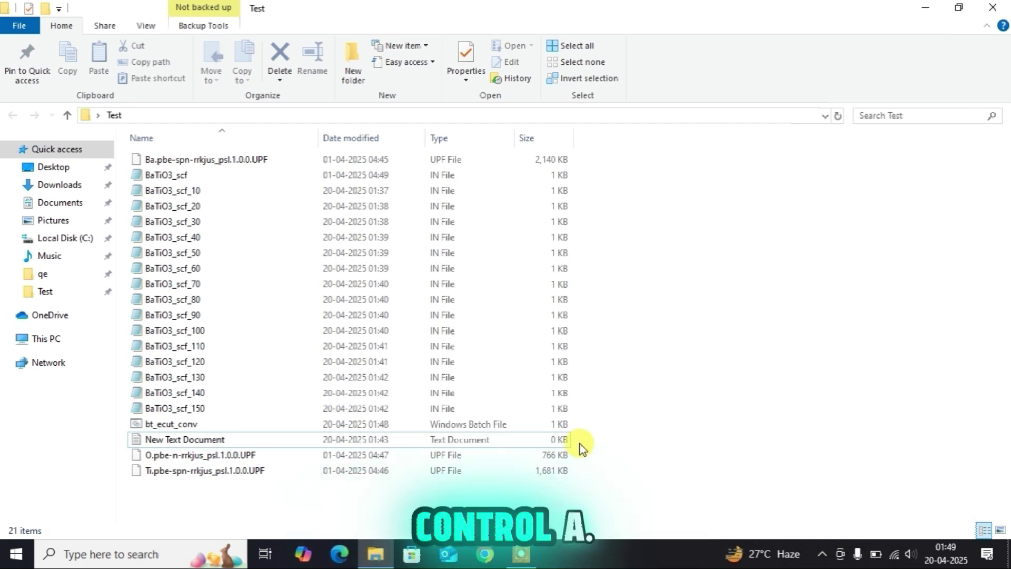
key("ctrl+a")
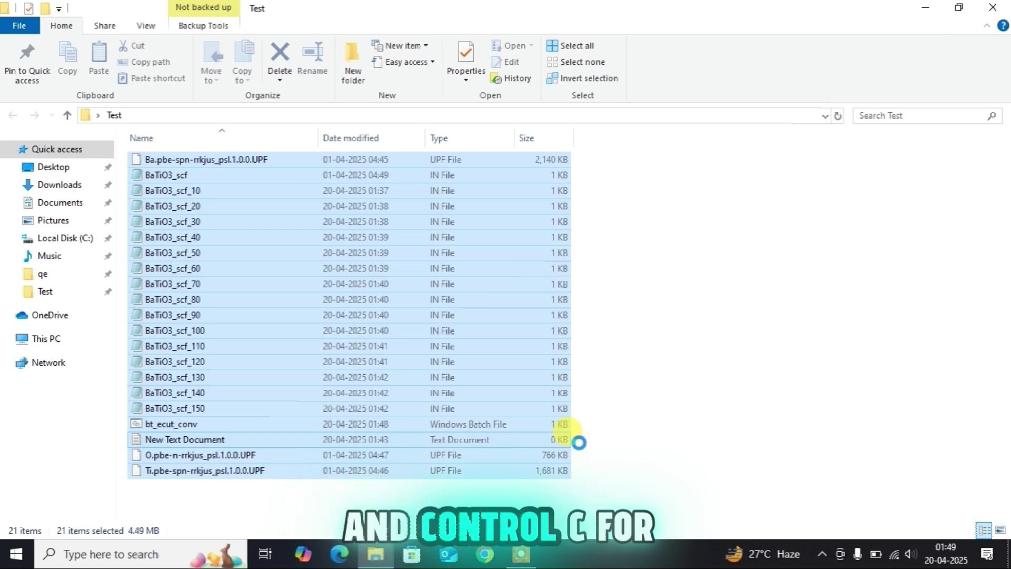
left_click(50, 284)
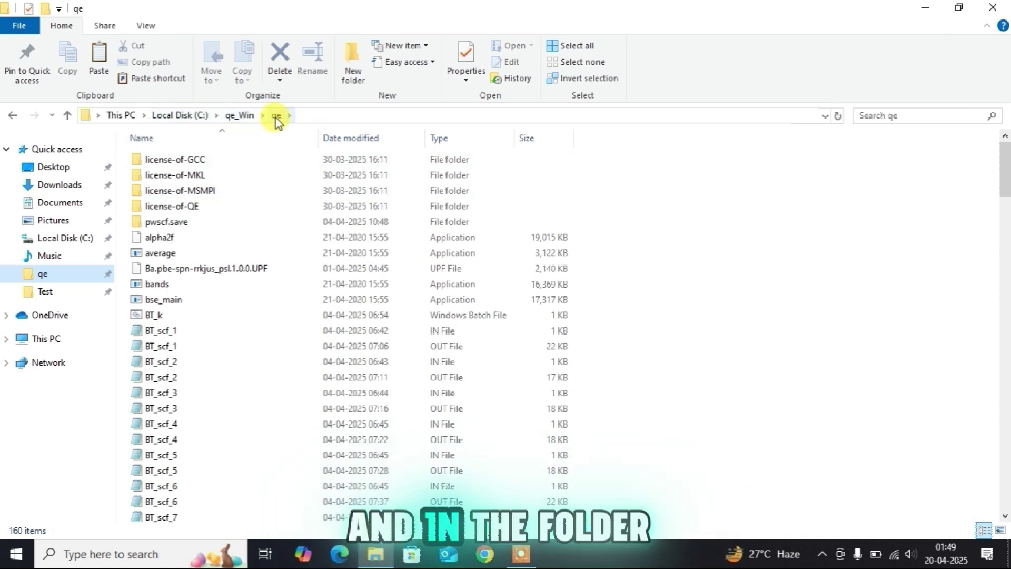
right_click(717, 297)
left_click(777, 392)
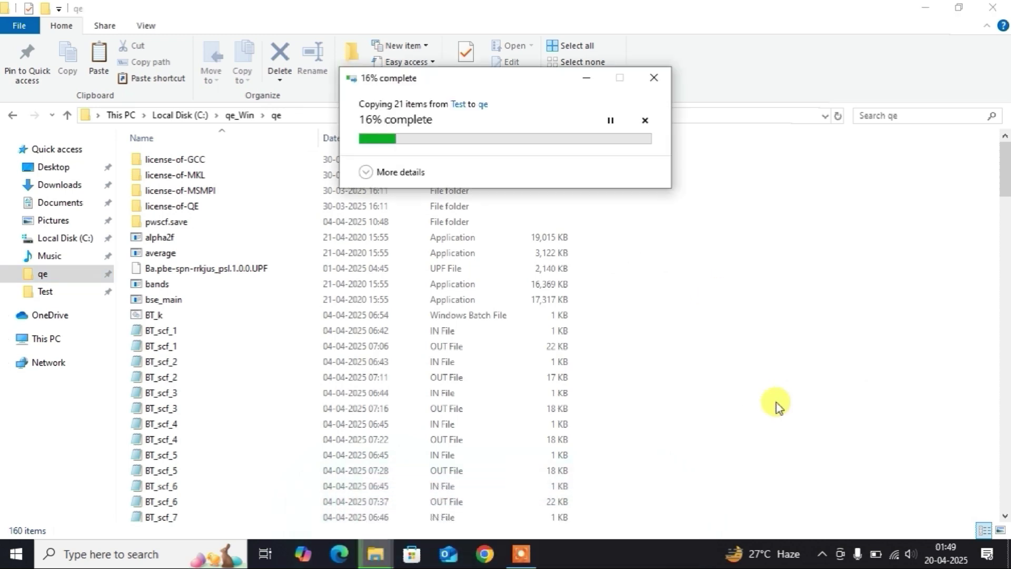
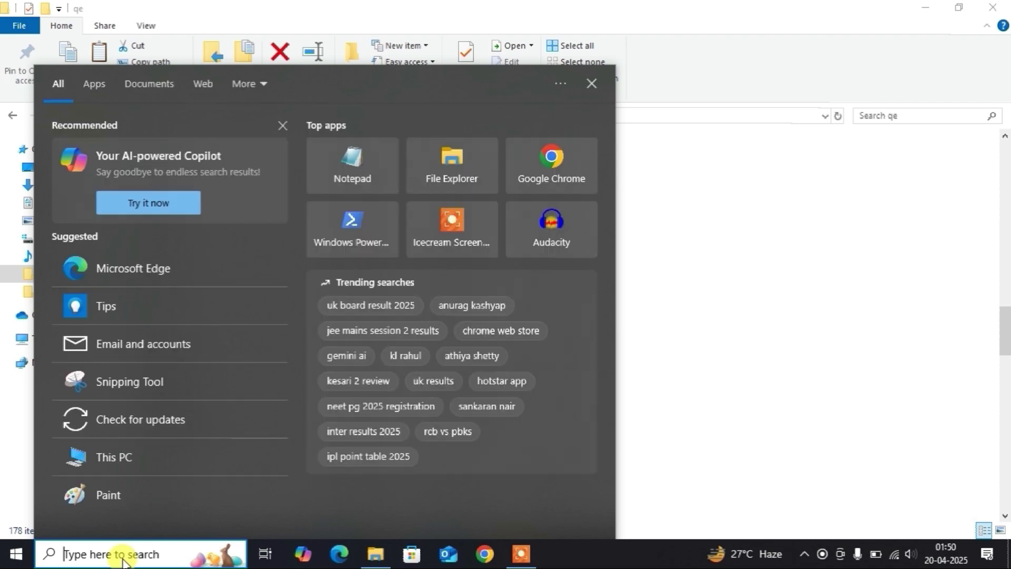
Open Windows PowerShell and move up to the root of the C: drive with cd ../../.
type("wind")
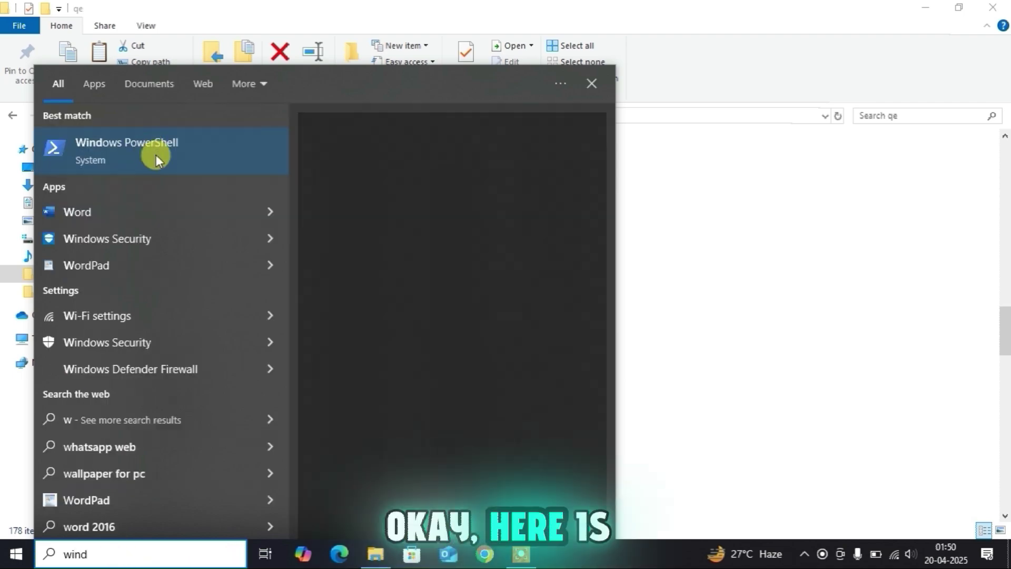
left_click(155, 154)
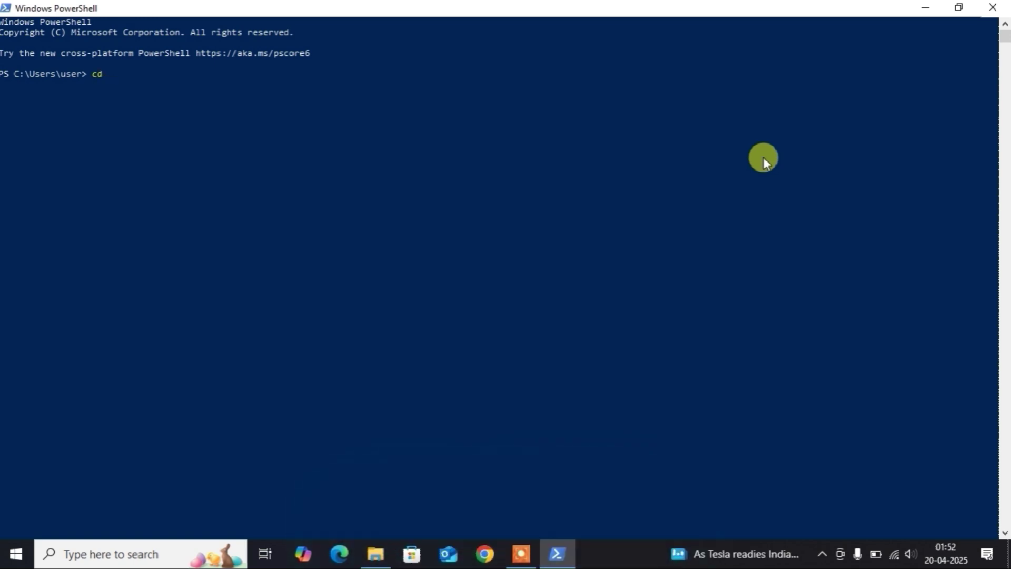
type("../")
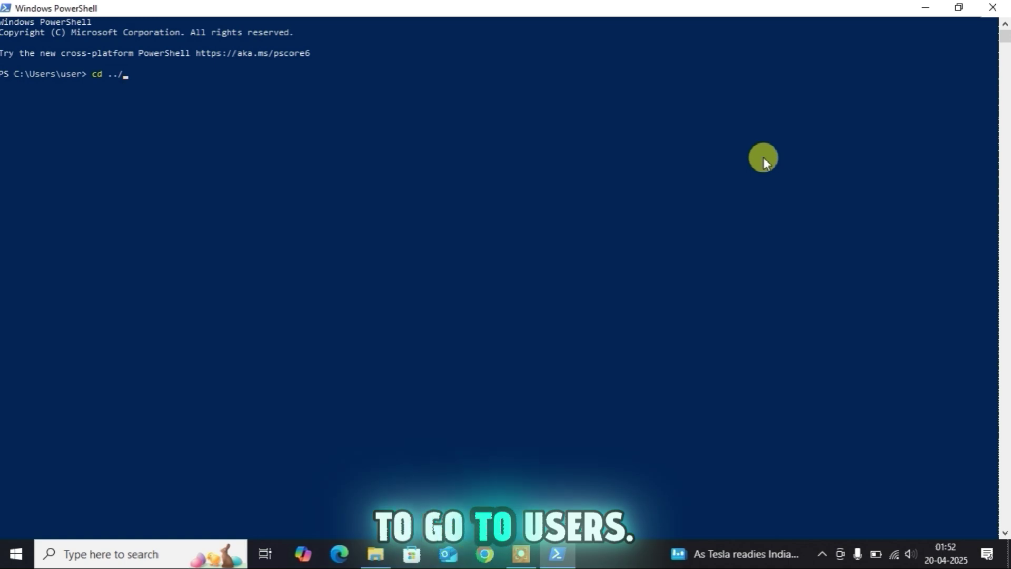
type("../")
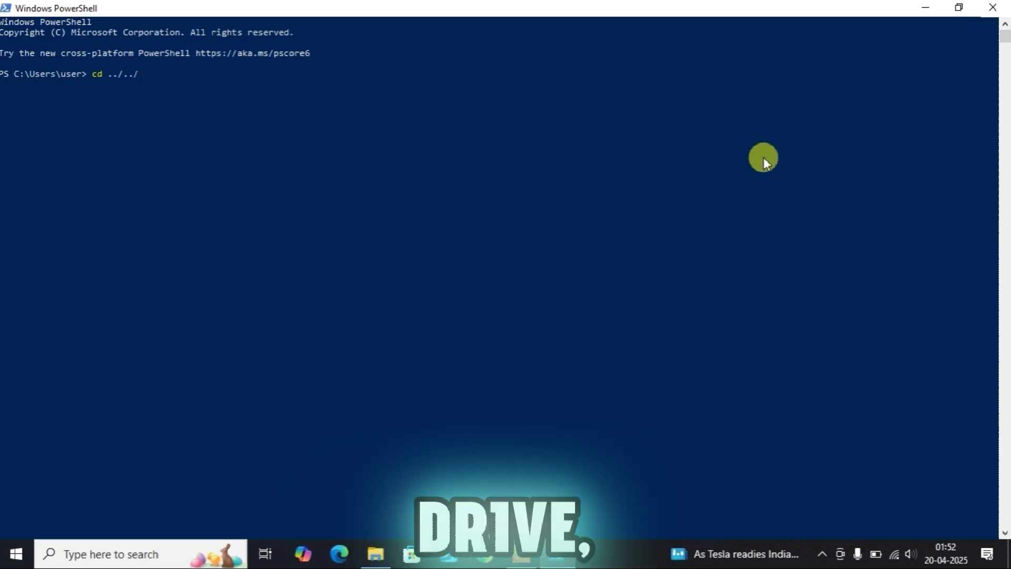
key("Return")
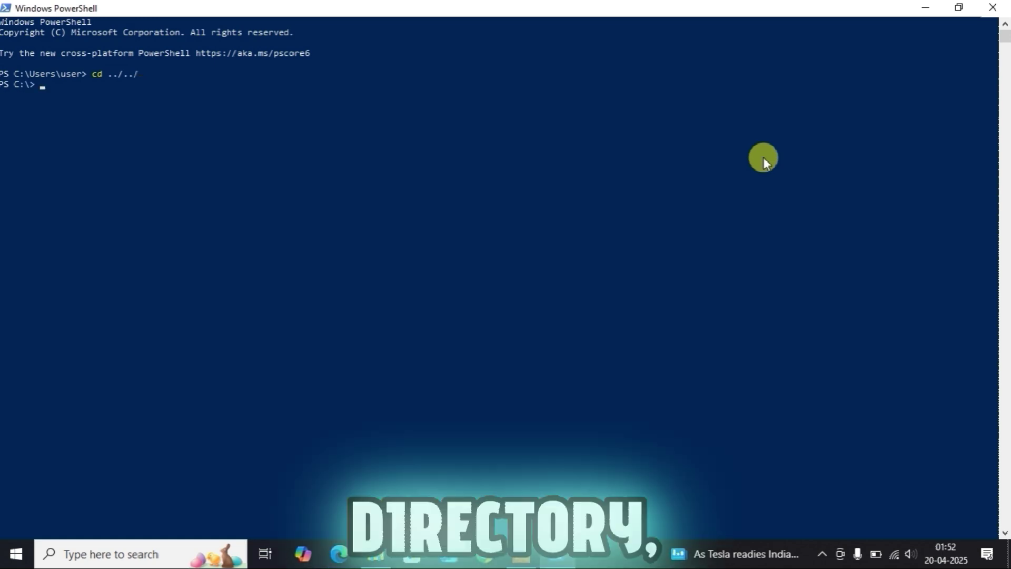
Change the working directory to the Quantum ESPRESSO folder with cd .\qe_Win\qe\.
type("cd")
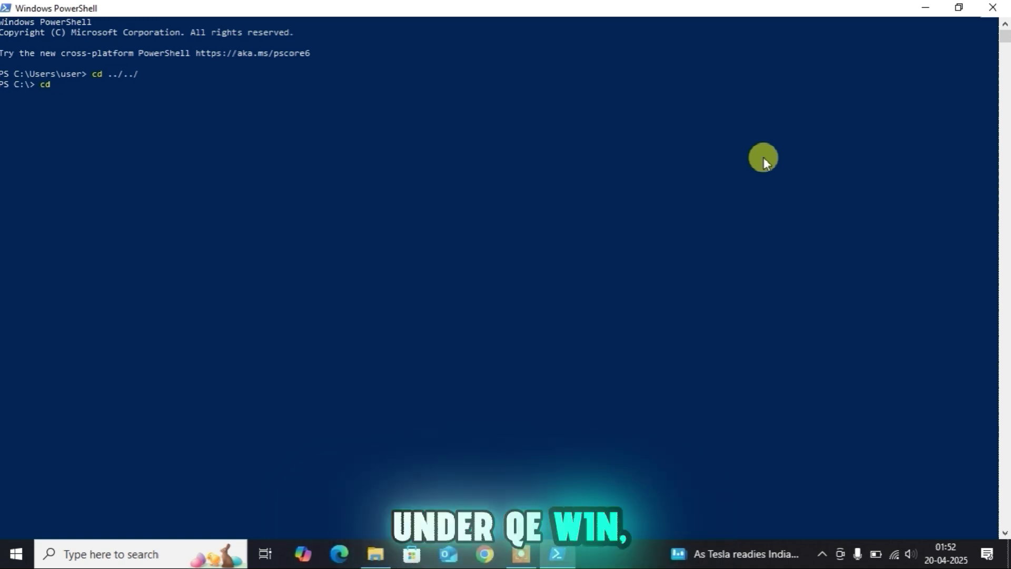
type("q")
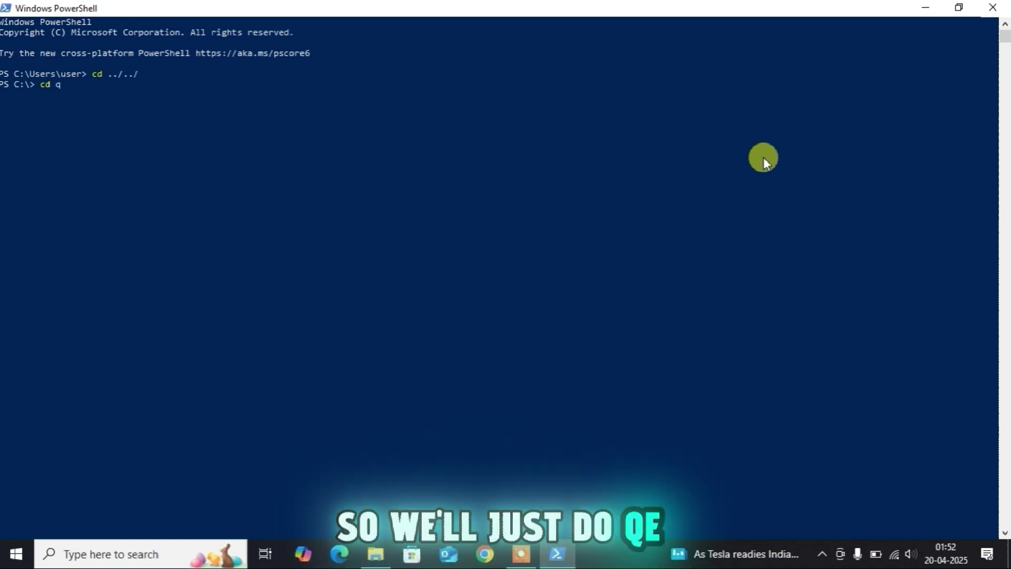
key("BackSpace")
type(".\\qe_Win\\")
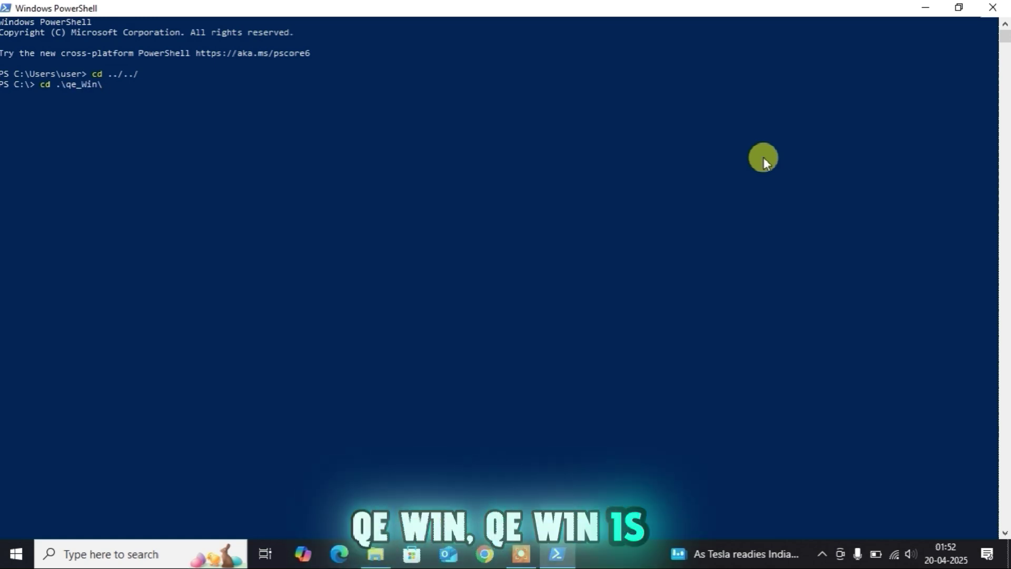
type("qe\\")
key("Tab")
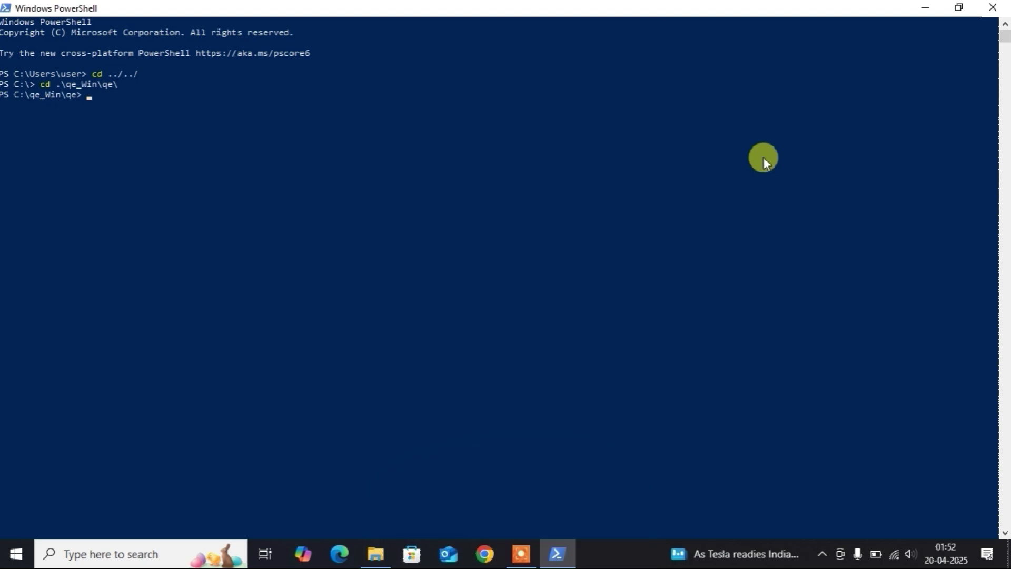
List the qe directory with ls and check it for the BaTiO3_scf input files and bt_ecut_conv.bat.
type("ls")
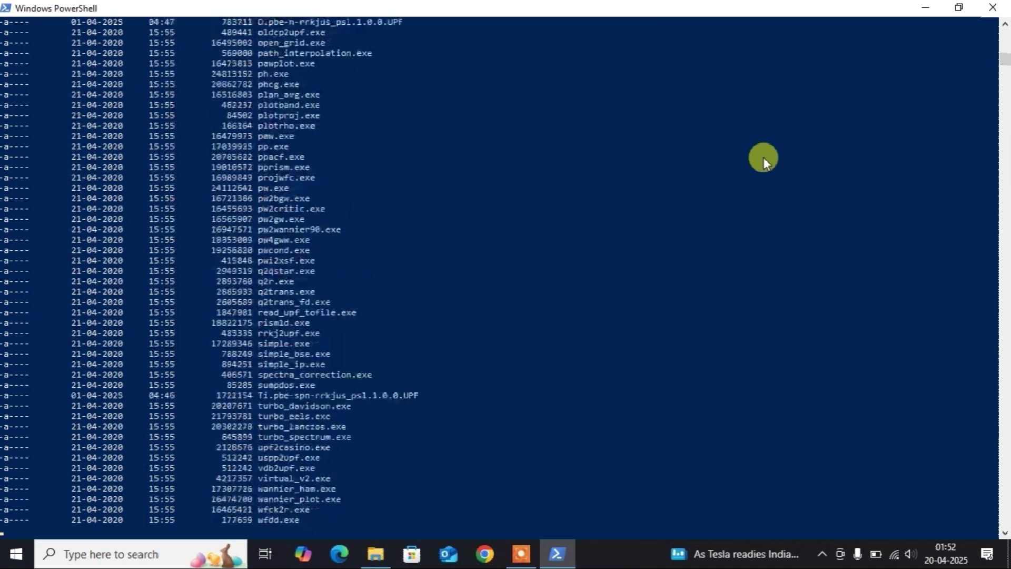
scroll(724, 169, "up", 20)
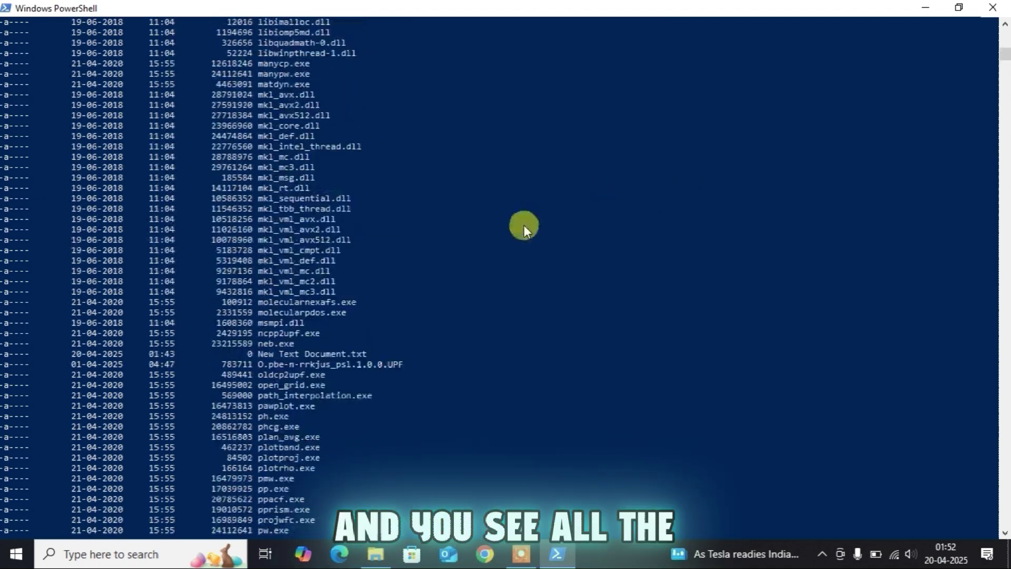
scroll(451, 250, "up", 7)
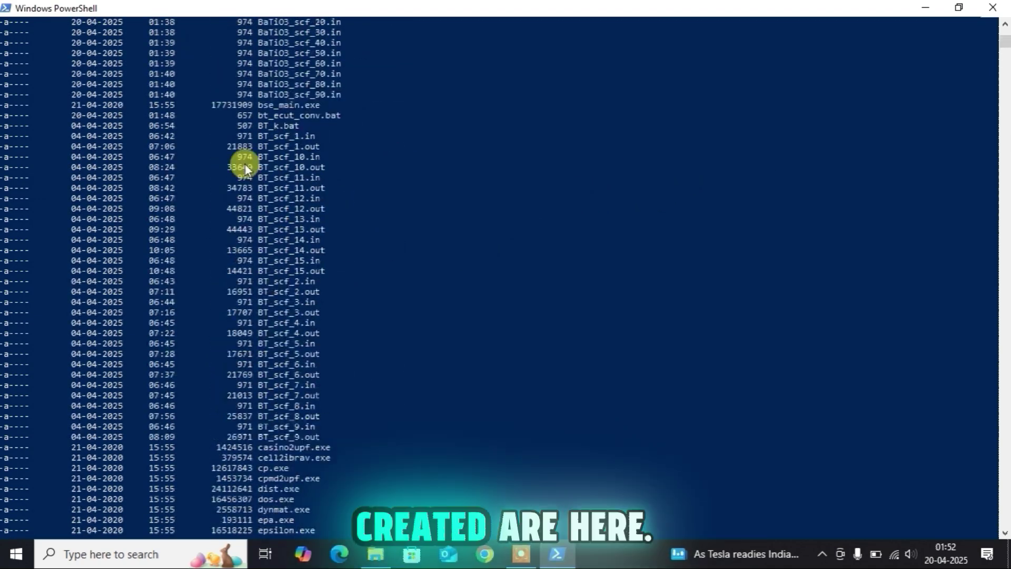
scroll(302, 327, "up", 7)
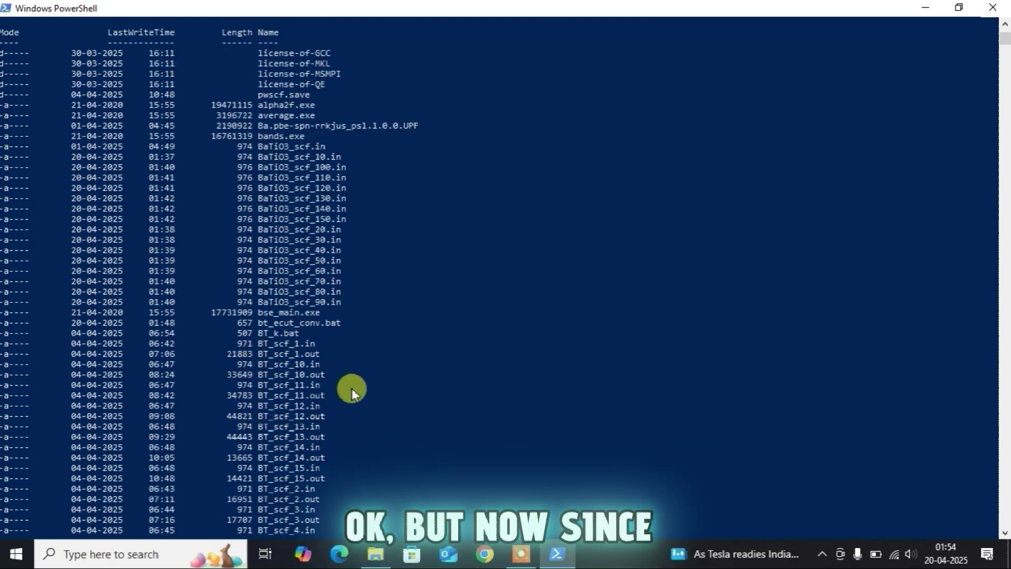
scroll(352, 390, "up", 4)
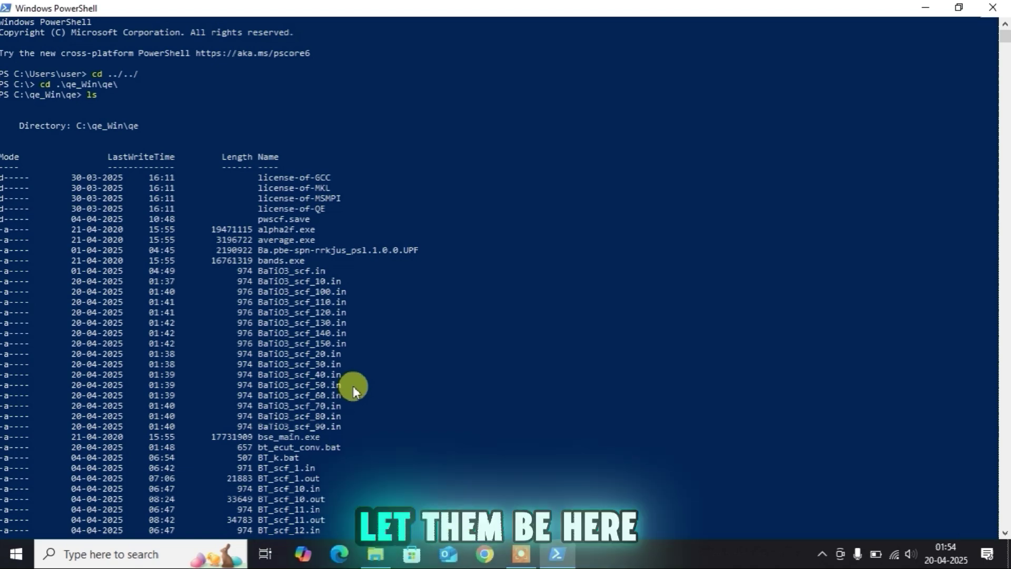
scroll(353, 389, "down", 20)
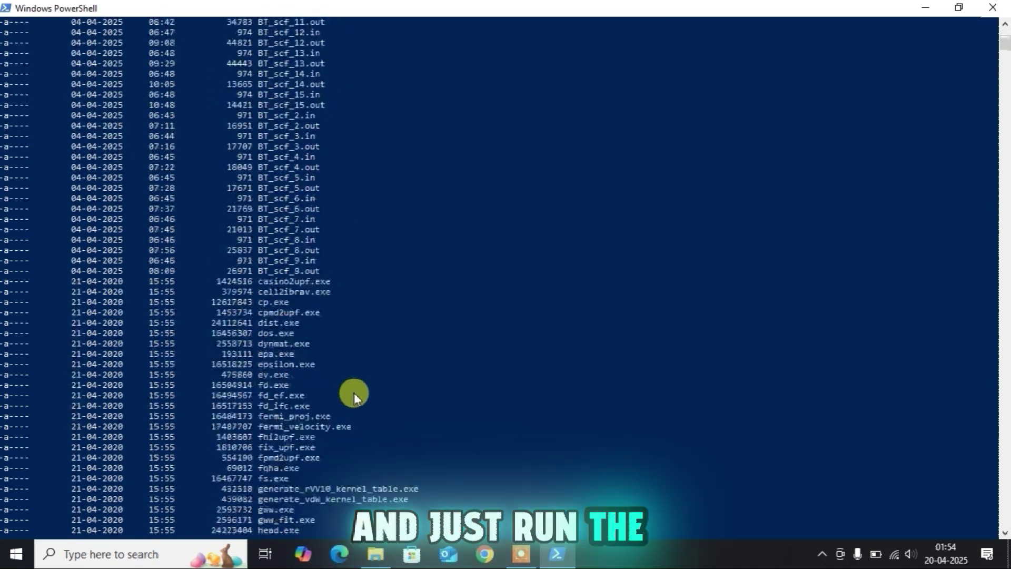
Run the bt_ecut_conv.bat batch file from the qe directory with .\bt_ecut_conv.bat.
scroll(354, 393, "down", 15)
type("b")
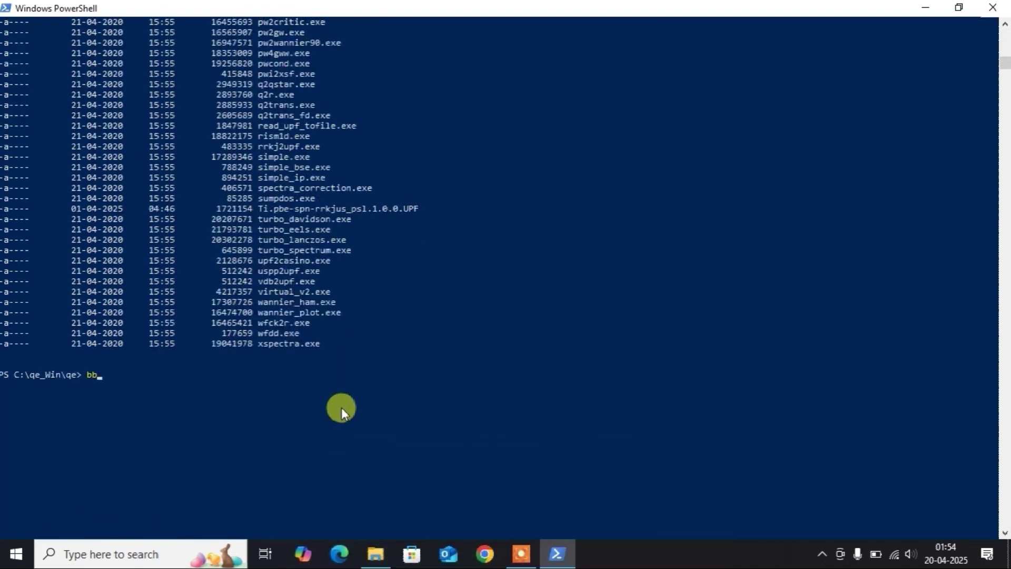
key("BackSpace")
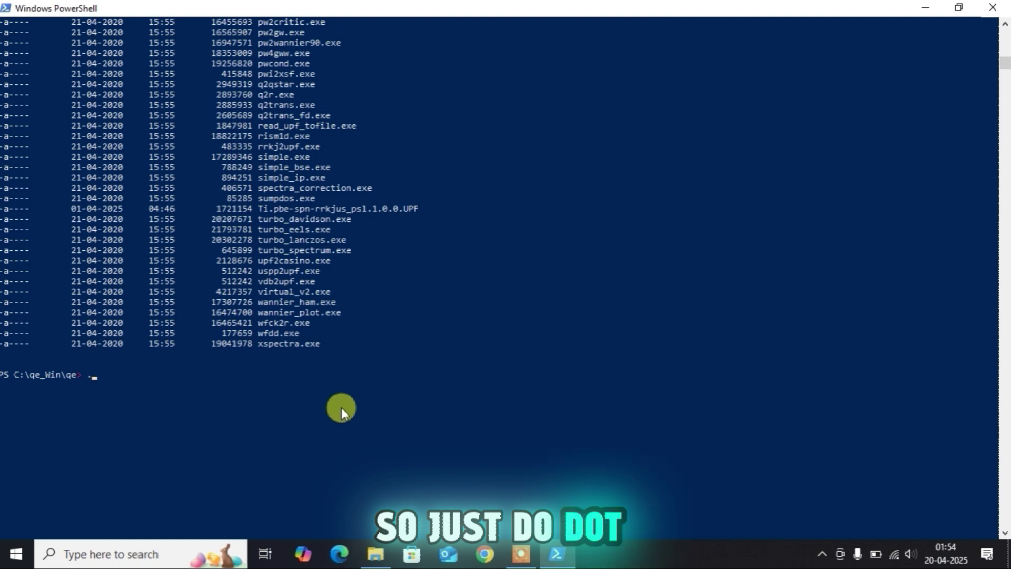
type(".\\")
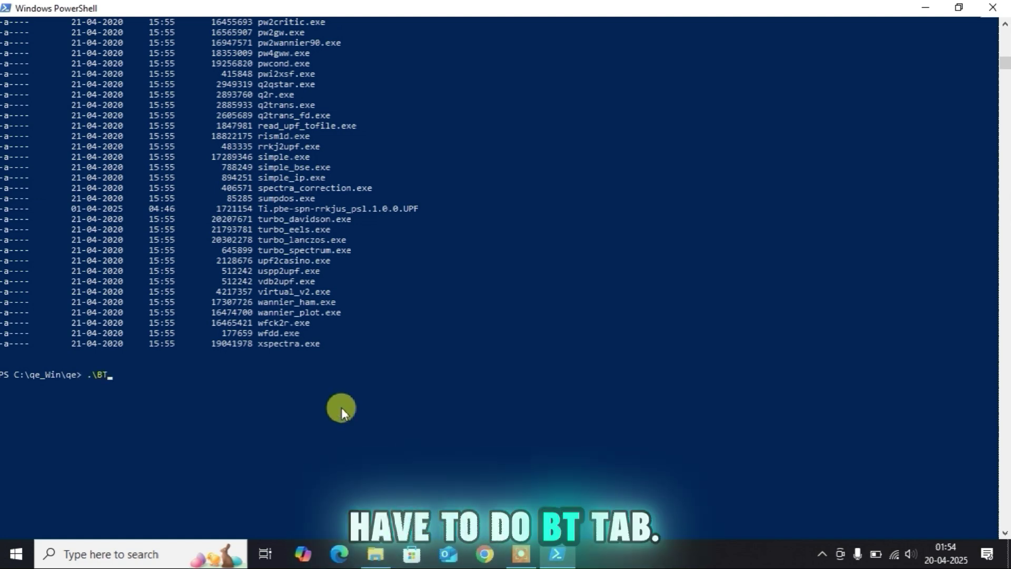
type("BT")
key("Tab")
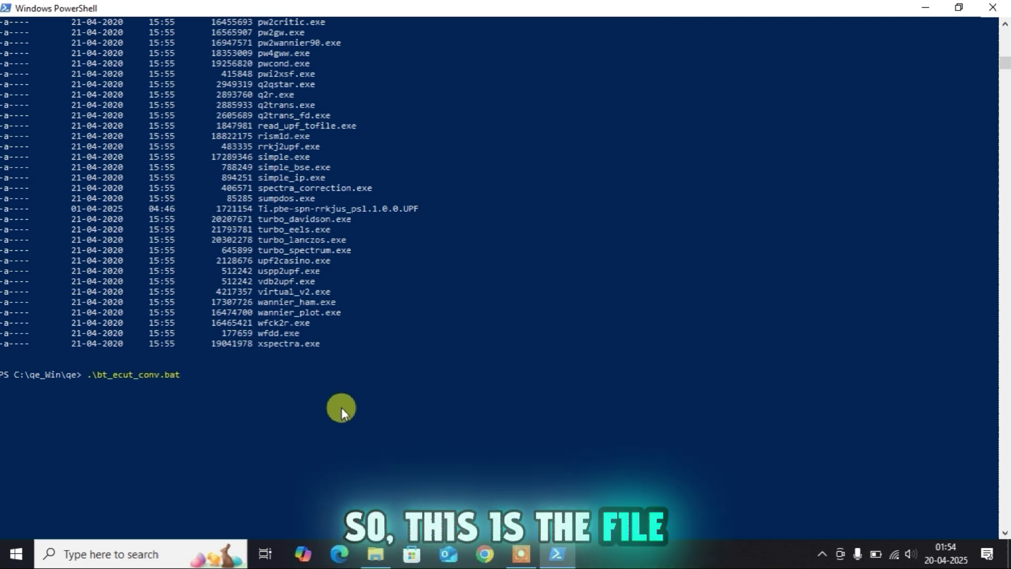
type("bbbbbb")
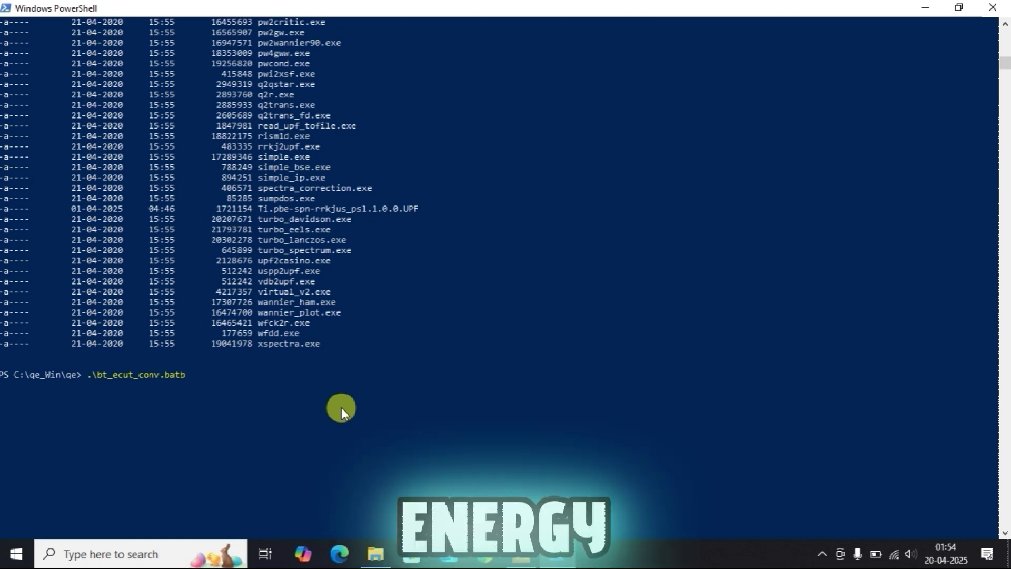
key("BackSpace")
key("BackSpace")
key("BackSpace")
key("BackSpace")
key("BackSpace")
key("BackSpace")
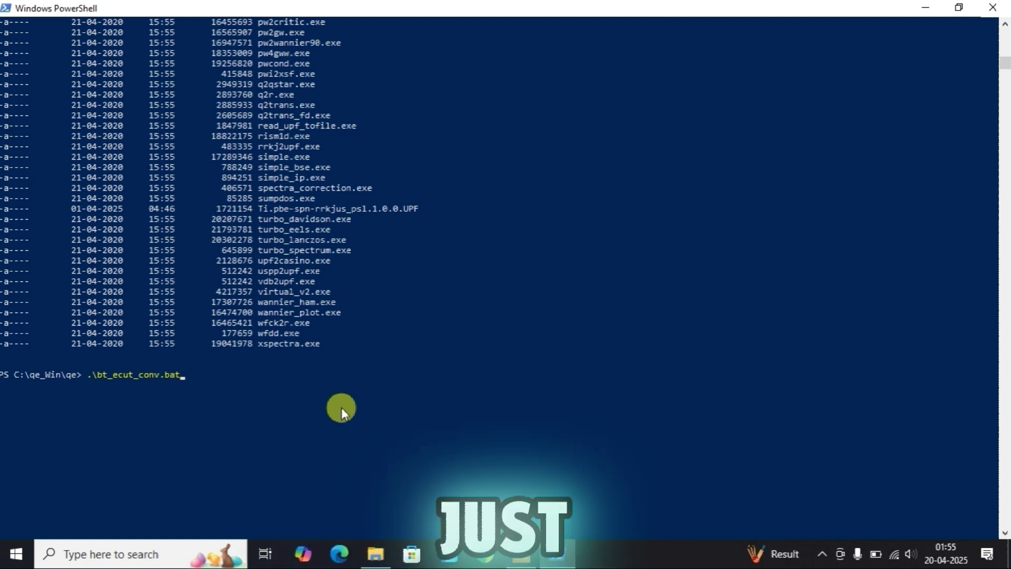
key("Return")
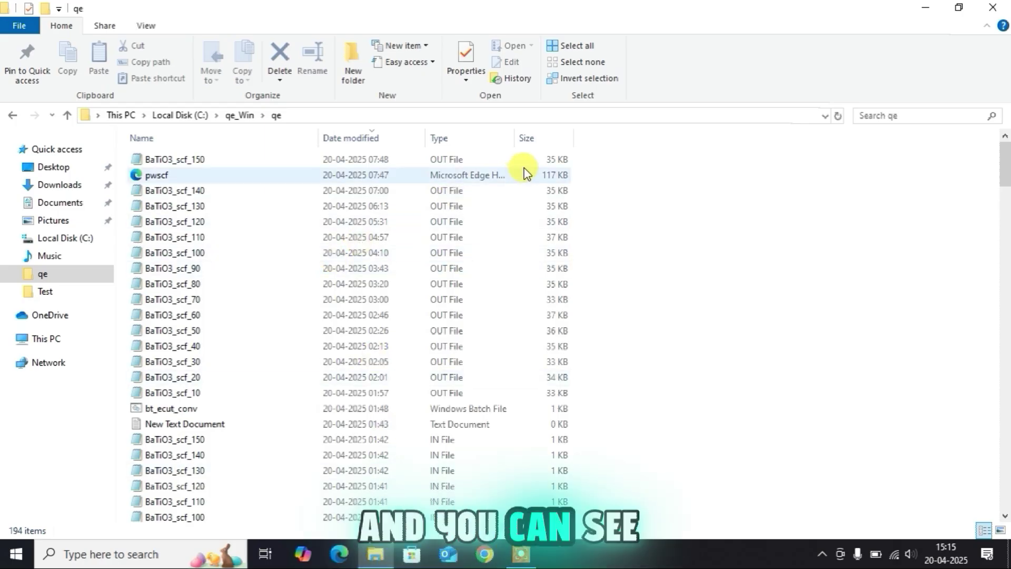
Copy the BaTiO3_scf_10 to BaTiO3_scf_150 OUT files together with pwscf from the C:\qe_Win\qe folder.
left_click(510, 160)
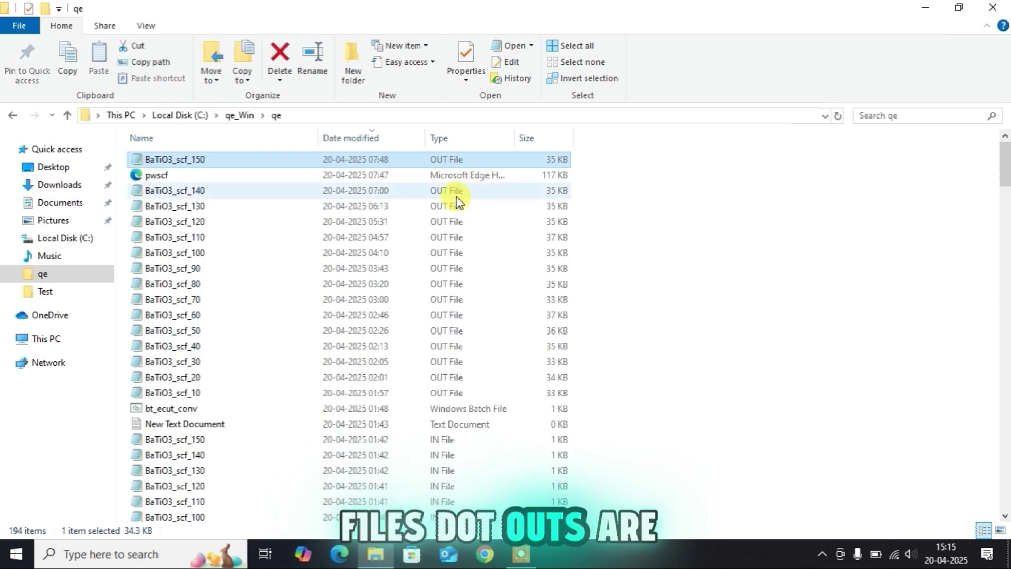
left_click(278, 175)
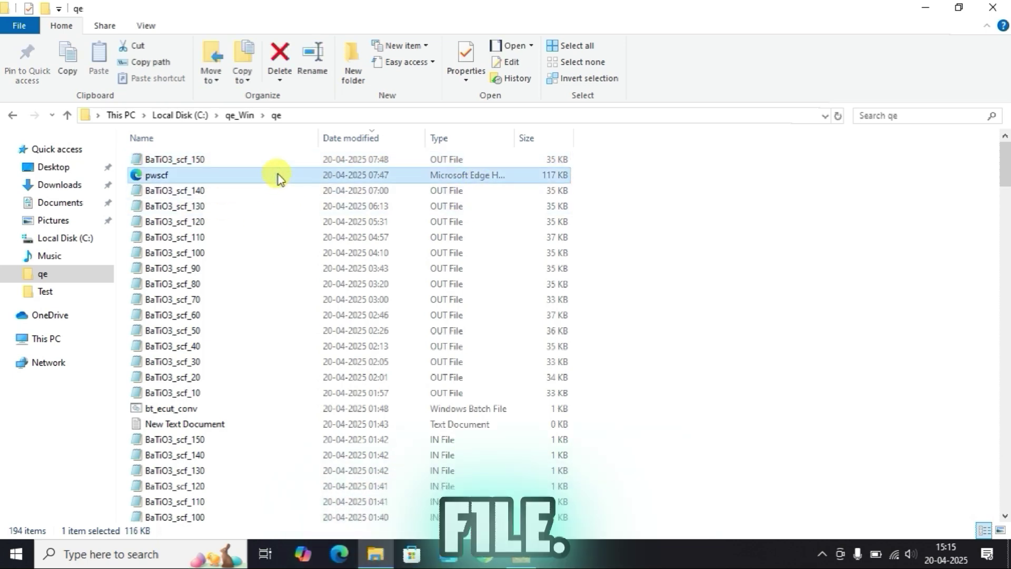
left_click(612, 156)
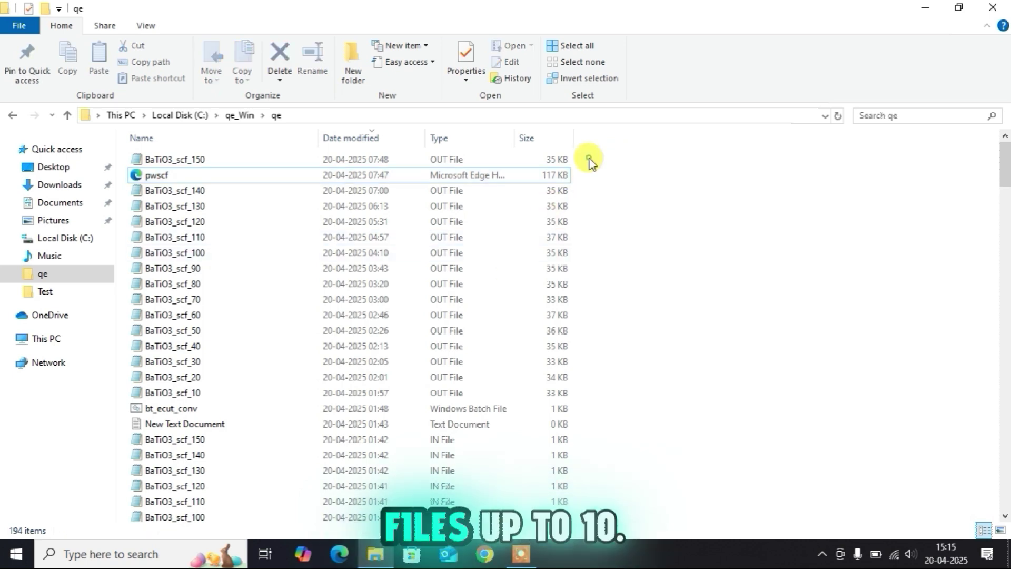
left_click_drag(579, 179, 487, 398)
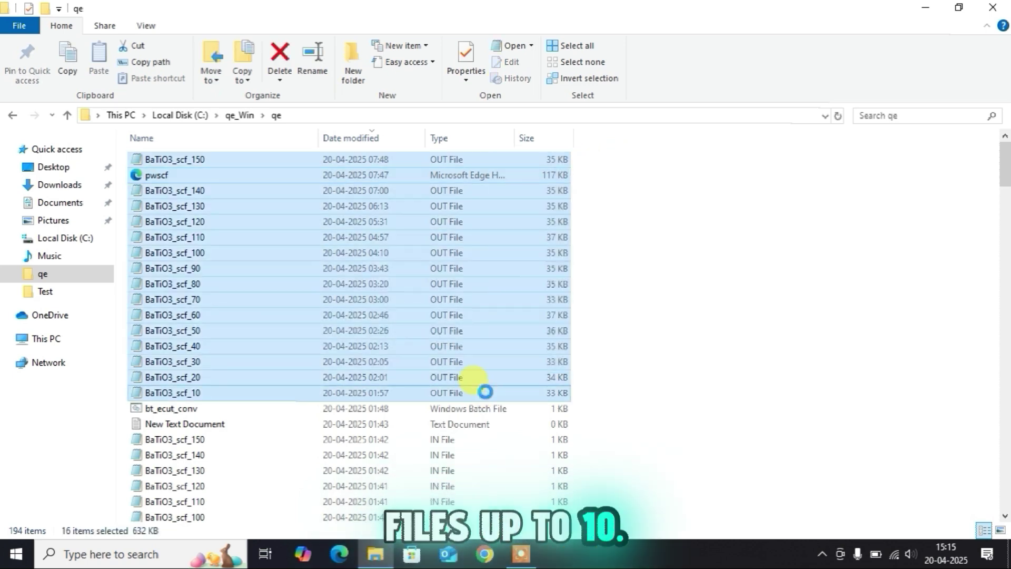
right_click(485, 391)
left_click(558, 306)
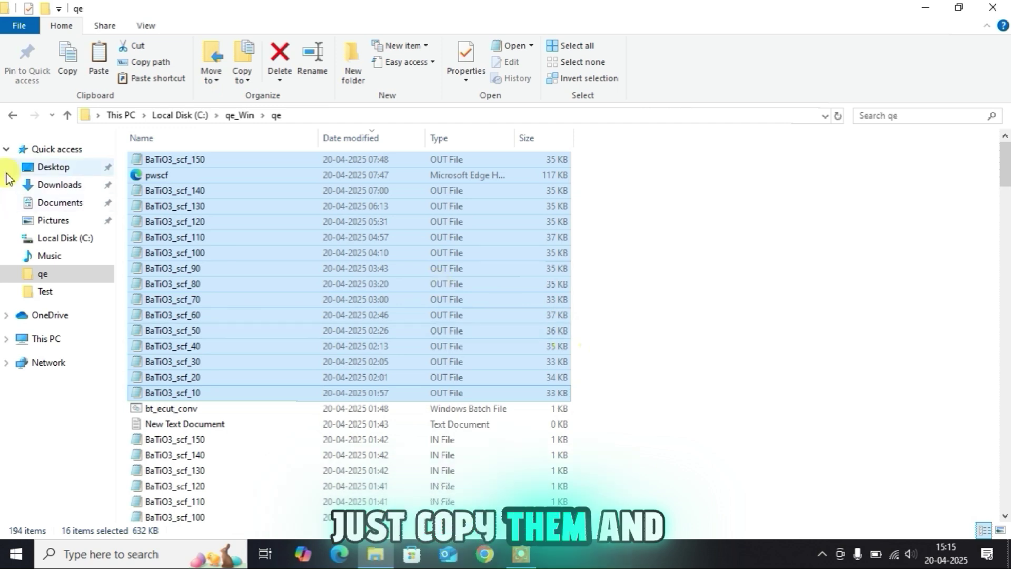
Paste the copied output files into the Test folder on the Desktop and look over the file list.
left_click(60, 167)
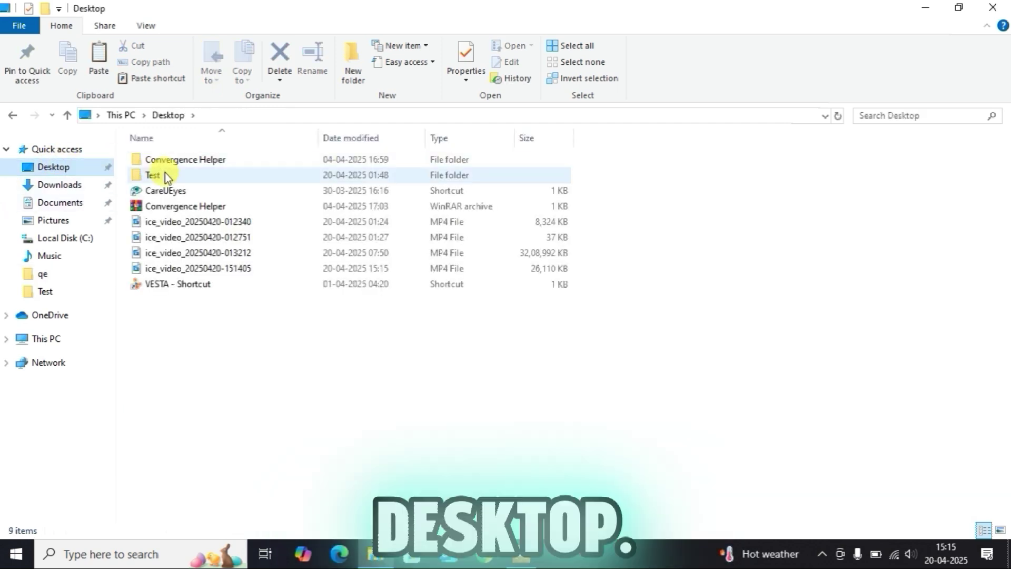
double_click(161, 173)
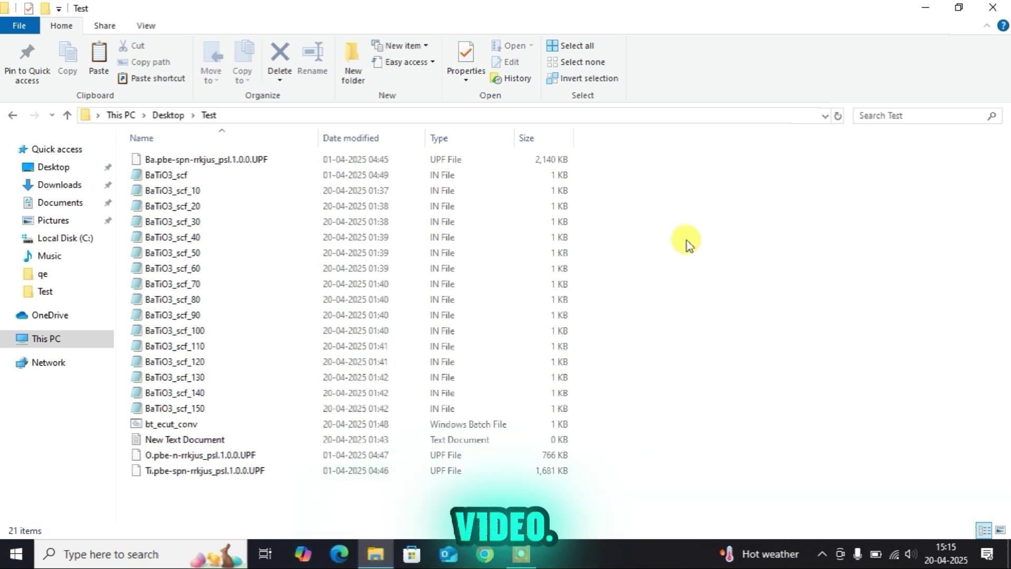
right_click(687, 242)
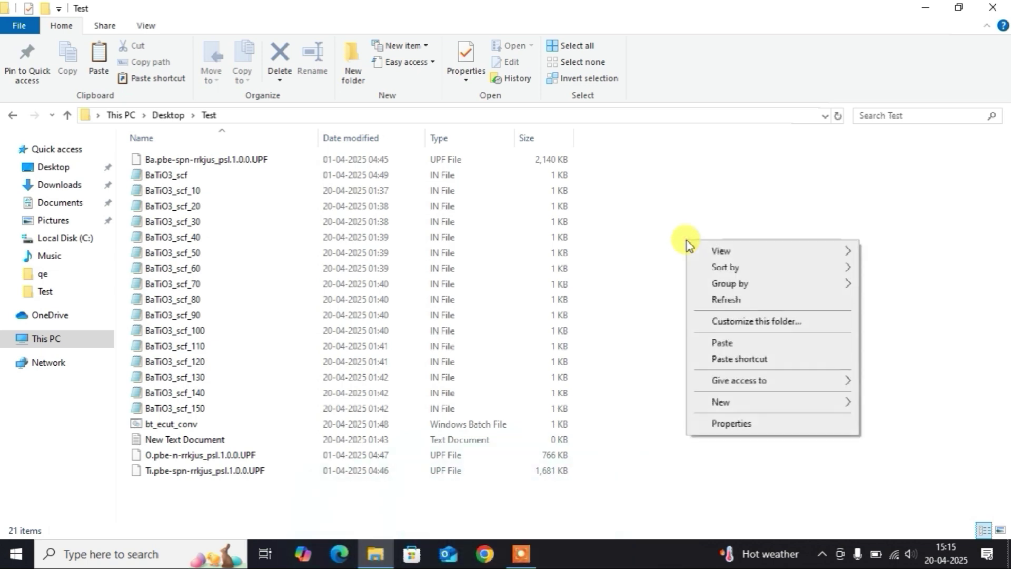
left_click(747, 349)
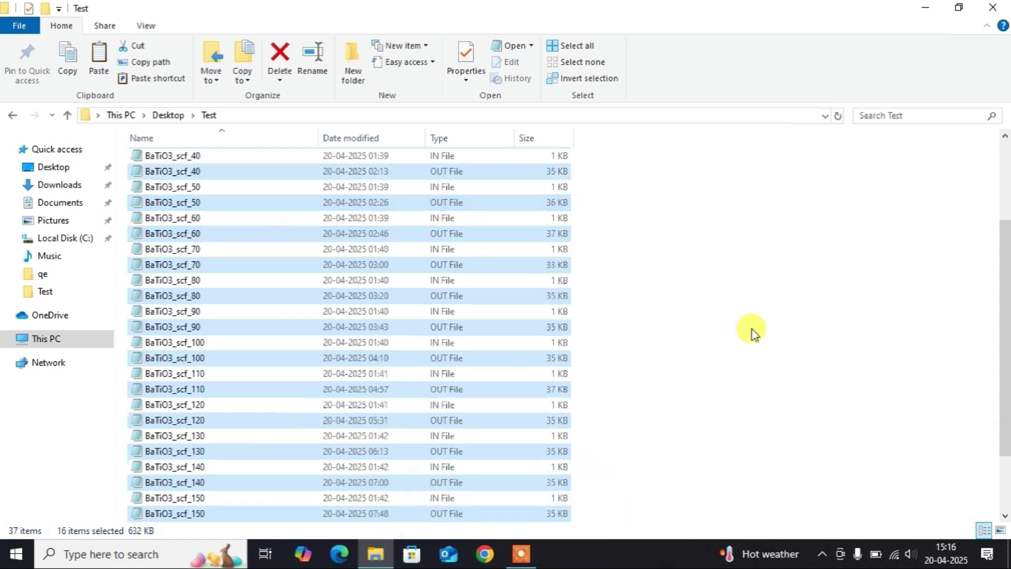
scroll(752, 329, "up", 3)
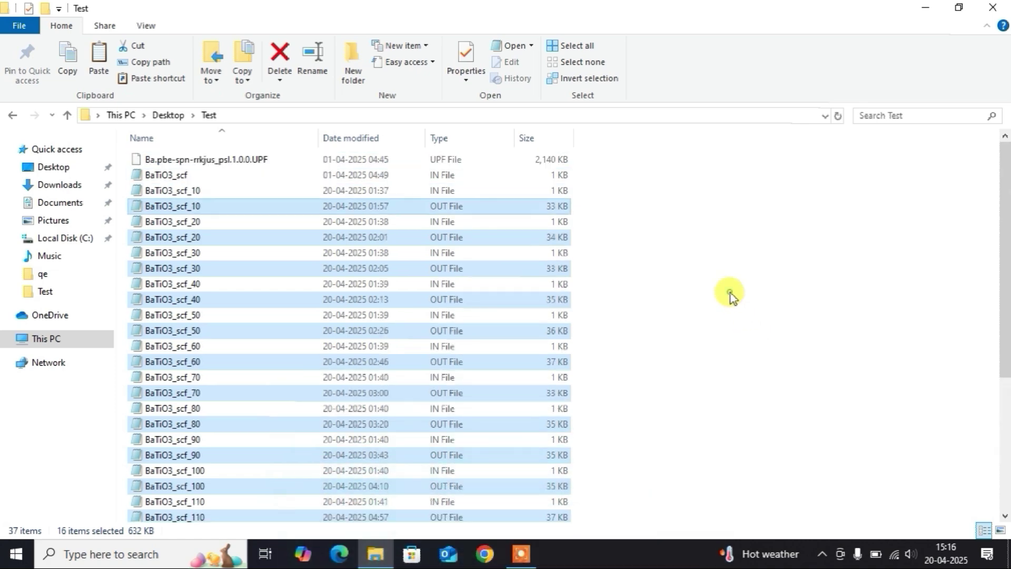
left_click(731, 293)
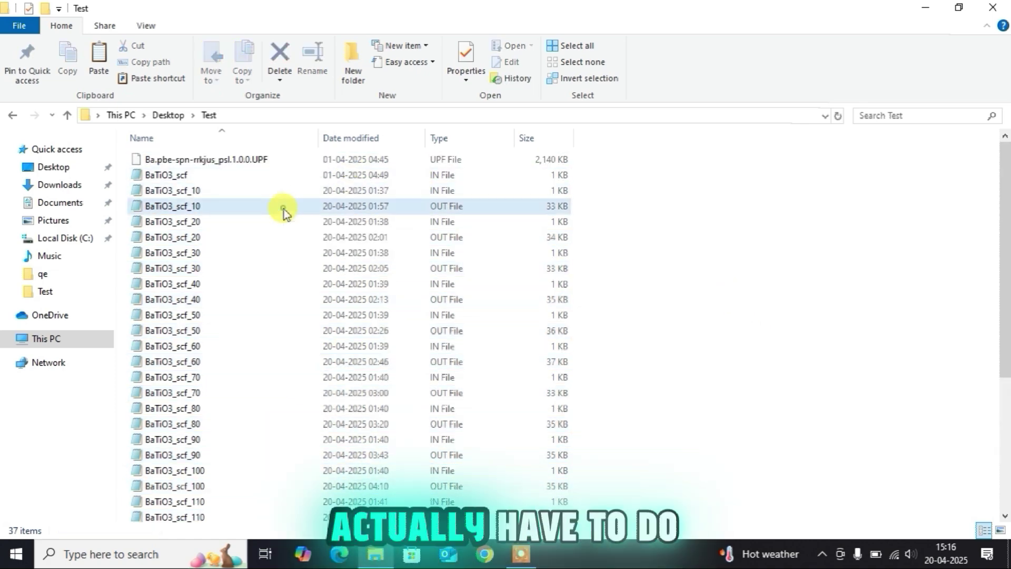
Open the BaTiO3_scf_10 OUT file in Notepad and search it for "!" to find the total energy line.
left_click(283, 210)
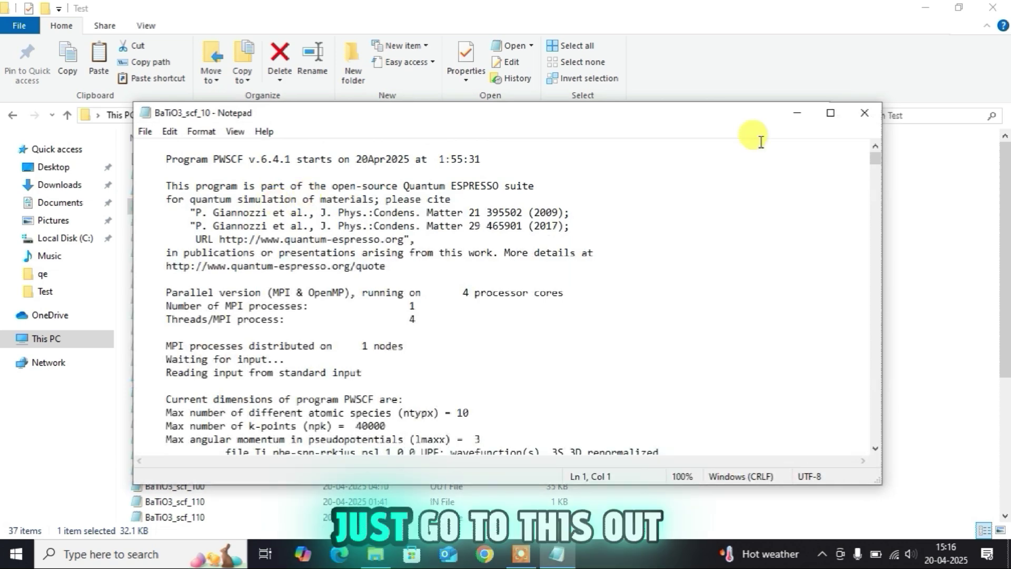
left_click(830, 111)
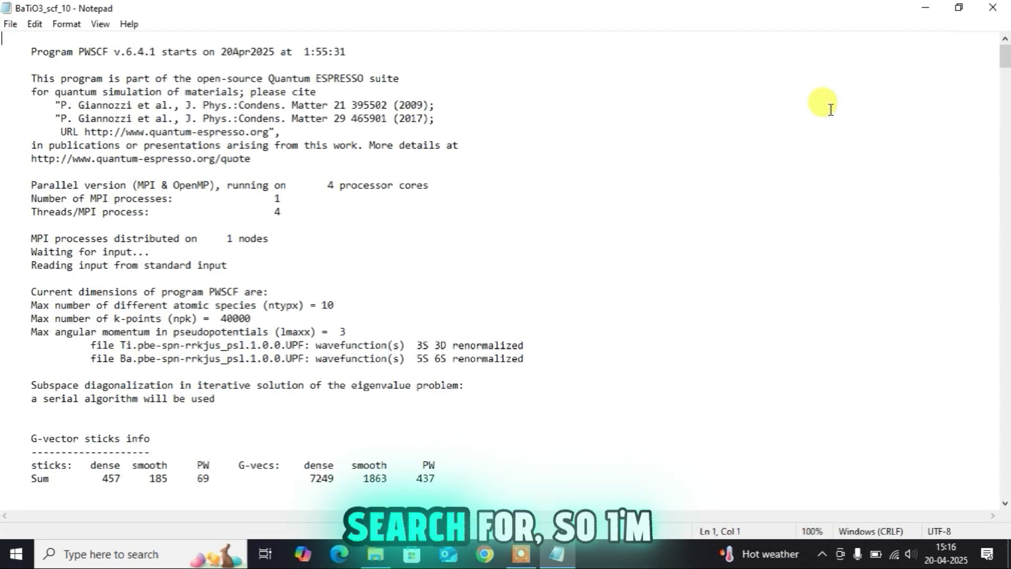
key("ctrl+f")
type("ff")
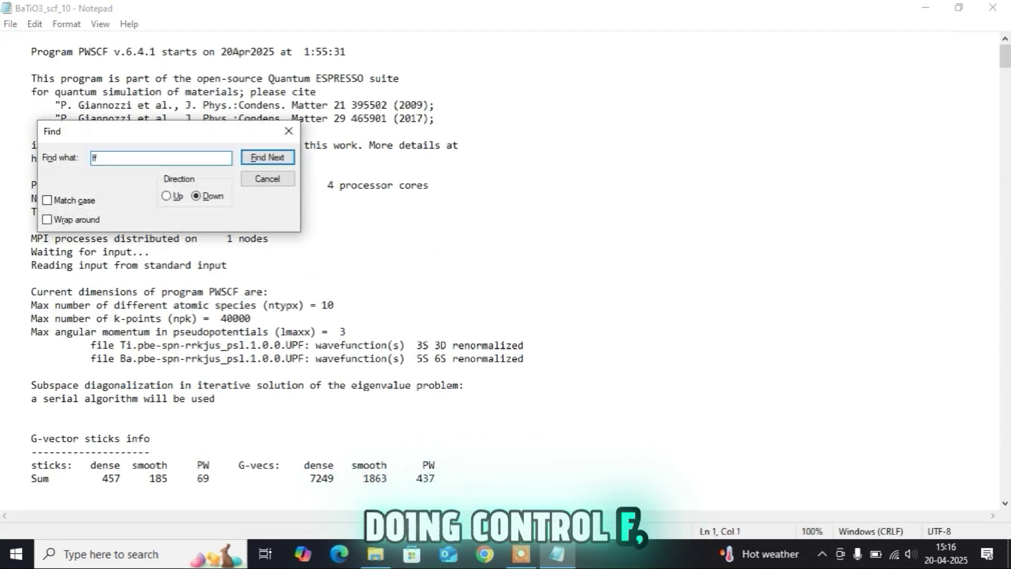
key("BackSpace")
key("BackSpace")
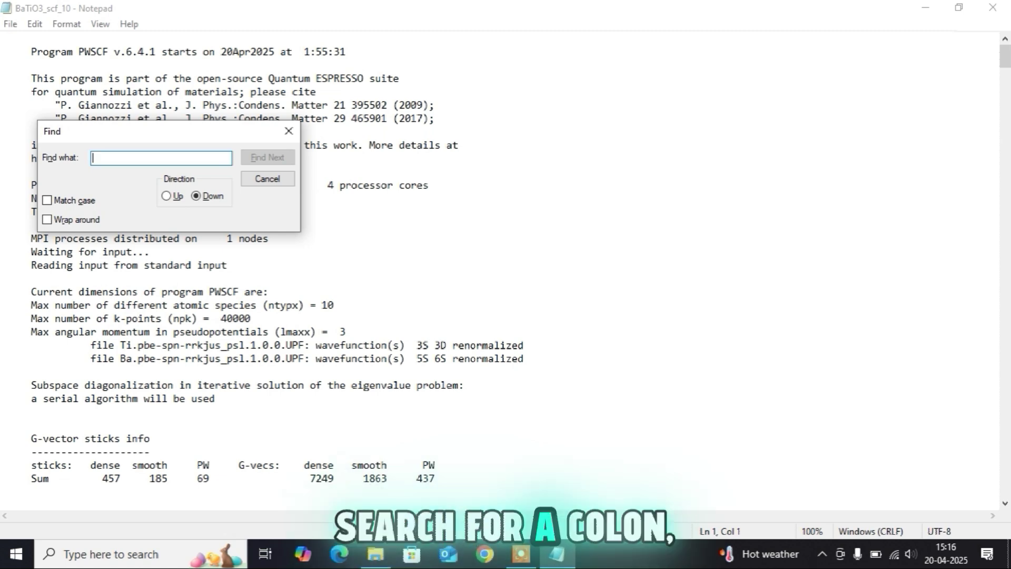
type("!")
key("Return")
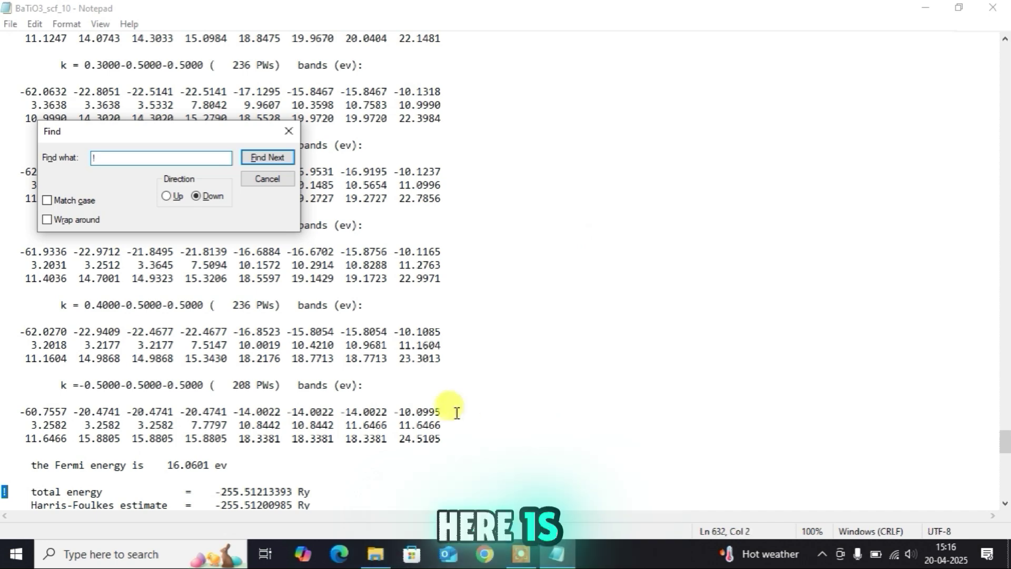
Highlight the total energy value in the BaTiO3_scf_10 output, then close the file and the Test folder window.
scroll(394, 410, "down", 4)
left_click(292, 331)
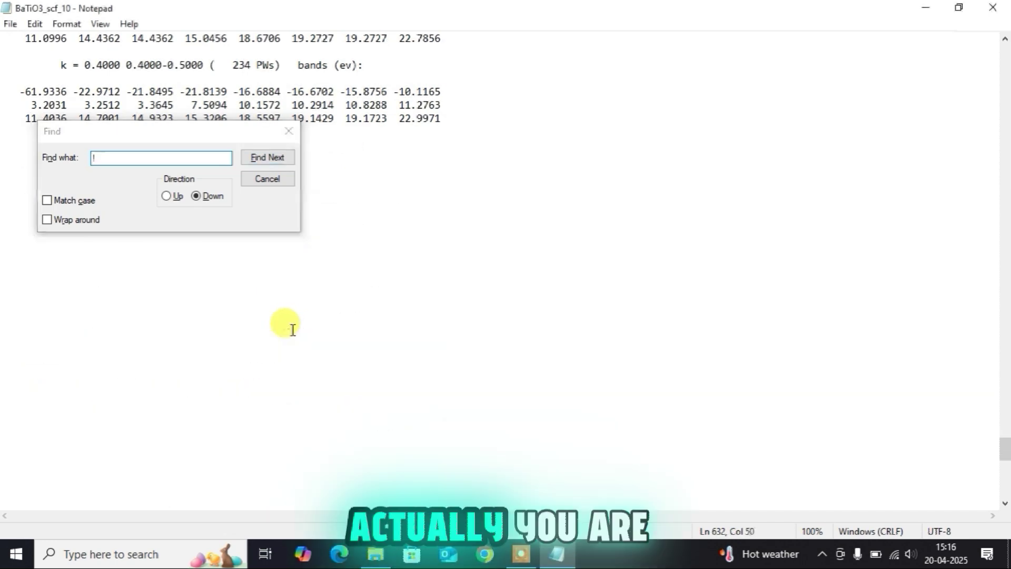
left_click_drag(293, 330, 215, 332)
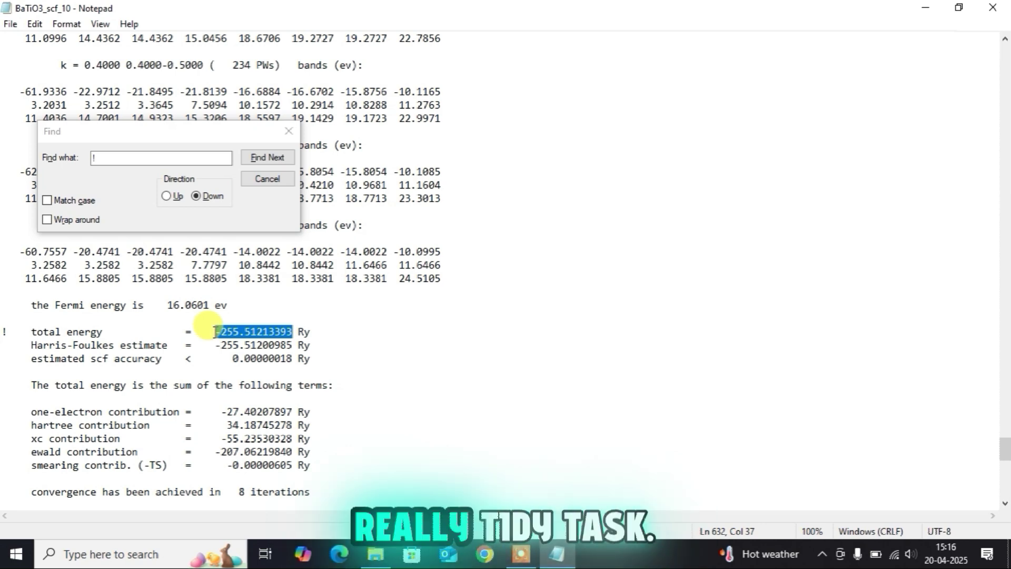
key("Escape")
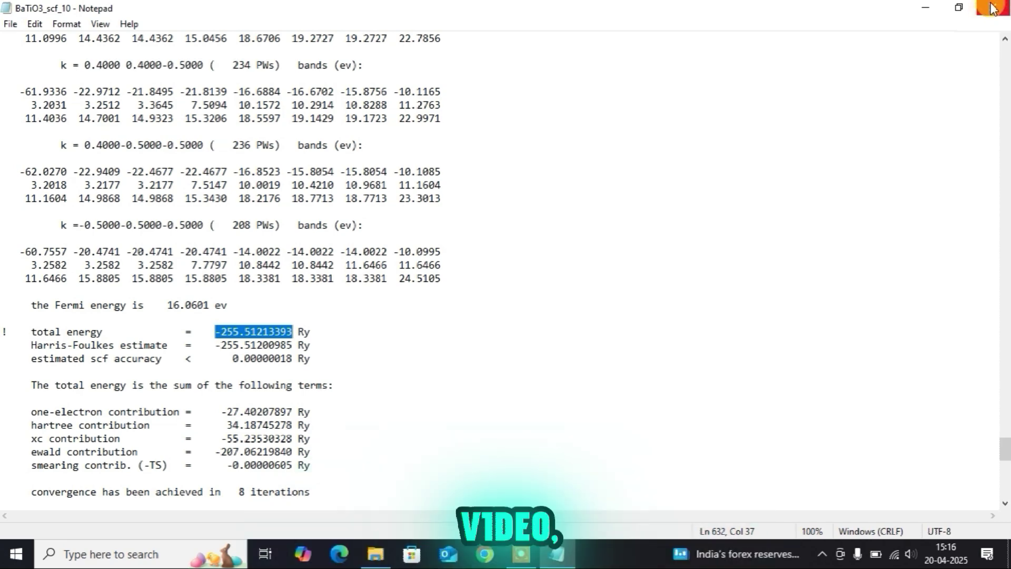
left_click(992, 9)
left_click(992, 8)
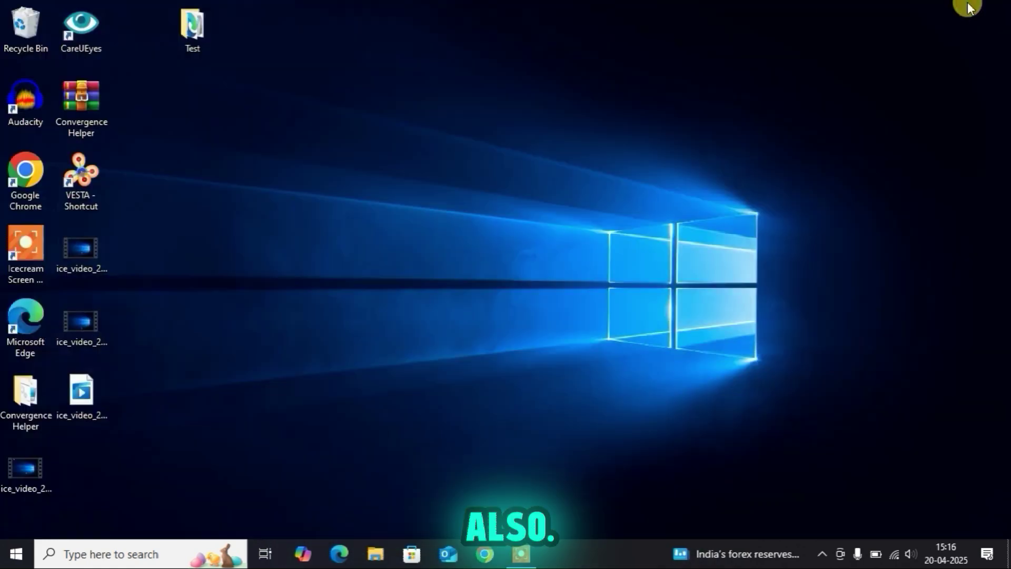
Extract the Convergence Helper archive directly onto the desktop.
left_click(81, 94)
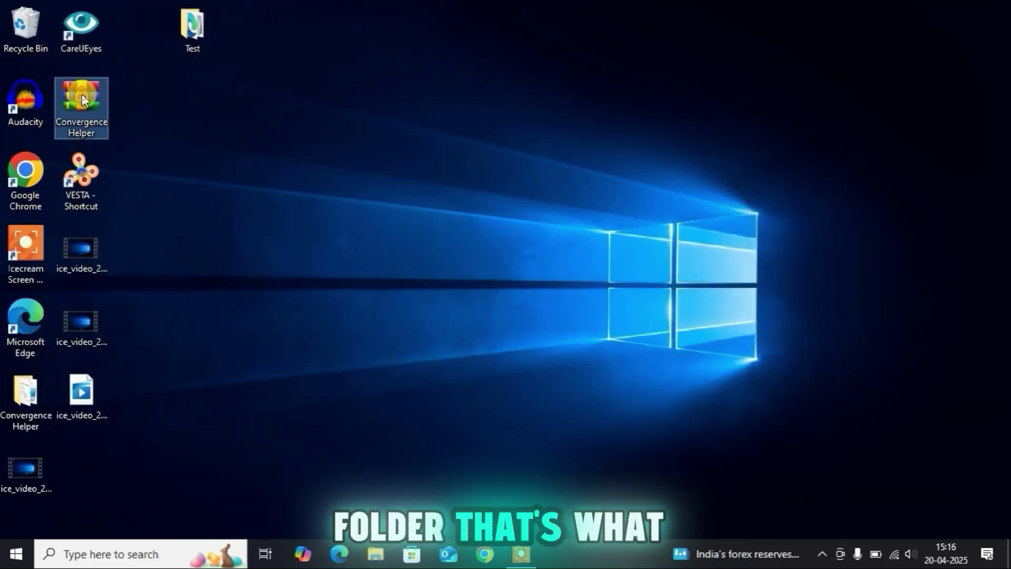
right_click(82, 94)
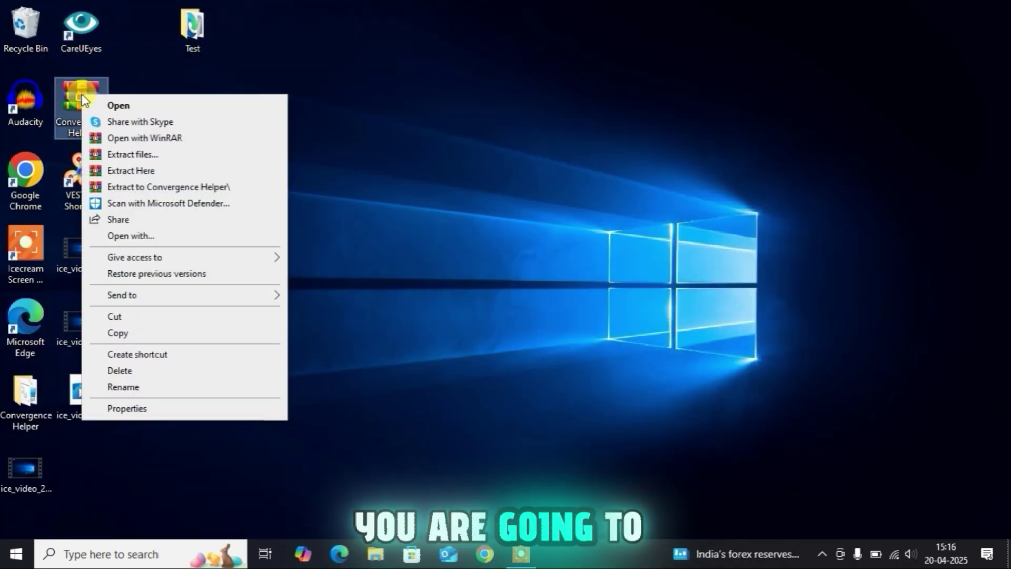
left_click(153, 176)
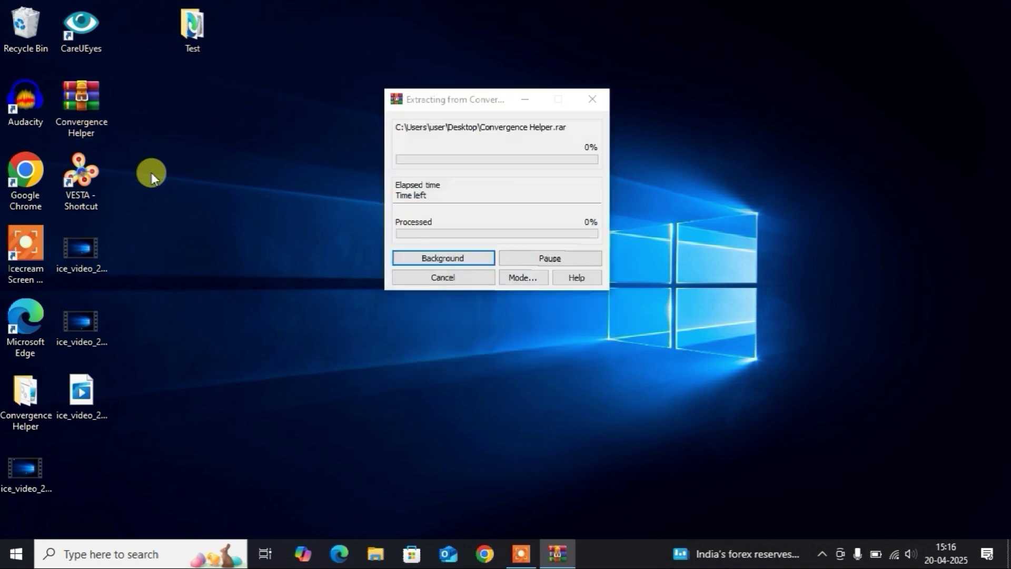
left_click(474, 352)
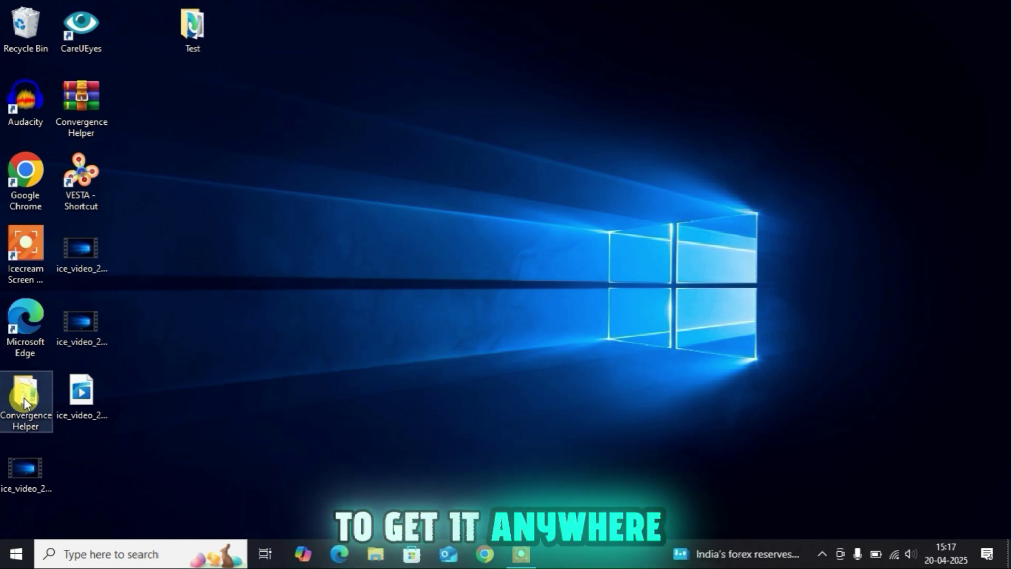
Copy the Energy_extraction and extract_energies scripts from the Convergence Helper folder into the Test folder.
double_click(25, 401)
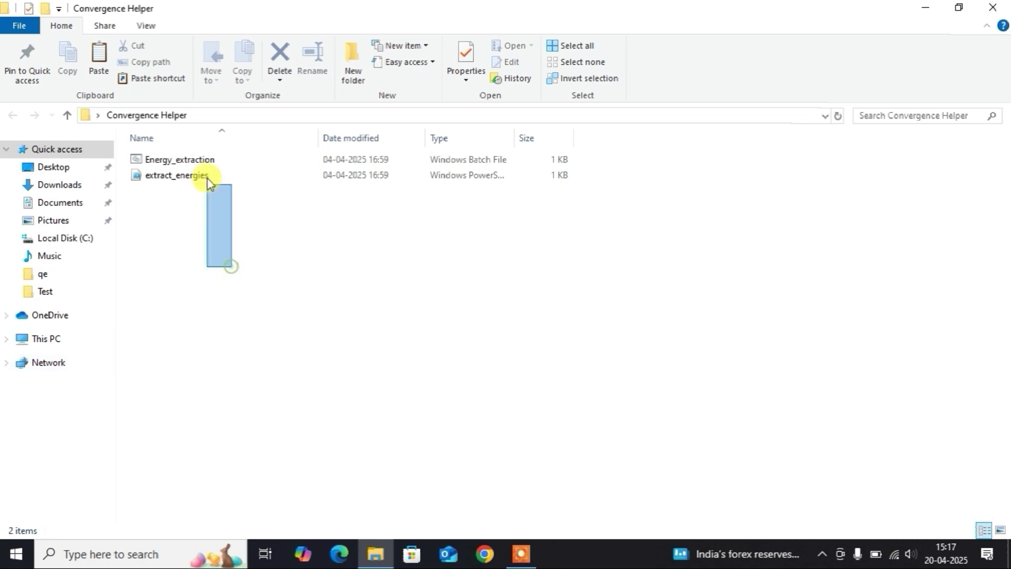
left_click_drag(208, 179, 208, 160)
right_click(208, 163)
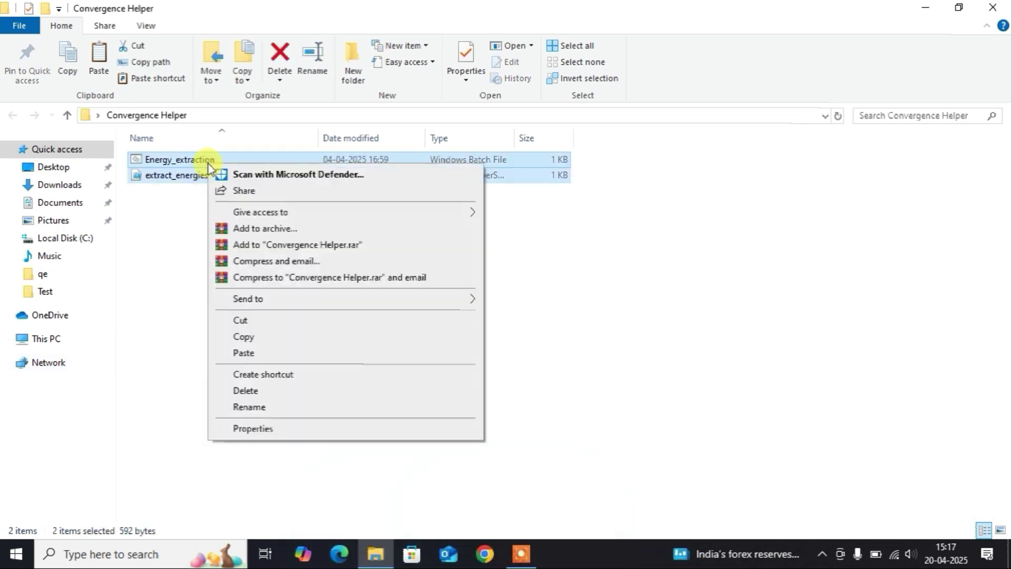
left_click(243, 336)
left_click(45, 291)
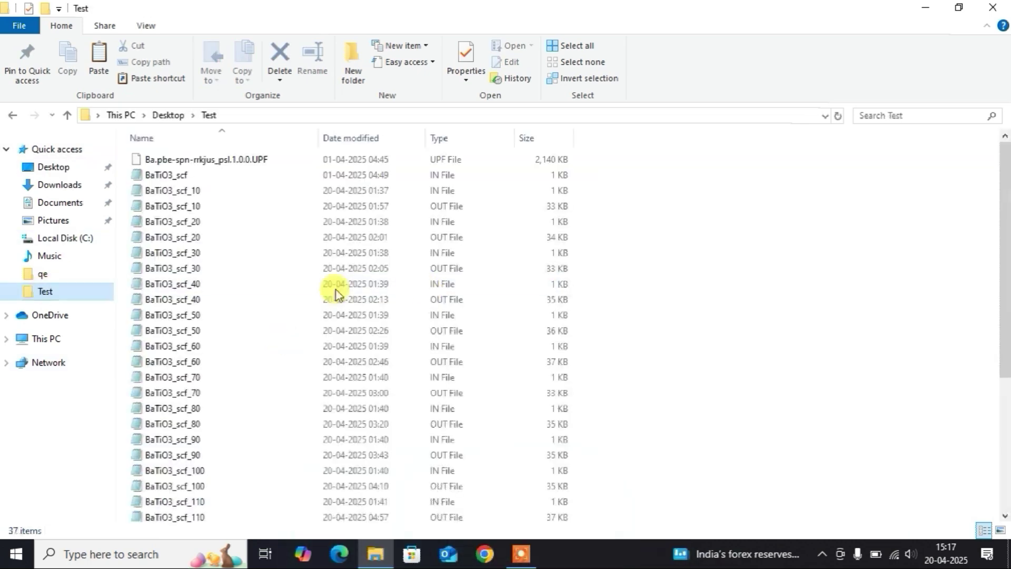
right_click(721, 242)
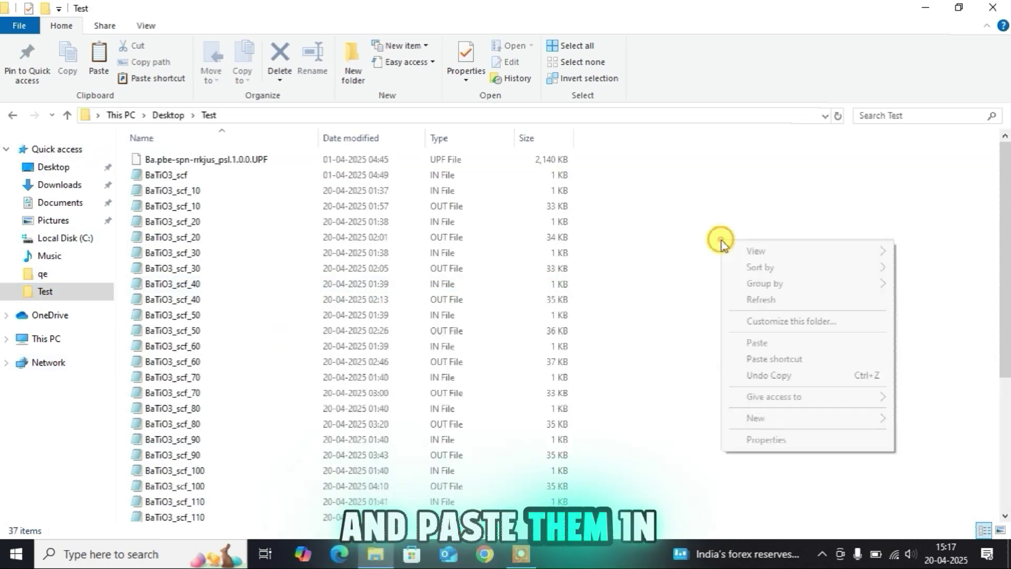
left_click(790, 343)
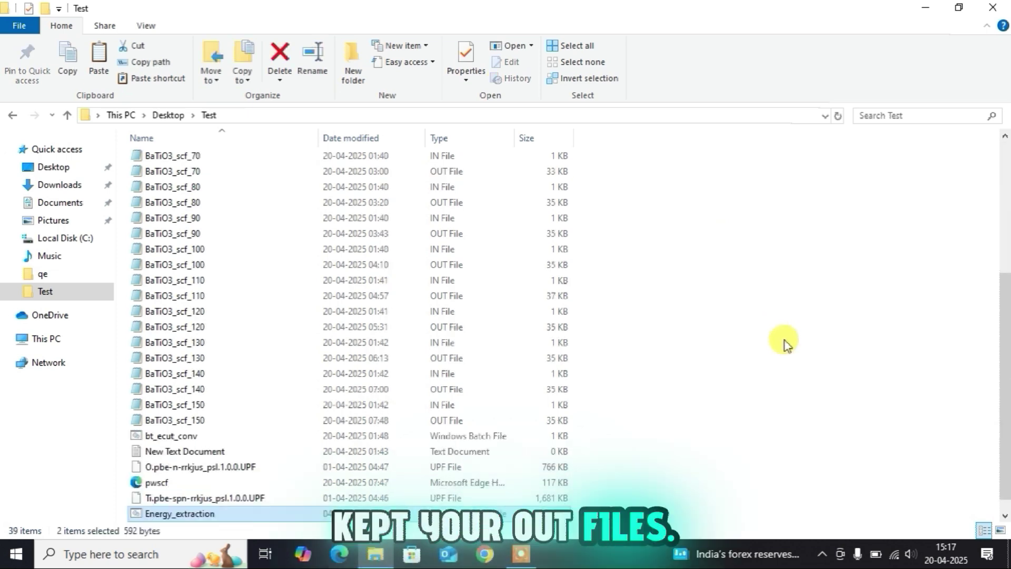
Open Windows PowerShell and change the directory to .\Desktop\Test\.
left_click(112, 559)
type("wi")
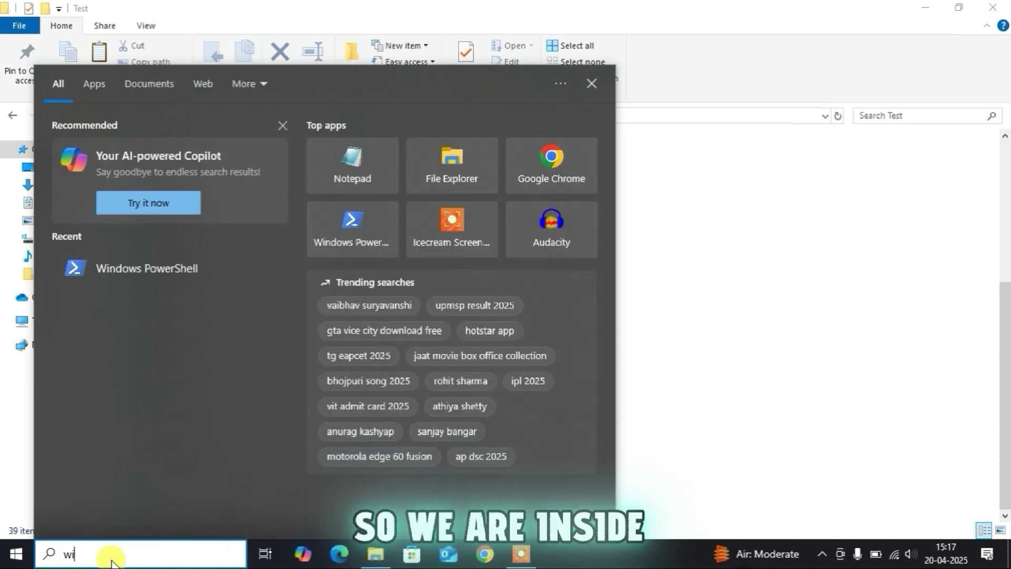
key("Return")
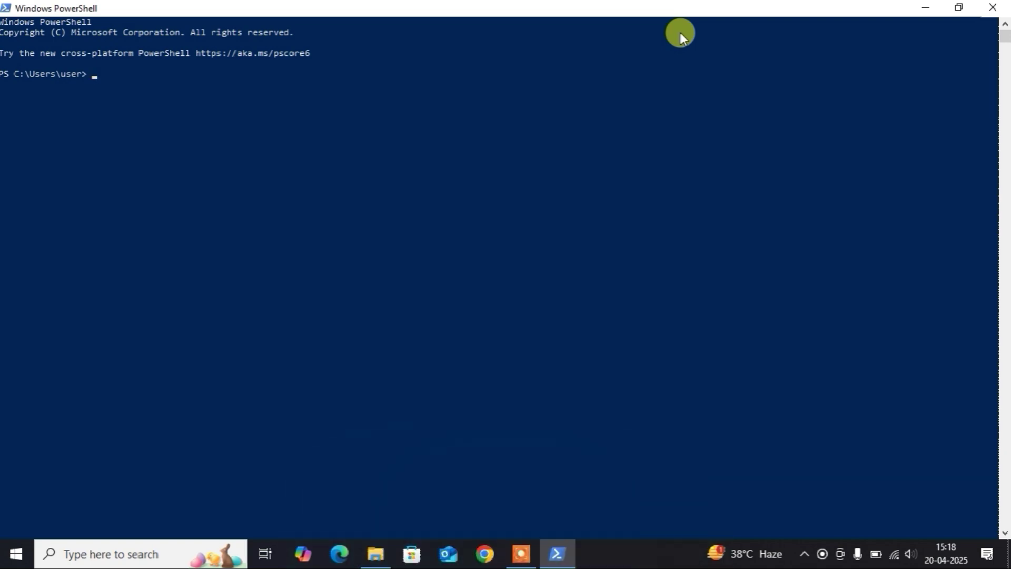
type("De")
key("Tab")
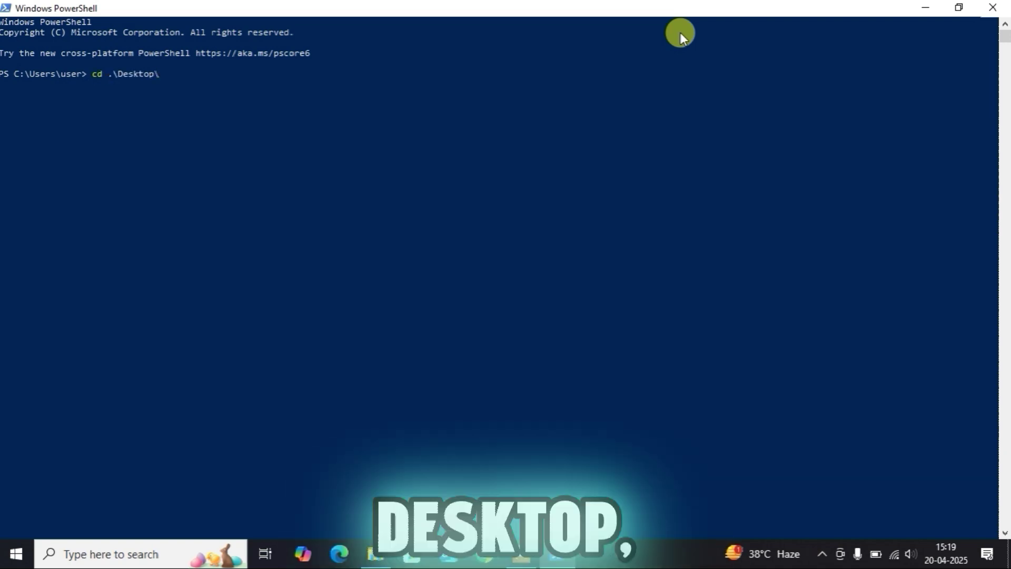
type("Te")
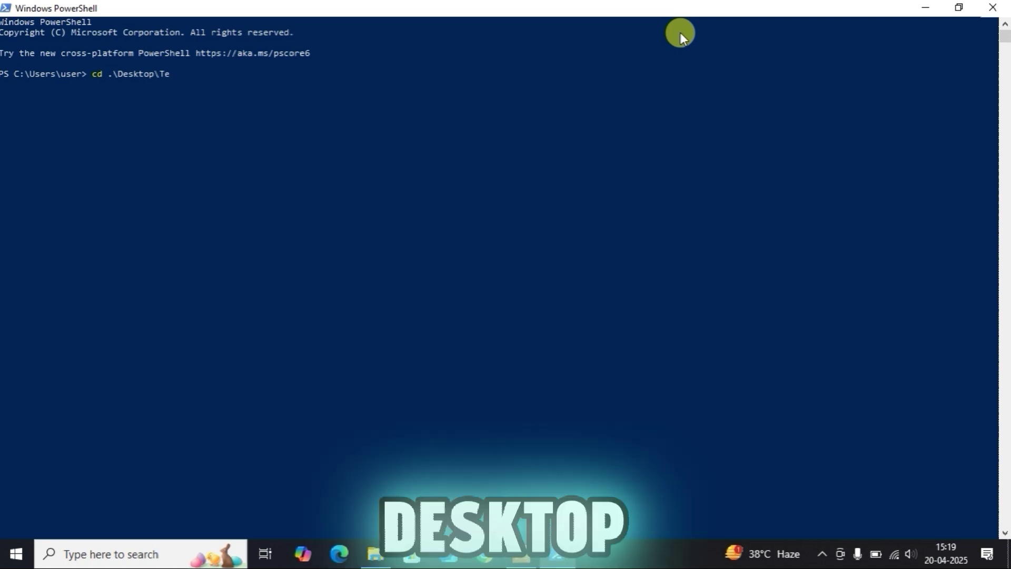
key("Tab")
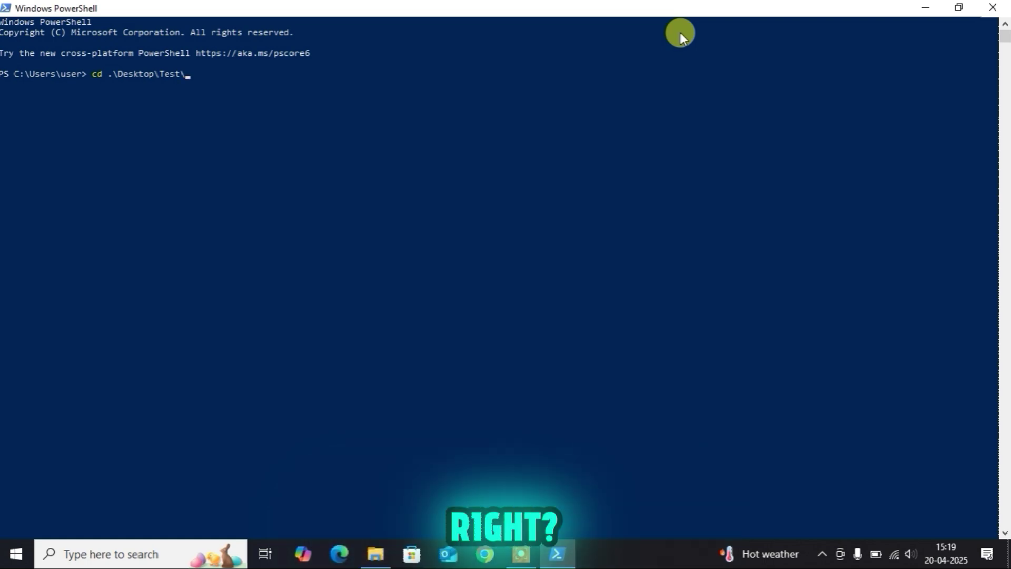
key("Return")
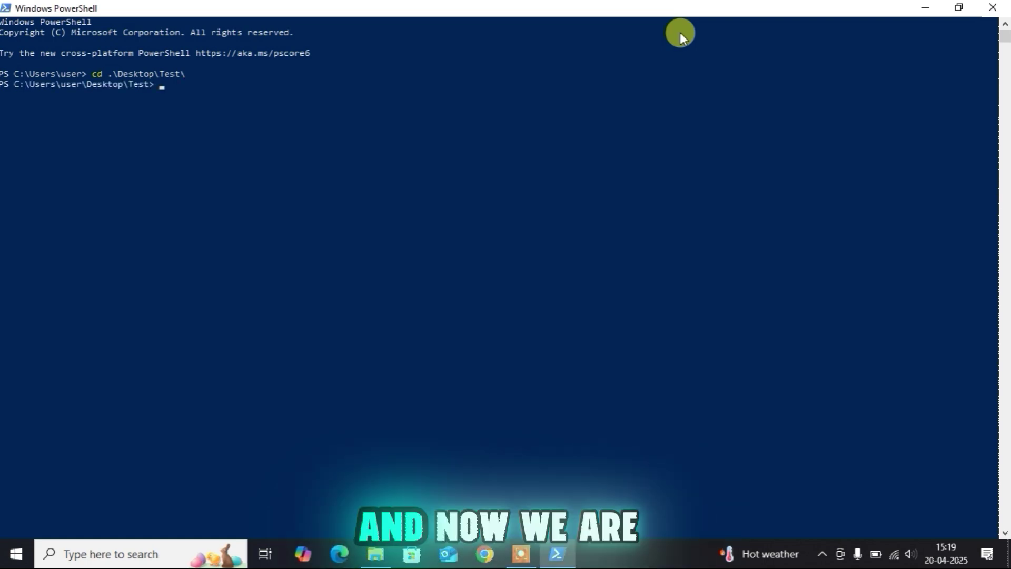
List the contents of the Test directory with ls and look for the energy extraction batch file.
type("ls")
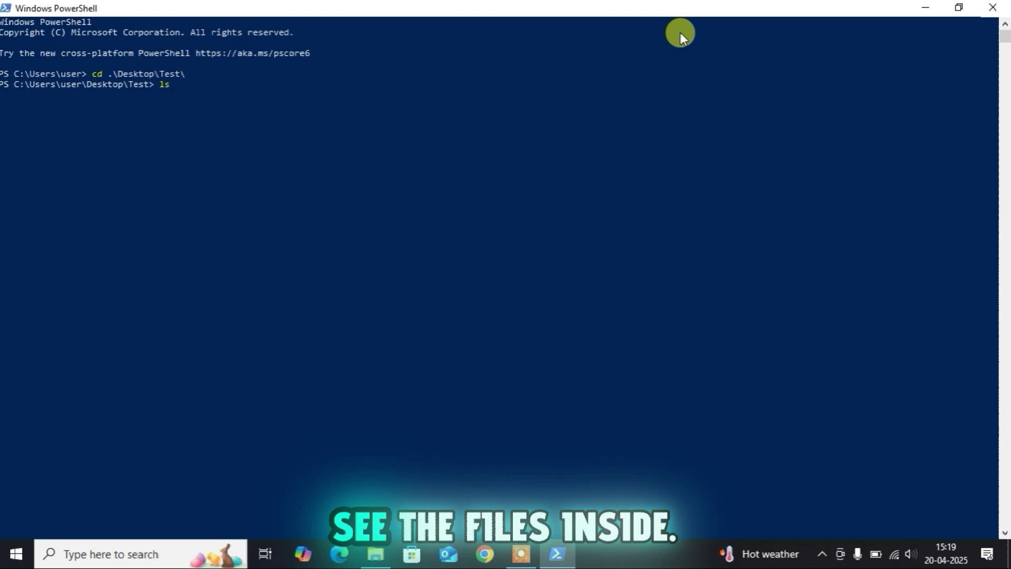
key("Return")
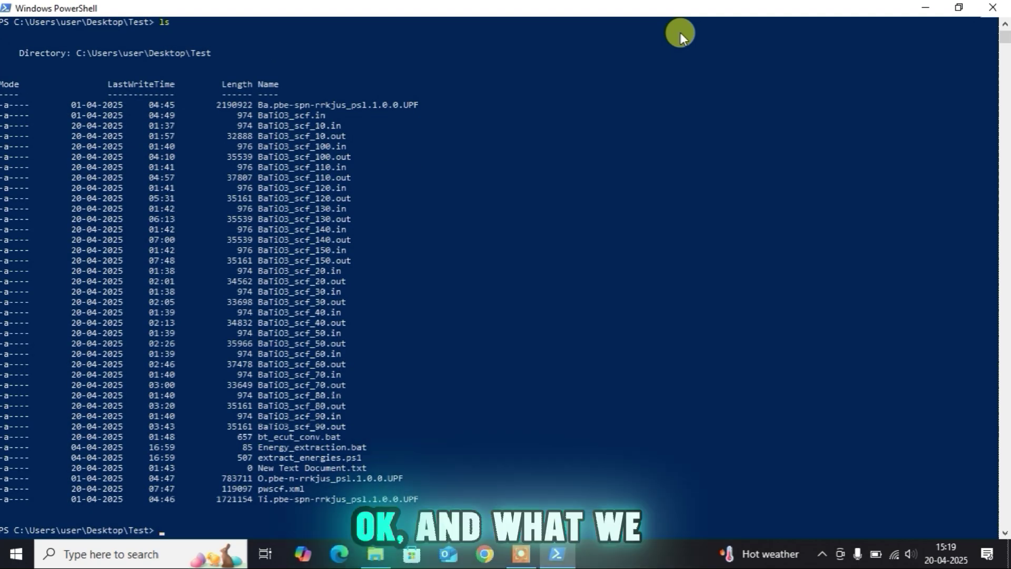
scroll(498, 305, "down", 2)
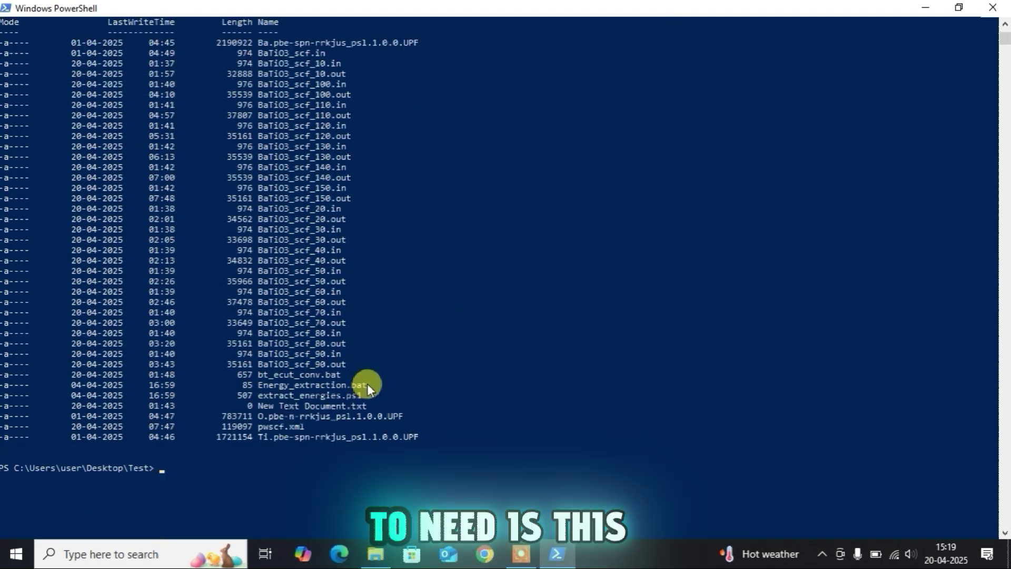
Run .\Energy_extraction.bat using the file name copied from the listing, and close the extract_energies script that opens in Notepad.
left_click_drag(367, 384, 260, 389)
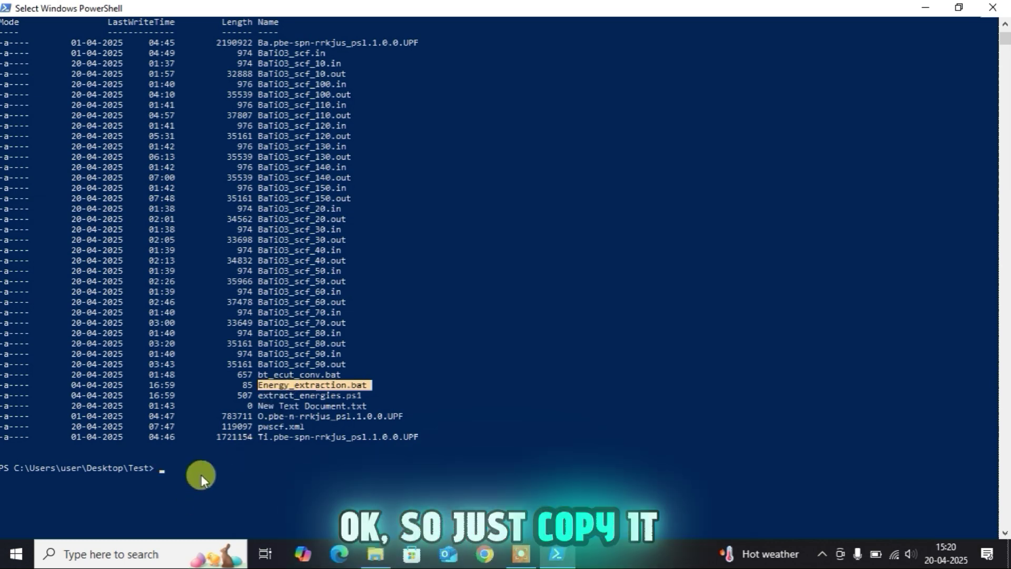
key("ctrl+c")
type(".")
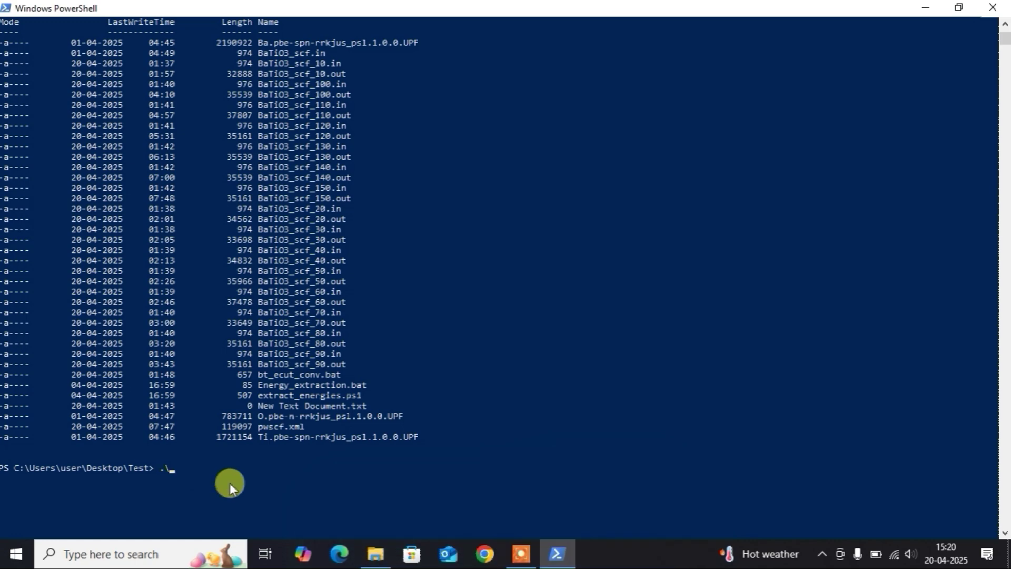
type("\\")
key("ctrl+v")
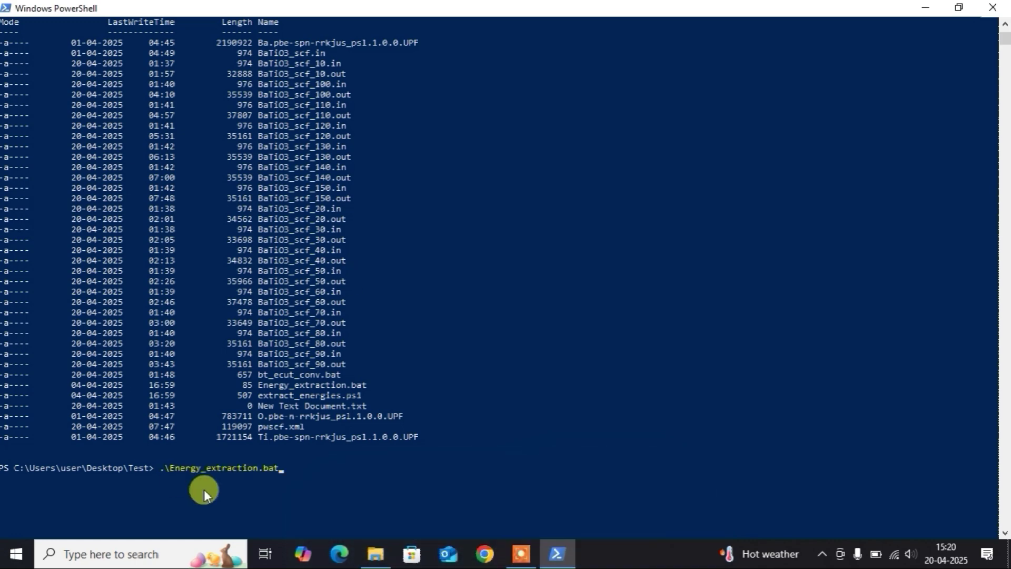
key("Return")
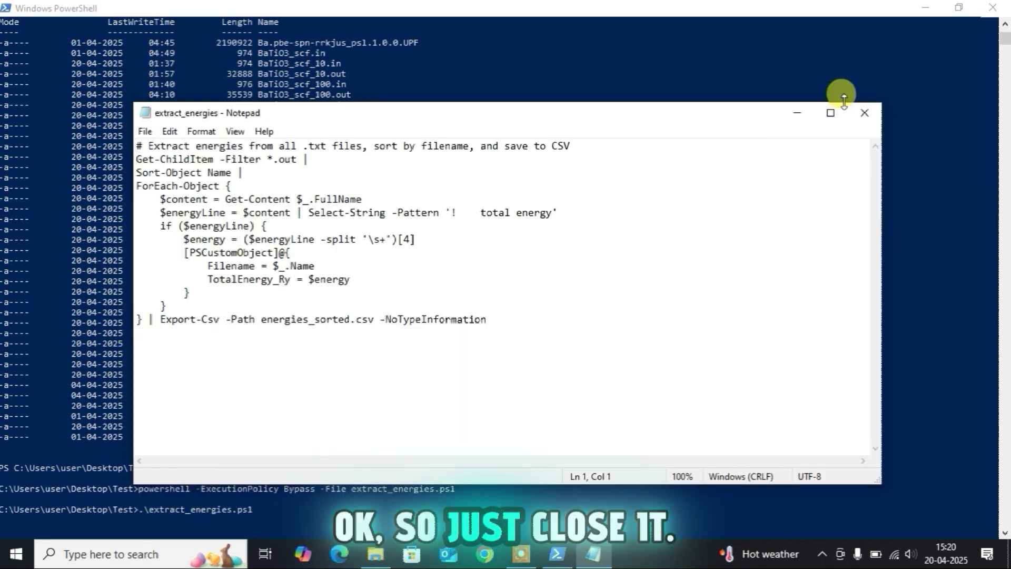
left_click(864, 112)
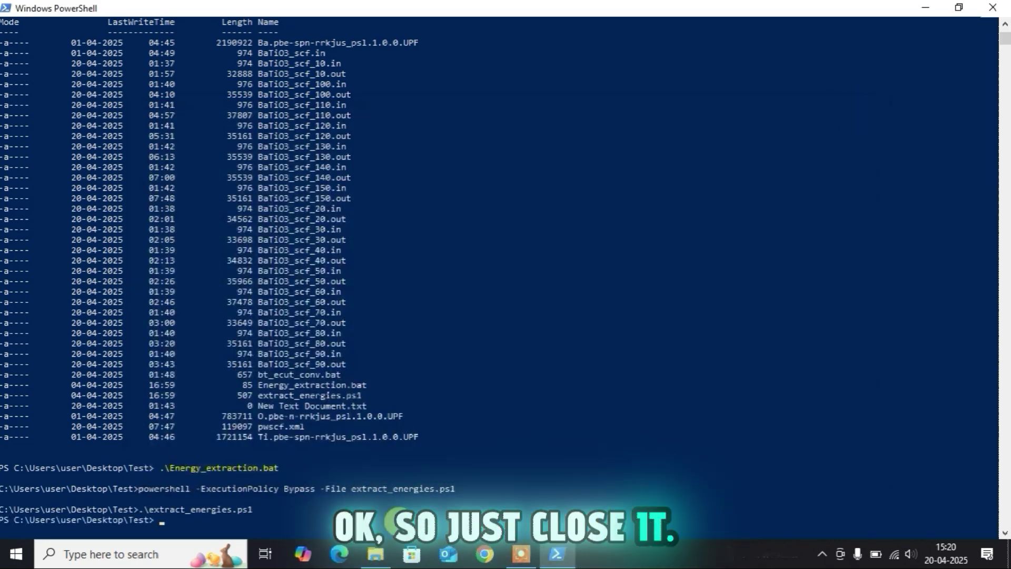
Switch to the Test folder, open the energies_sorted file in Excel and dismiss the possible data loss notice.
left_click(374, 554)
scroll(642, 300, "down", 1)
left_click(218, 426)
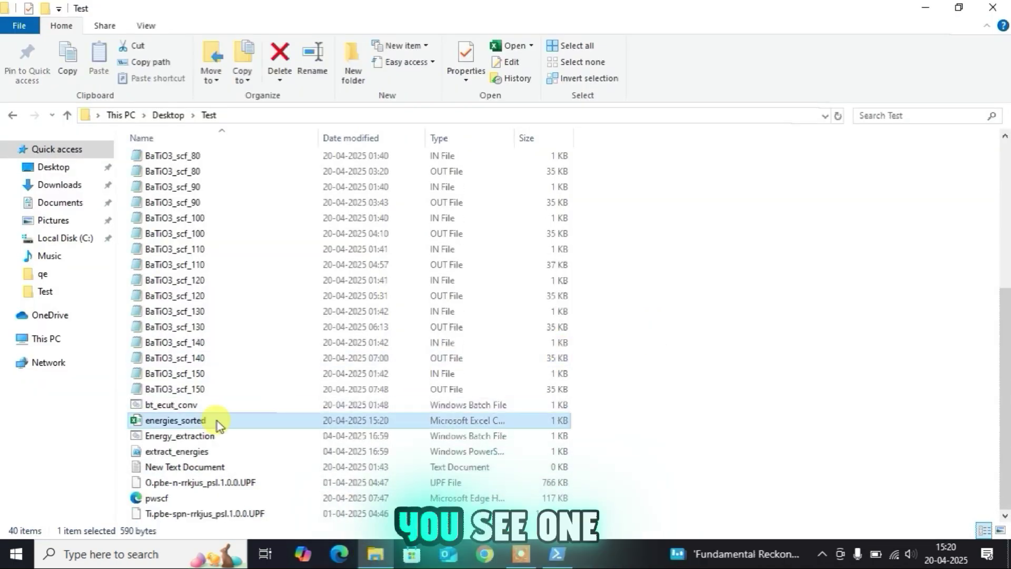
double_click(219, 425)
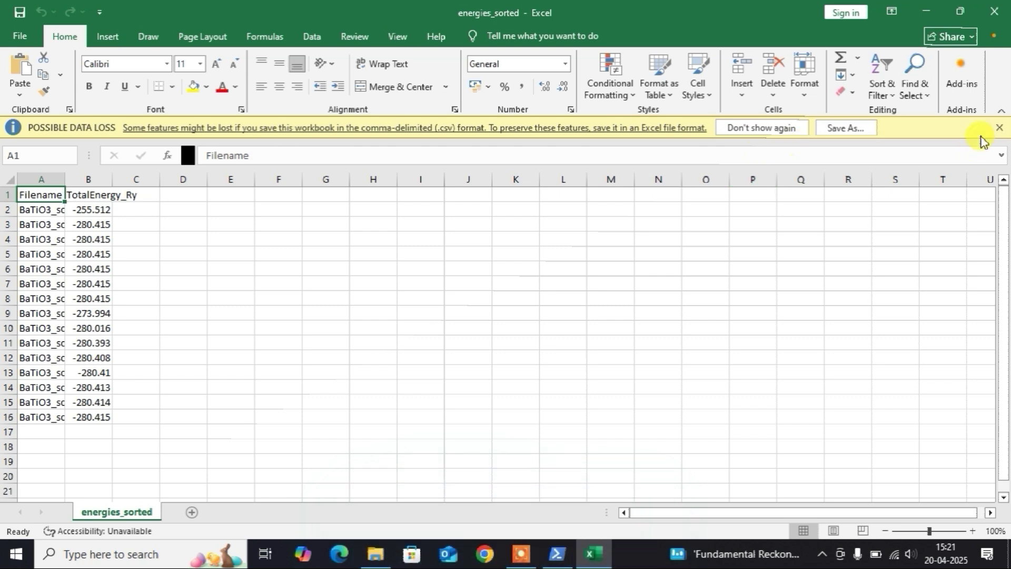
left_click(999, 128)
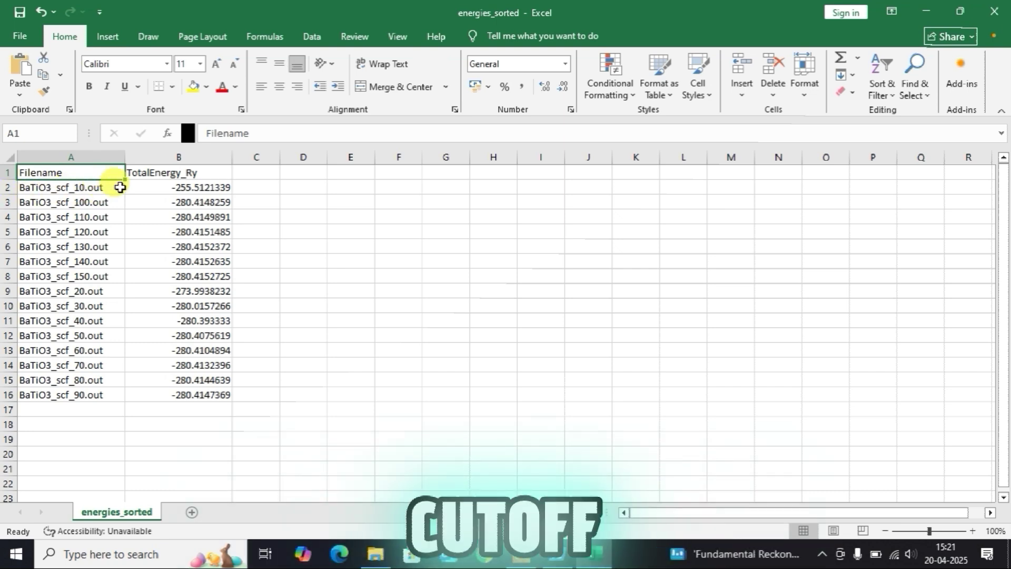
Insert a new column before TotalEnergy_Ry and give it the heading "E_cutoff in Ry".
left_click(187, 156)
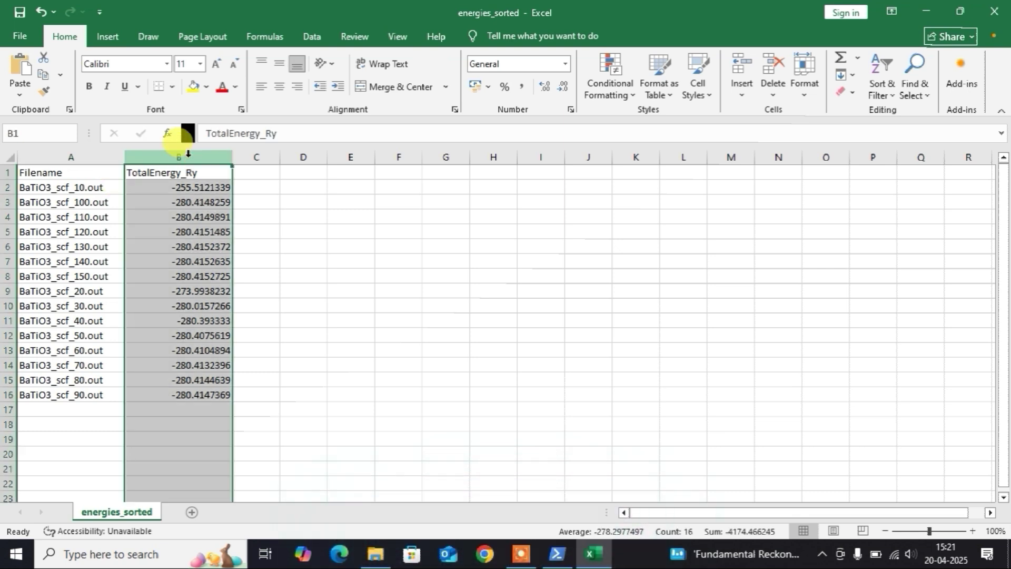
right_click(189, 156)
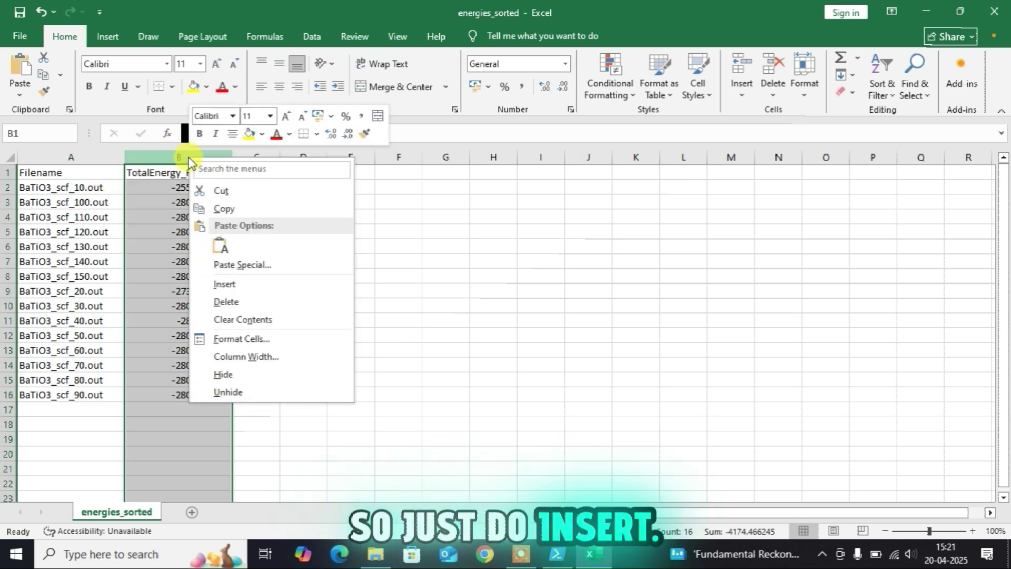
left_click(231, 285)
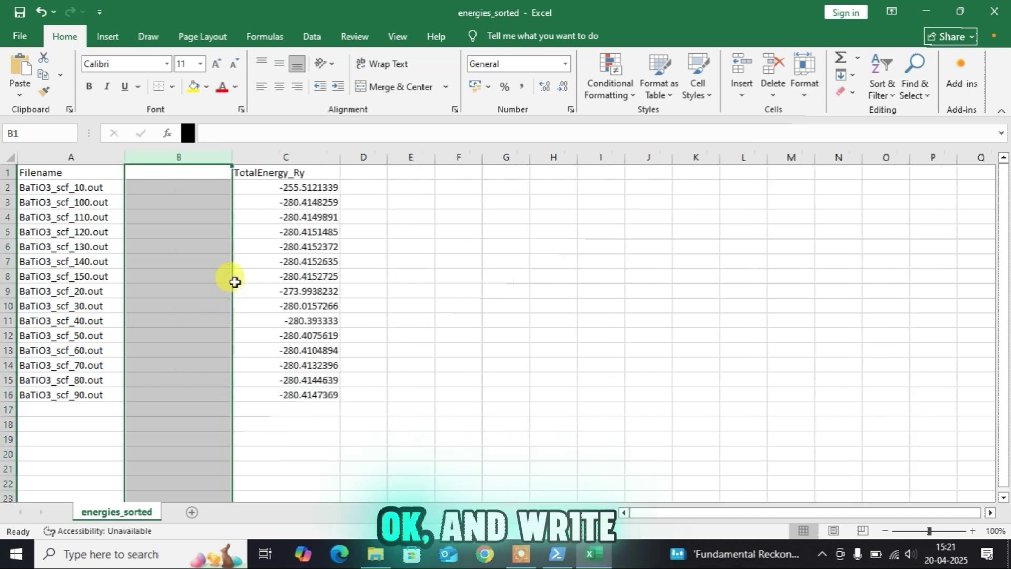
left_click(177, 170)
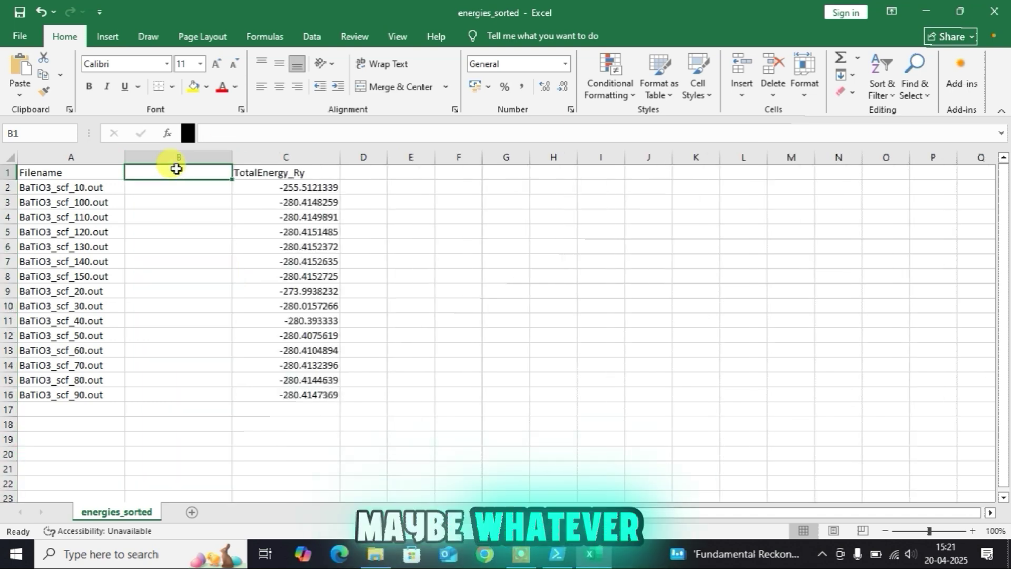
double_click(176, 168)
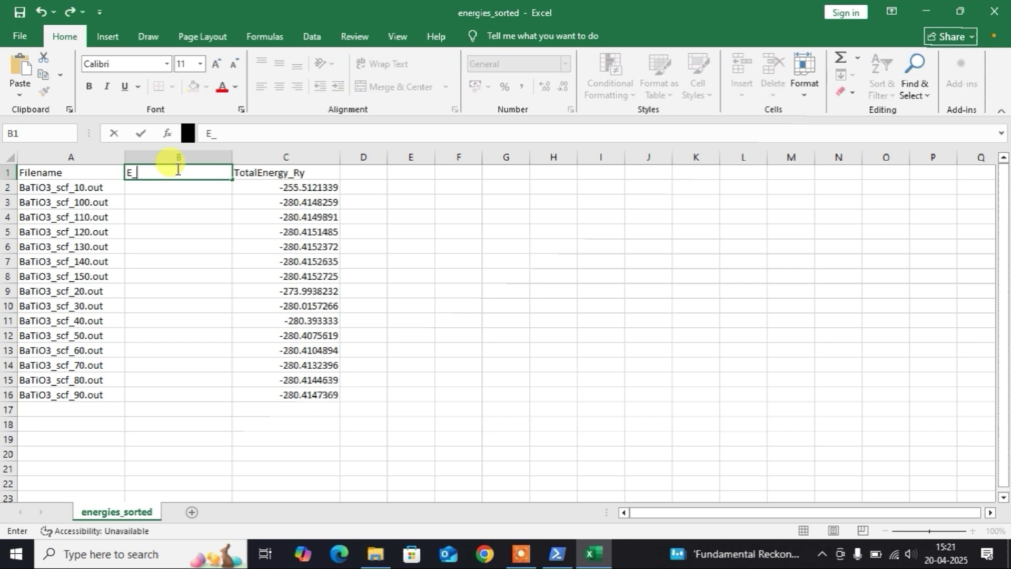
type("E_cutoff")
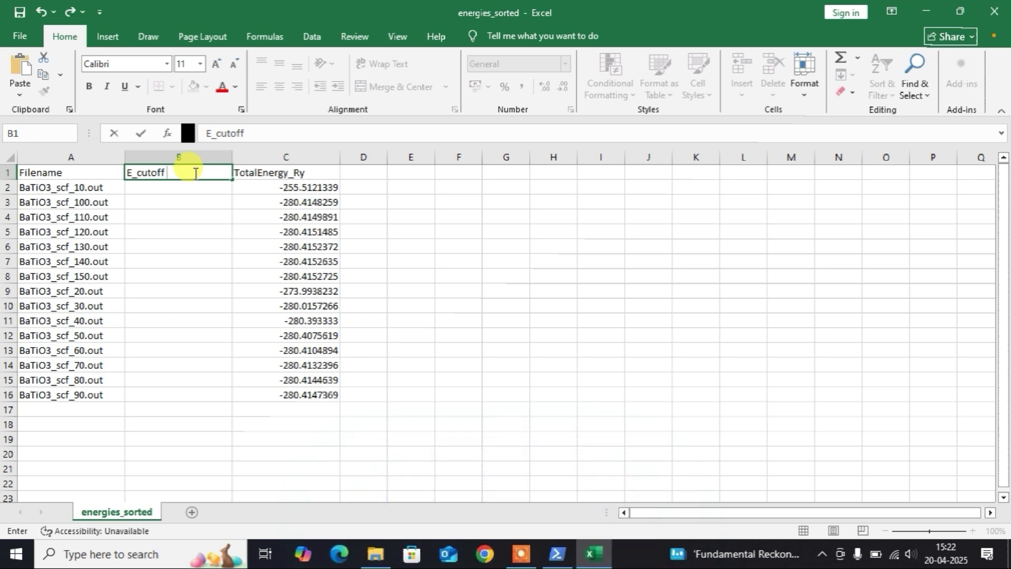
type("Ry")
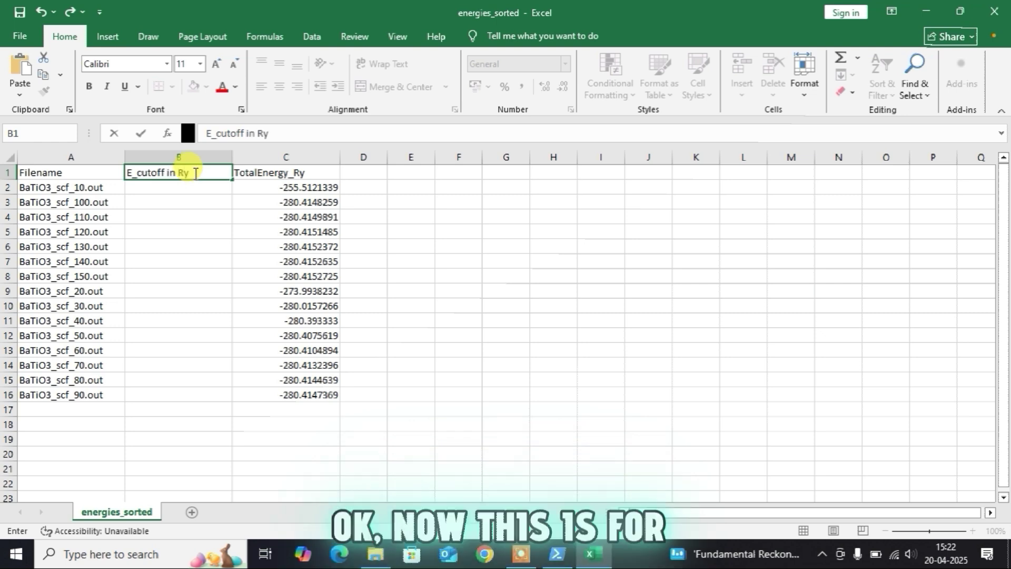
Enter cutoffs 10, 100 and 110 in B2:B4 and extend the 100, 110 series down to 150 in B8.
left_click(182, 186)
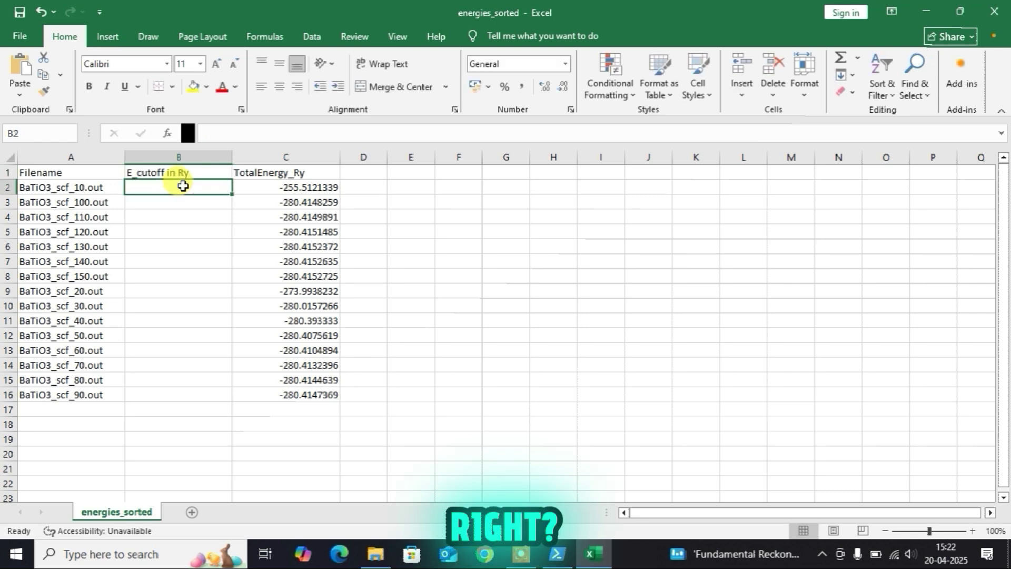
type("10")
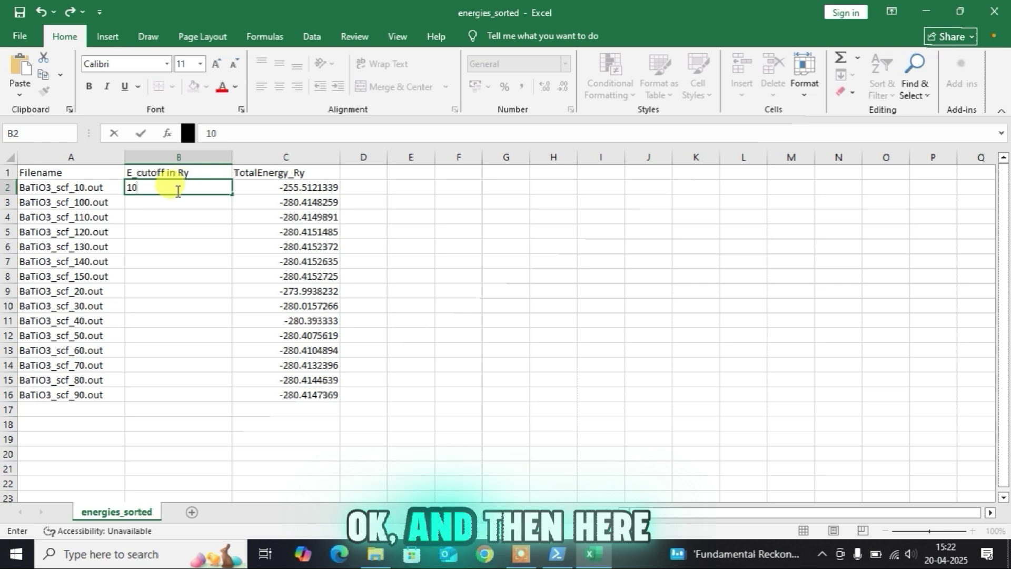
left_click(175, 199)
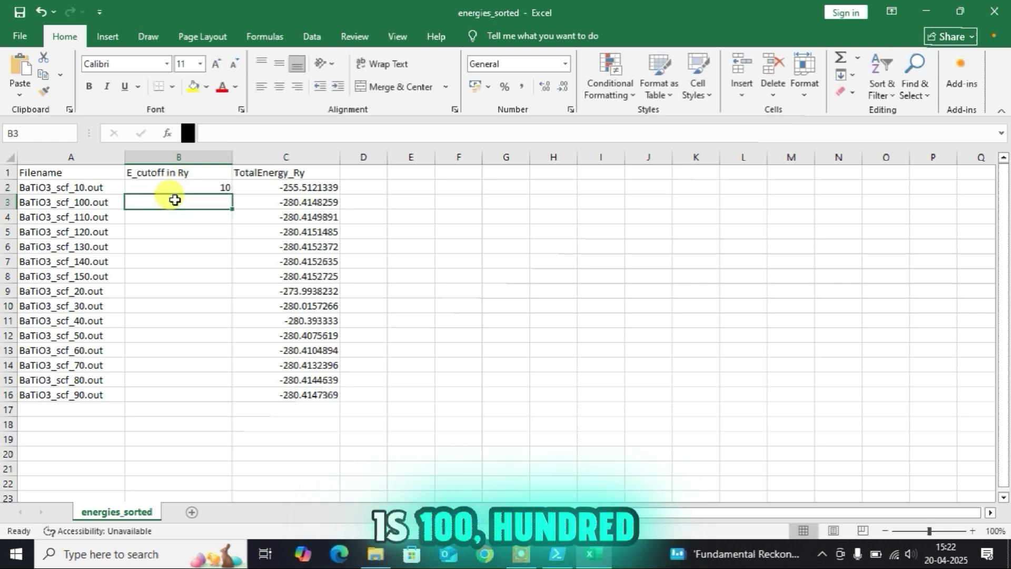
type("100")
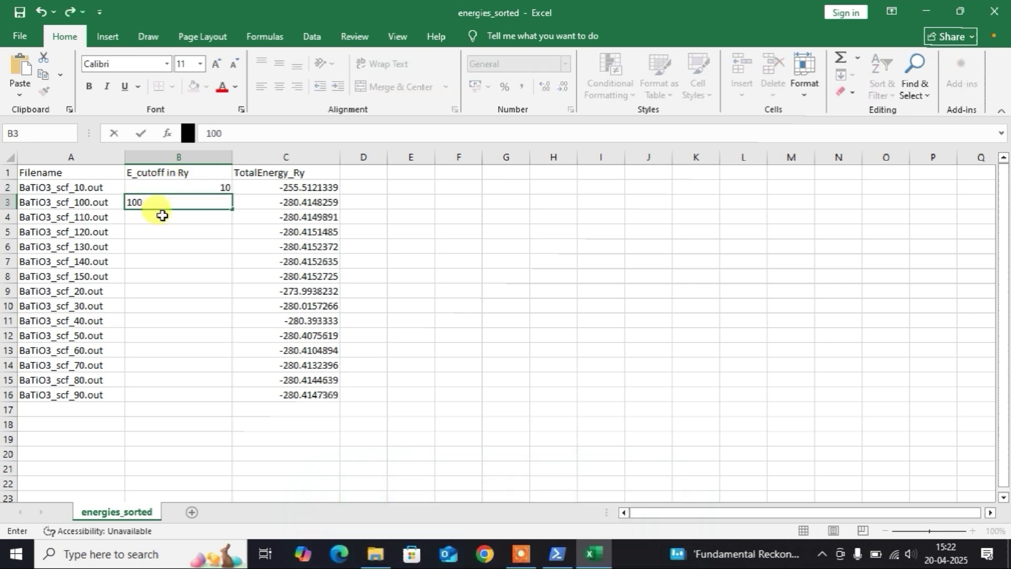
left_click(162, 216)
type("11")
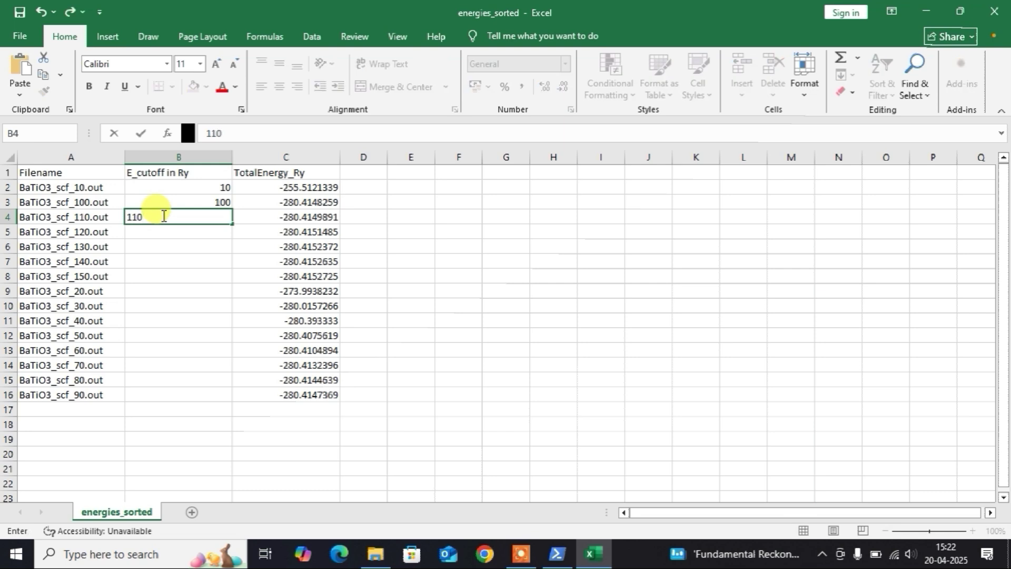
type("0")
key("Return")
left_click_drag(219, 200, 205, 289)
left_click(206, 288)
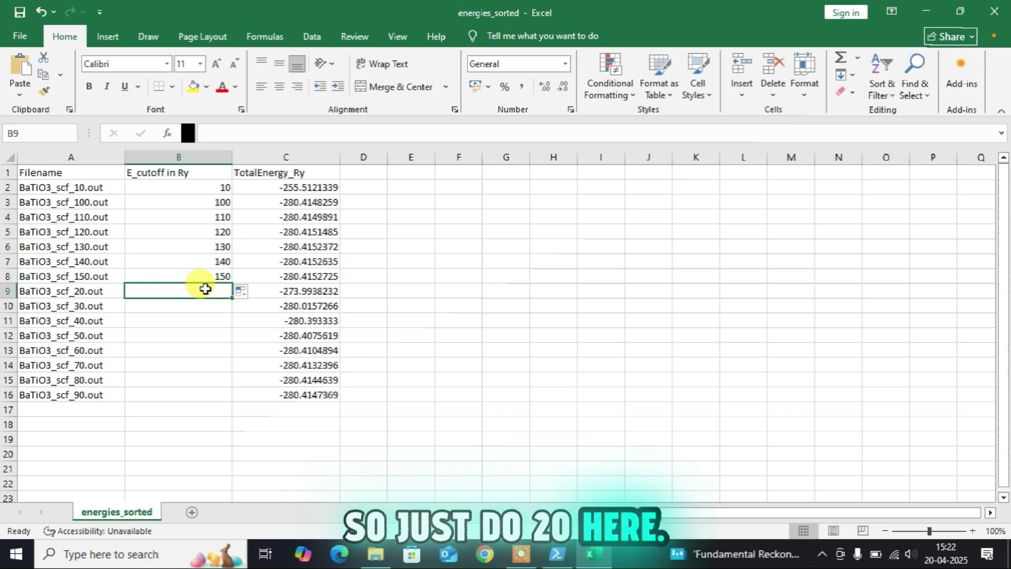
Enter cutoffs 20 and 30 in B9:B10 and extend the series down to 90 in B16.
type("20")
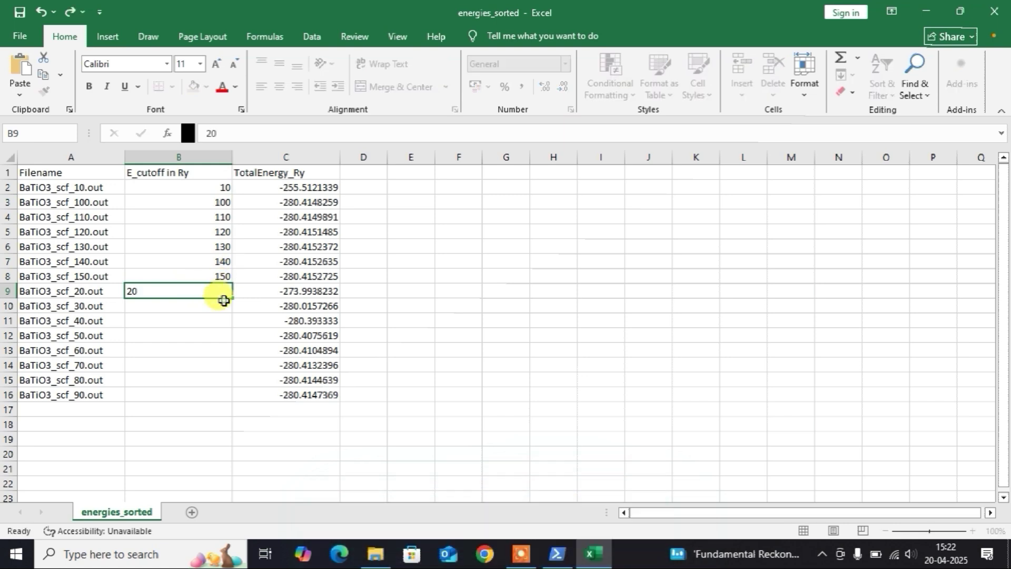
key("Return")
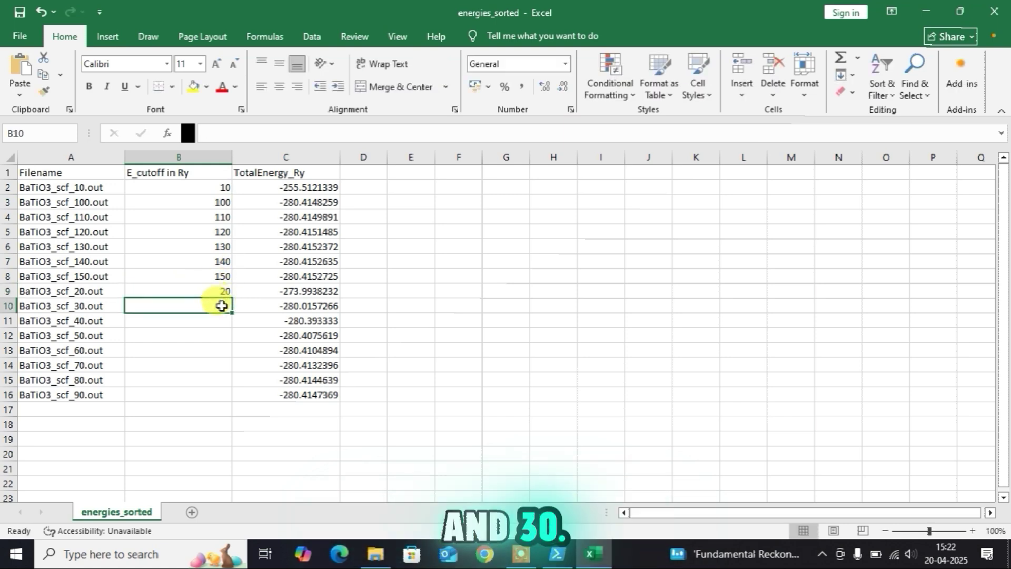
type("30")
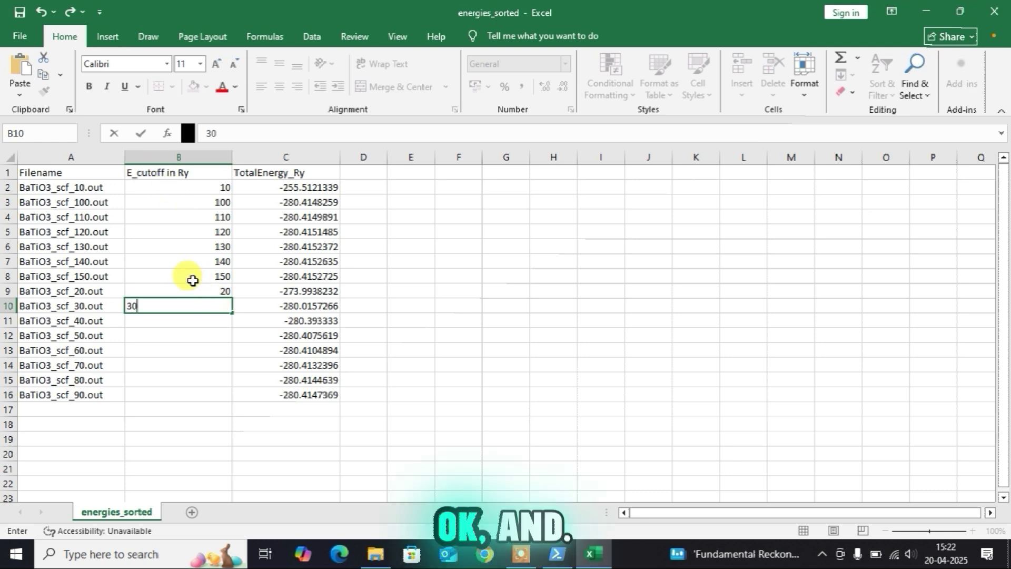
left_click(202, 287)
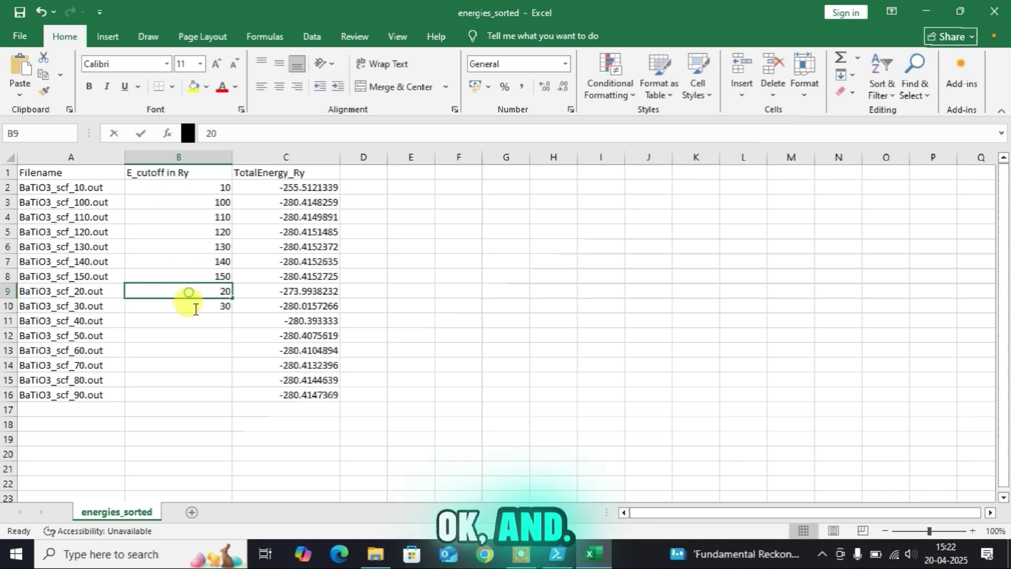
double_click(199, 295)
left_click(205, 317)
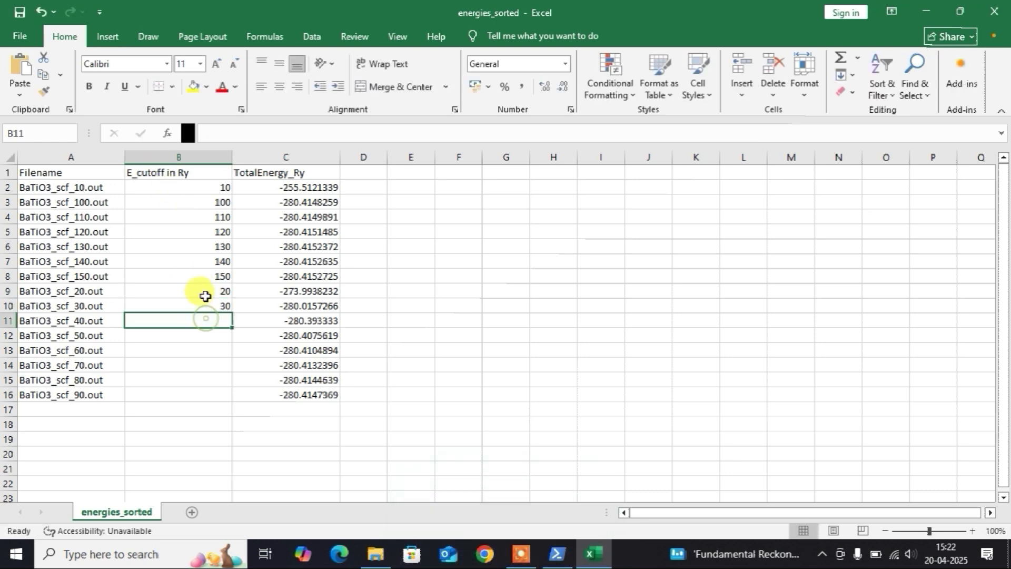
left_click_drag(203, 293, 210, 192)
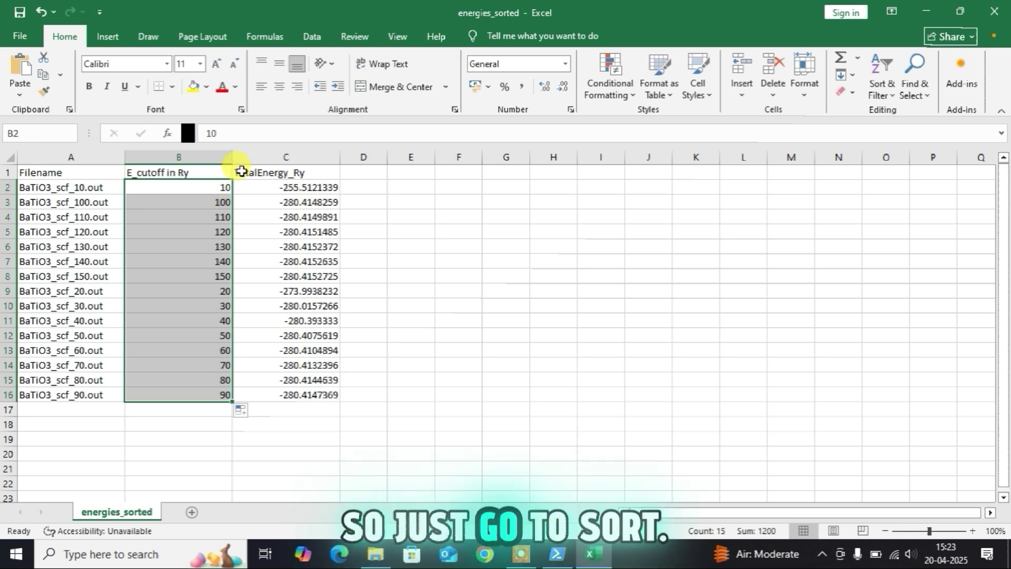
Sort the rows by the cutoff values in B2:B16 from smallest to largest, expanding the selection to the neighbouring columns.
left_click(884, 89)
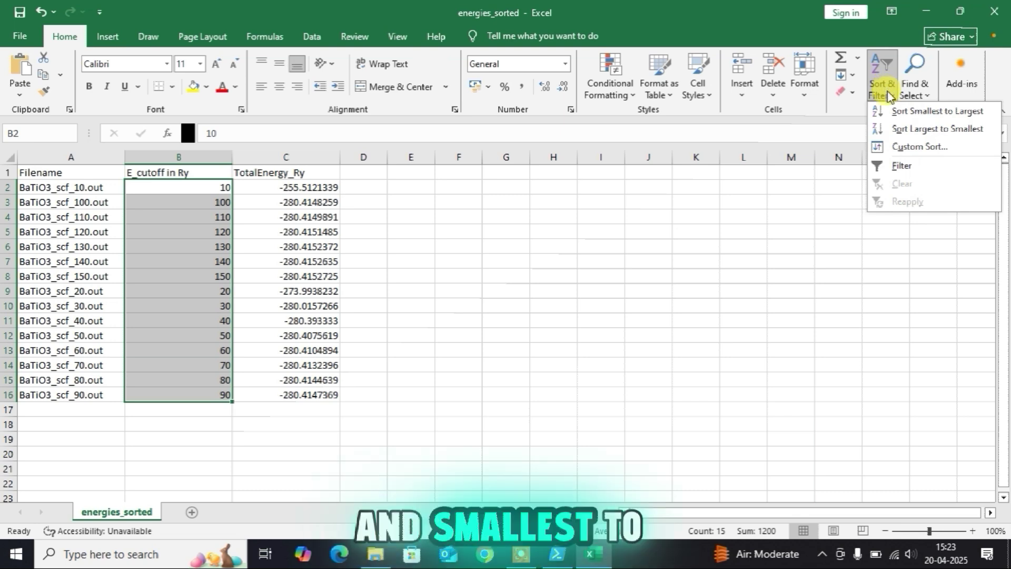
key("Escape")
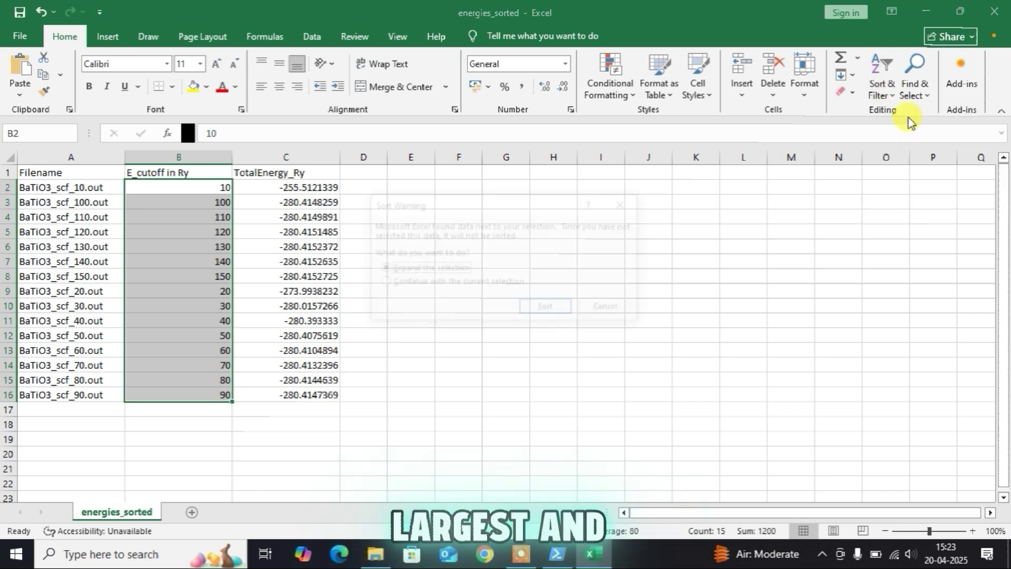
left_click(546, 307)
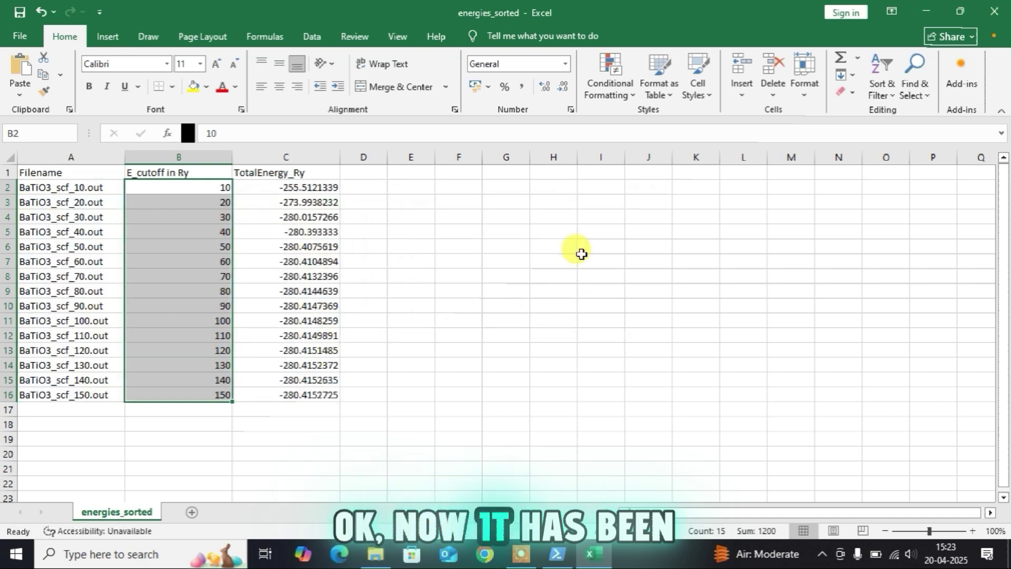
Enter the energy difference formula =C3-C2 in D3 and fill it down to D16.
left_click(308, 190)
left_click(391, 200)
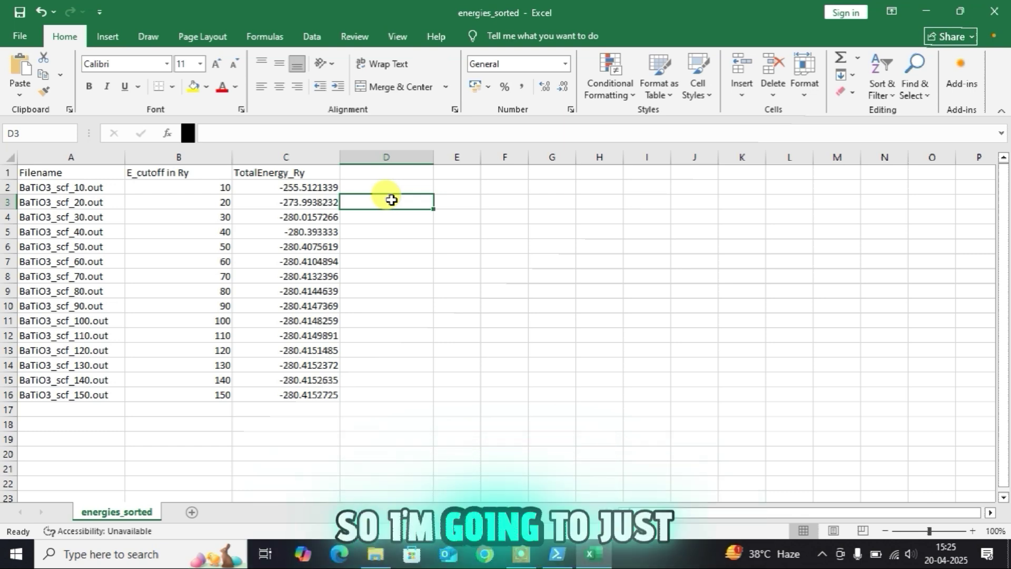
type("=")
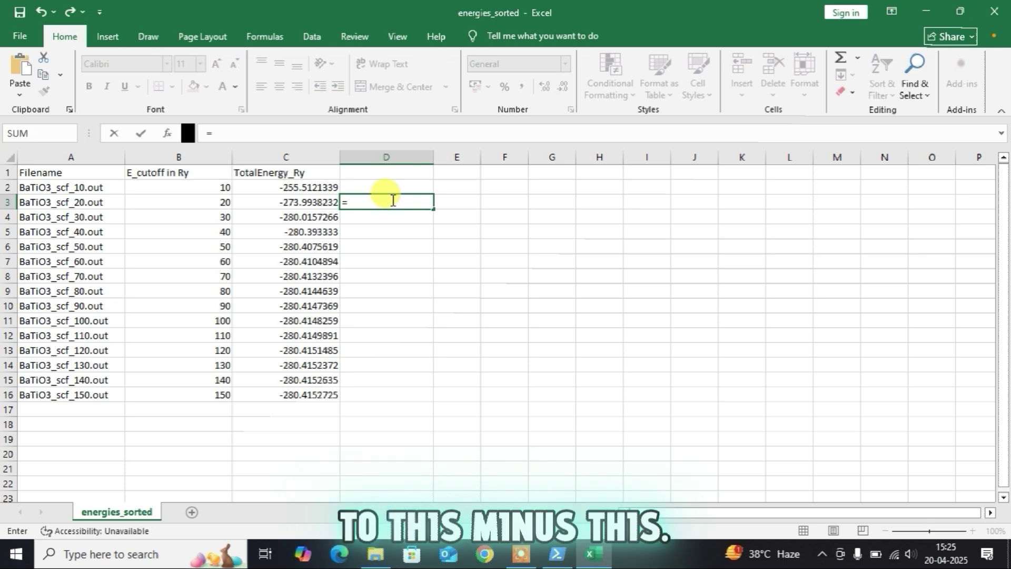
left_click(300, 203)
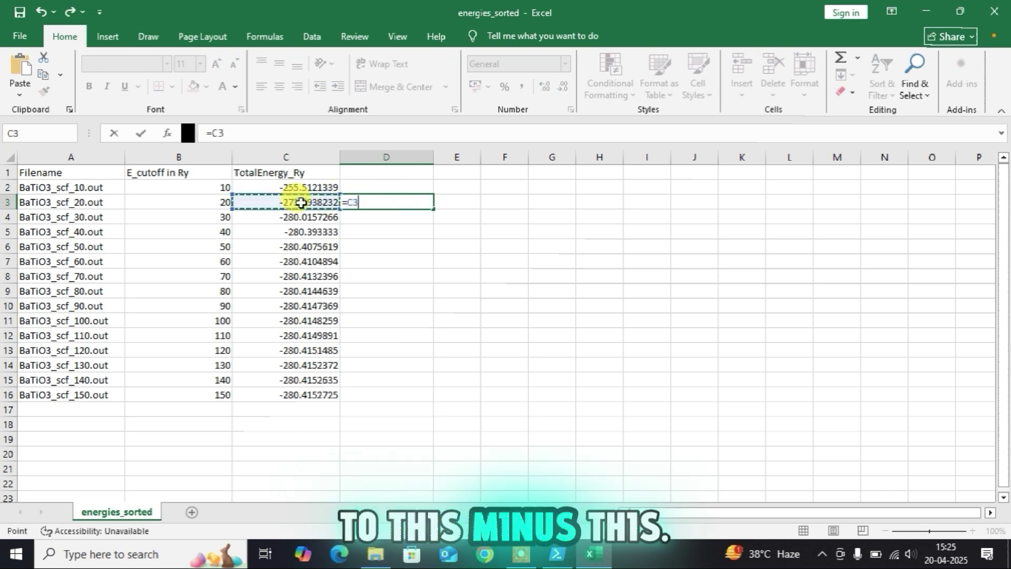
left_click(285, 187)
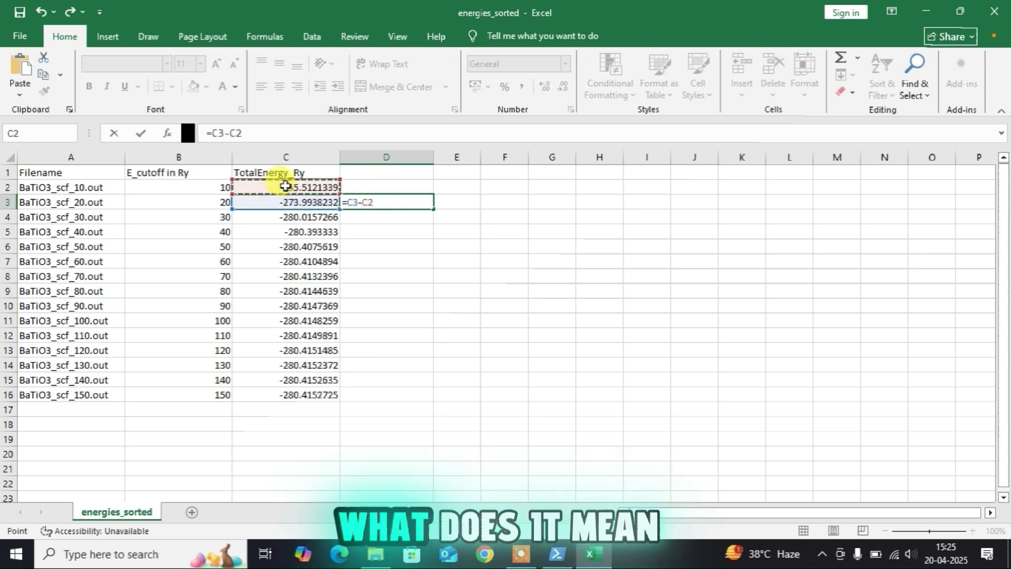
key("Return")
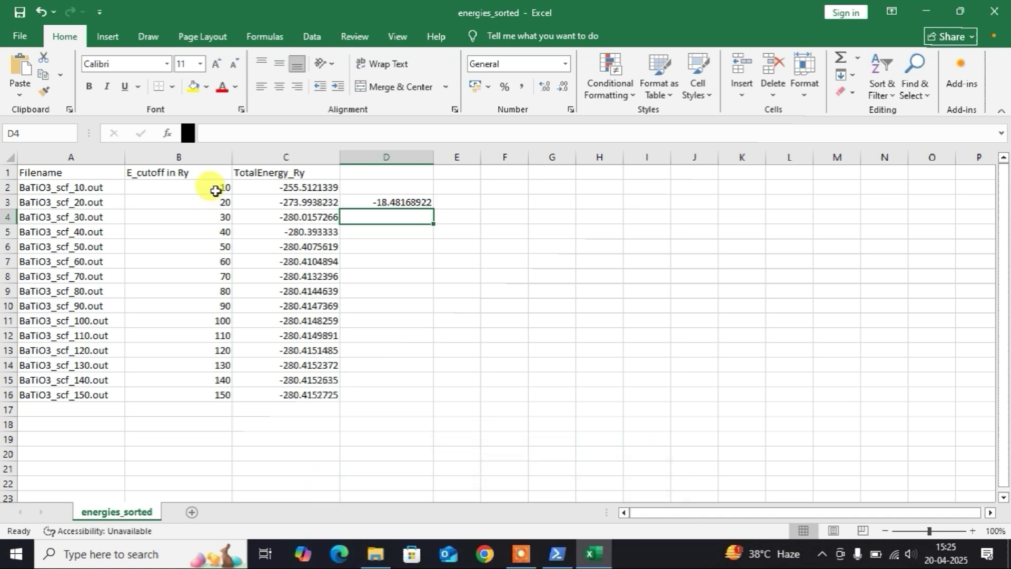
left_click(405, 202)
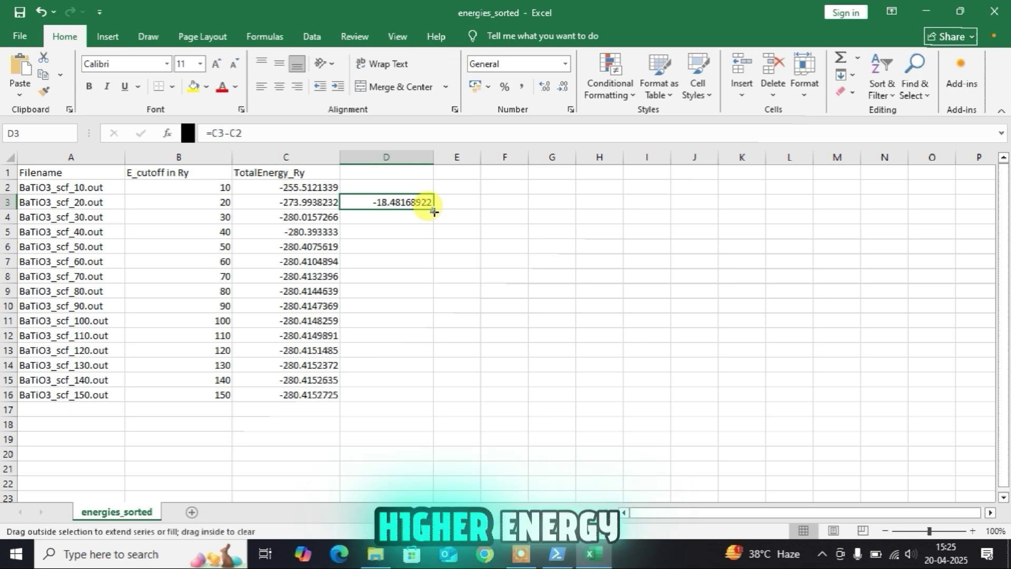
left_click_drag(434, 210, 421, 408)
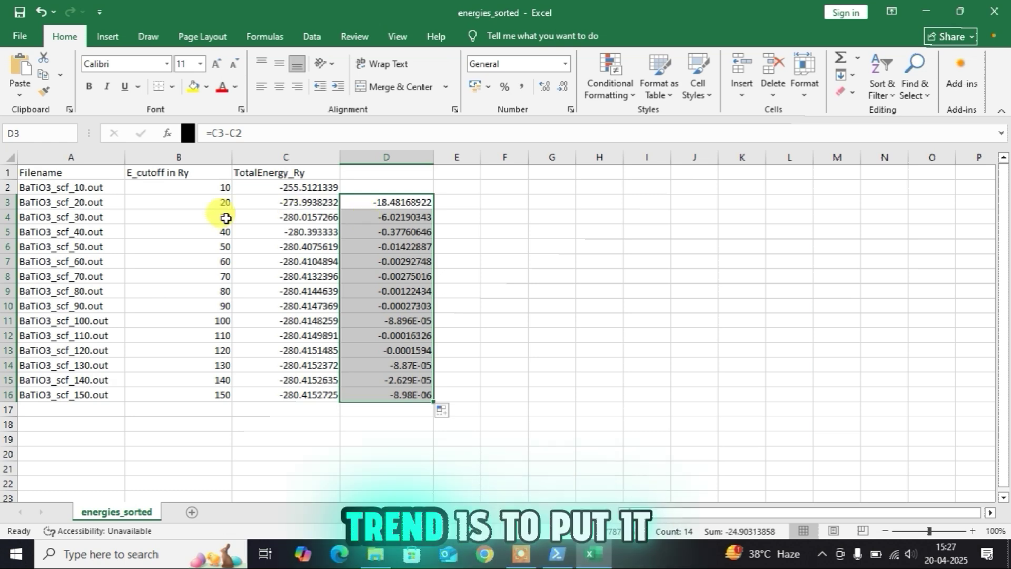
Insert a scatter chart with straight lines and markers from the cutoff and total energy values in B2:C16.
left_click_drag(196, 192, 304, 397)
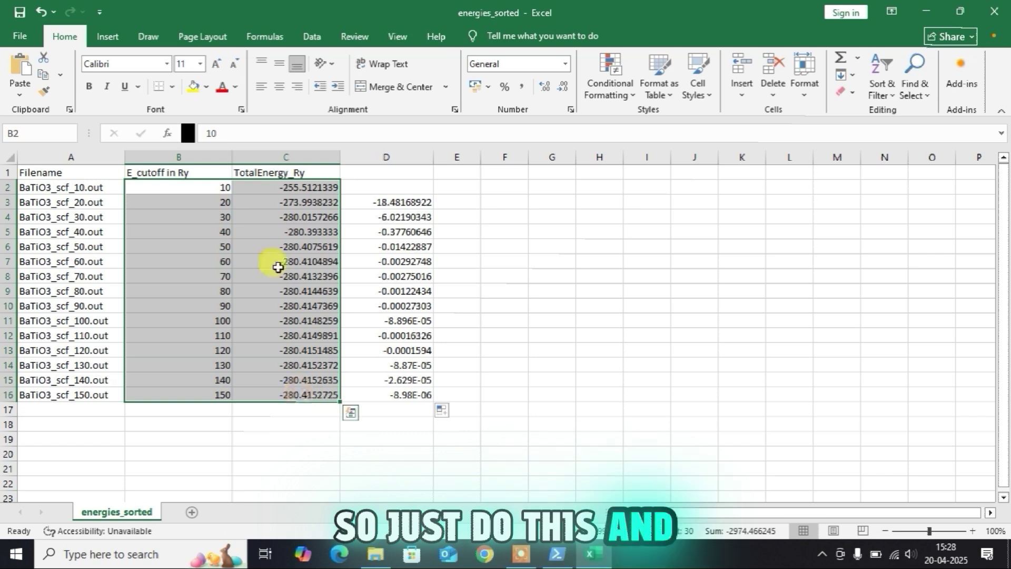
left_click(108, 36)
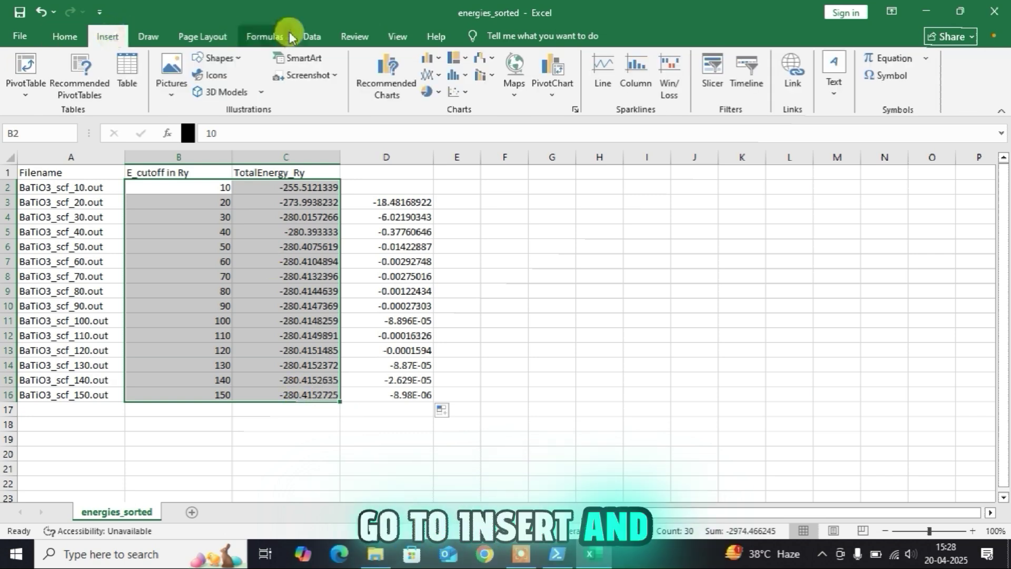
left_click(466, 91)
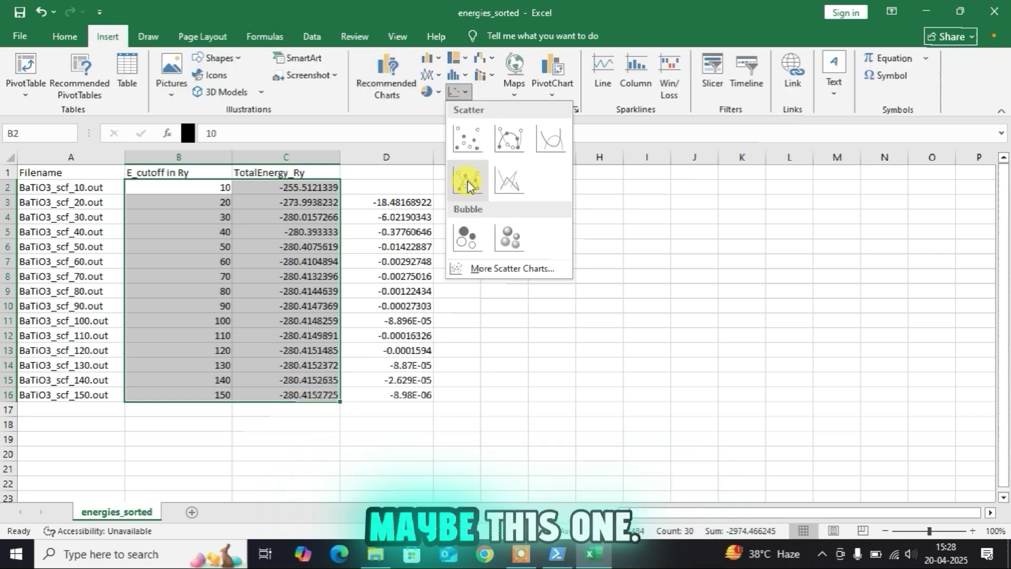
left_click(466, 185)
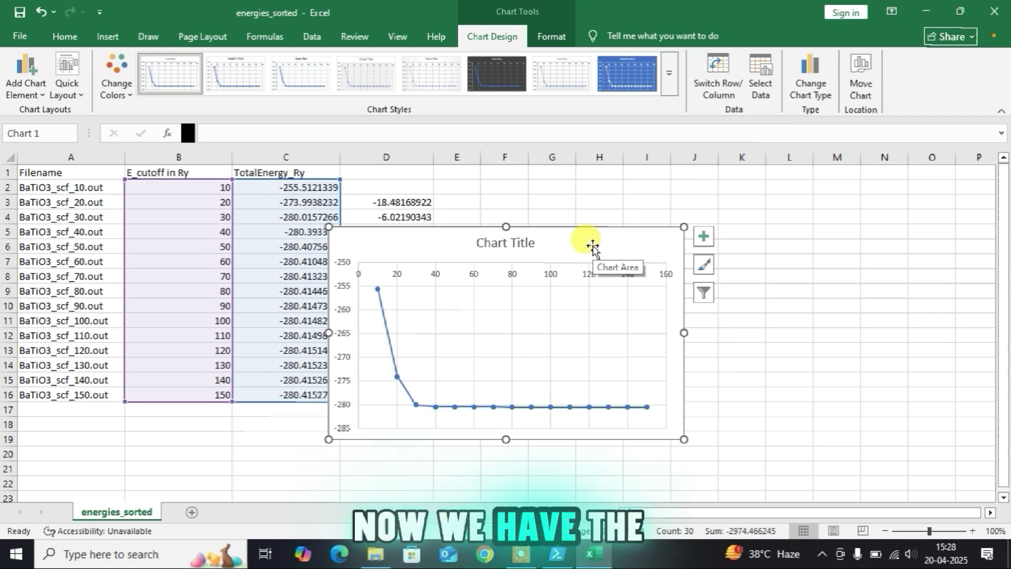
Move the scatter chart to a new sheet named Chart1.
right_click(589, 244)
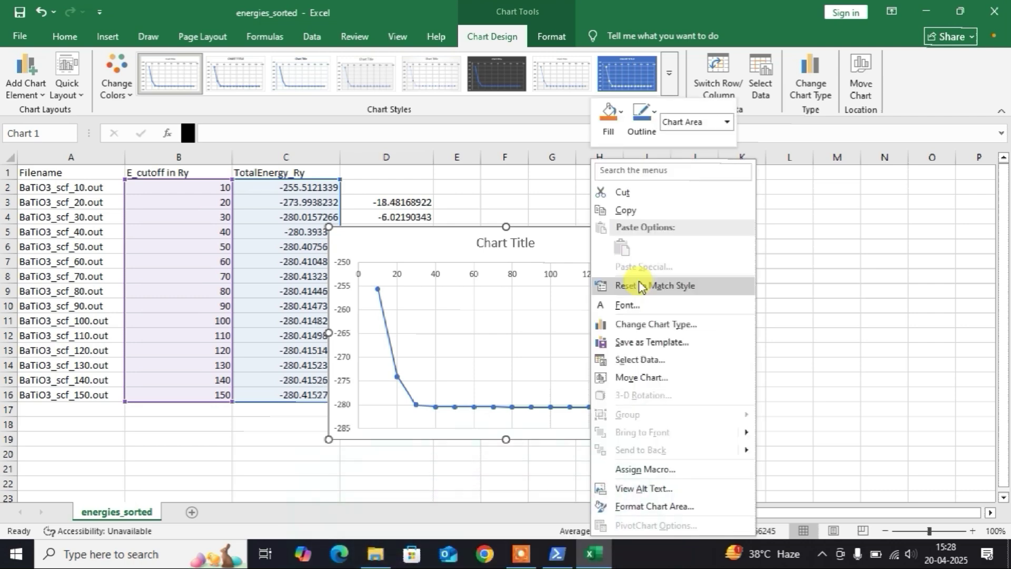
right_click(520, 241)
right_click(634, 315)
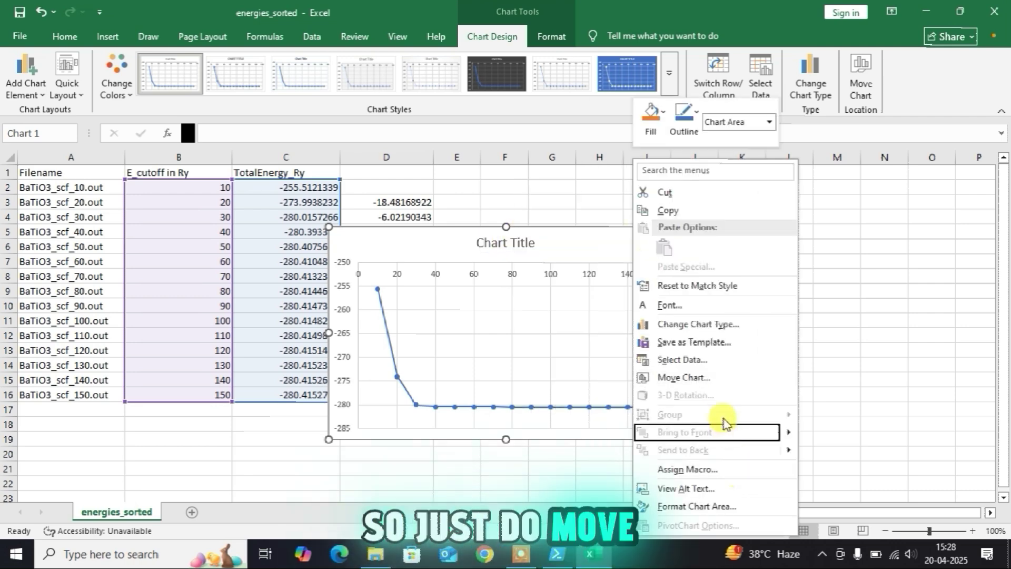
left_click(717, 378)
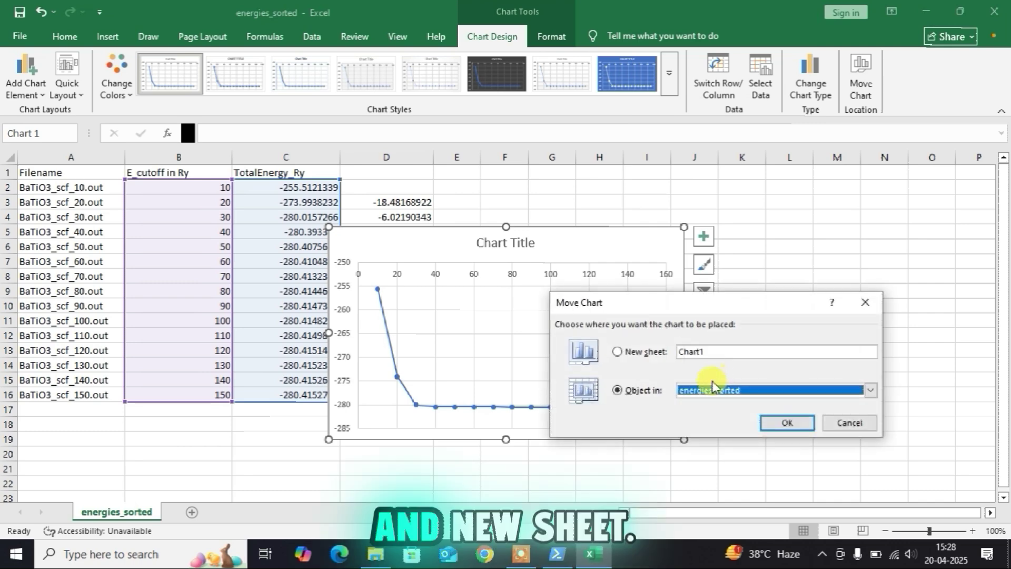
left_click(645, 352)
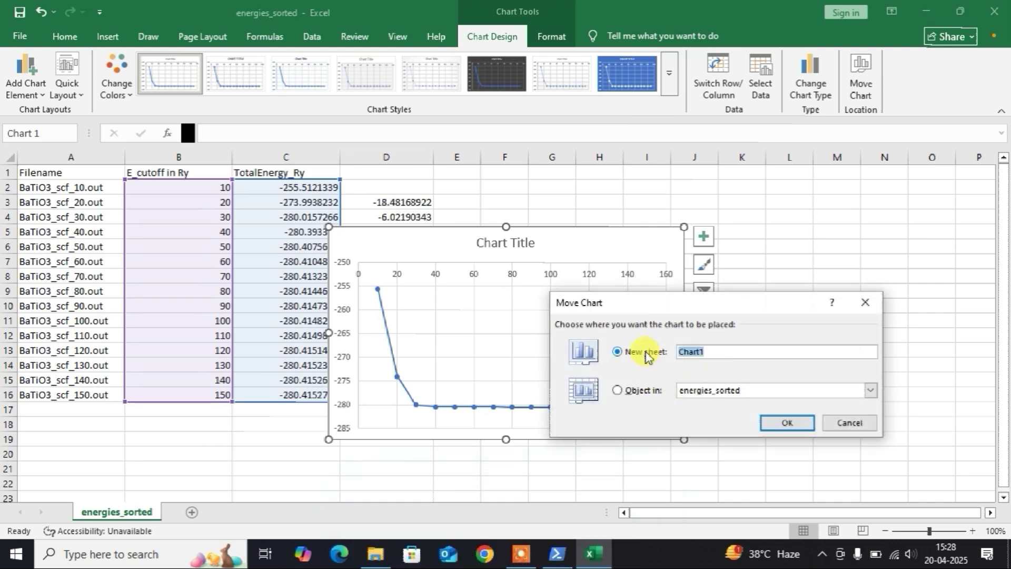
left_click(778, 421)
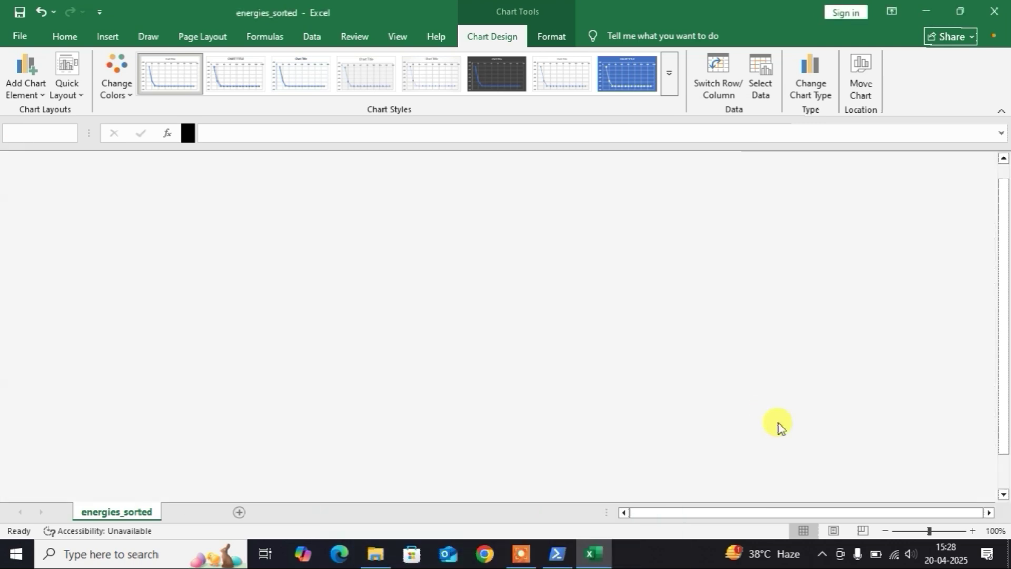
Replace the chart title with "E_cutoff_convergence_test".
double_click(390, 165)
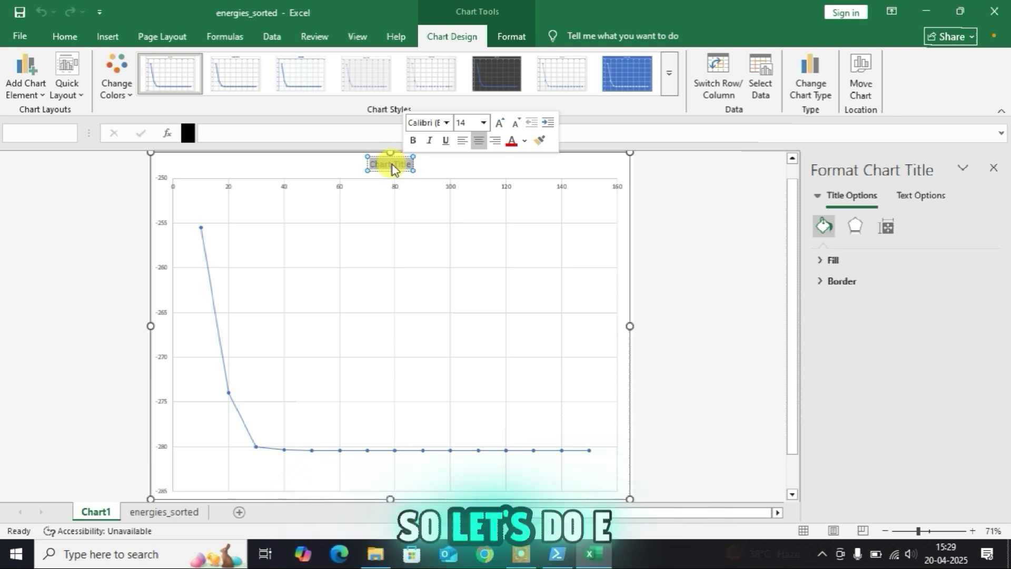
key("Delete")
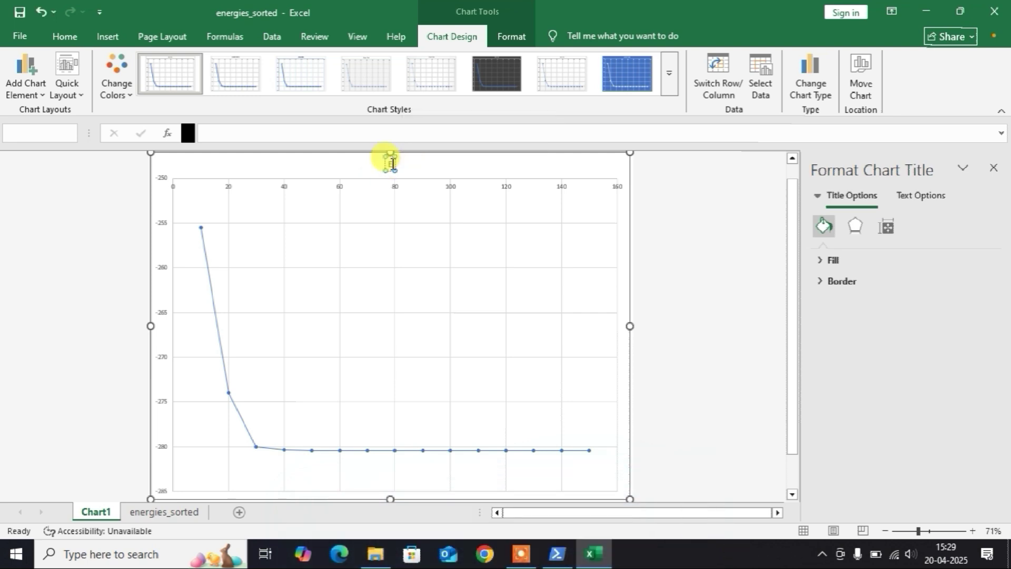
type("E_cu")
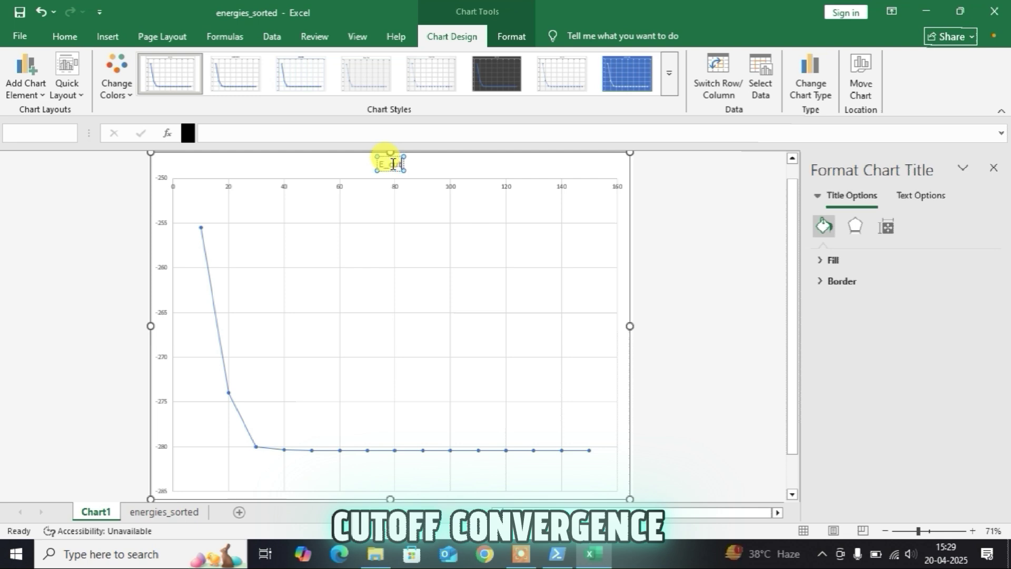
type("toff_convergen")
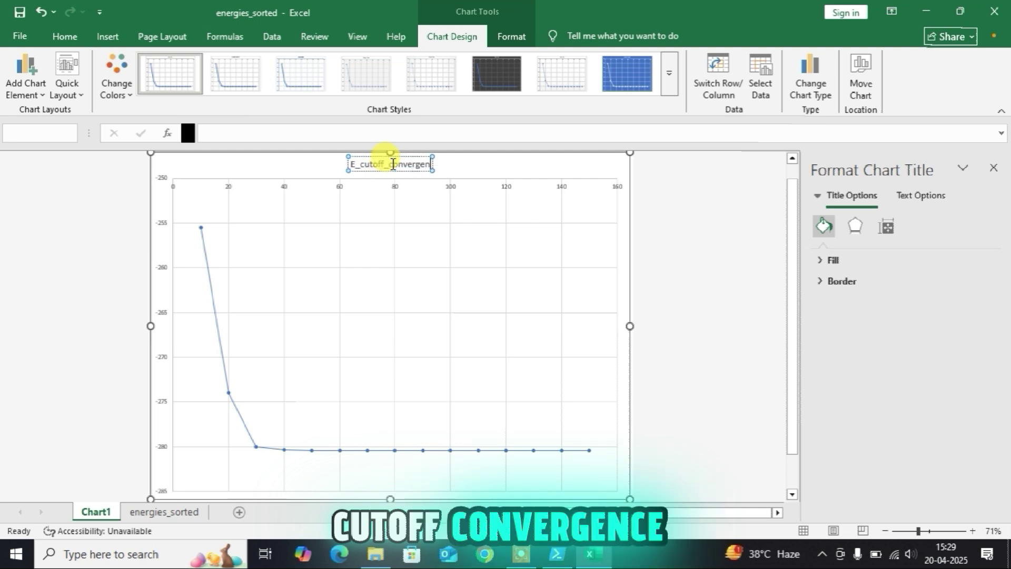
type("ce_")
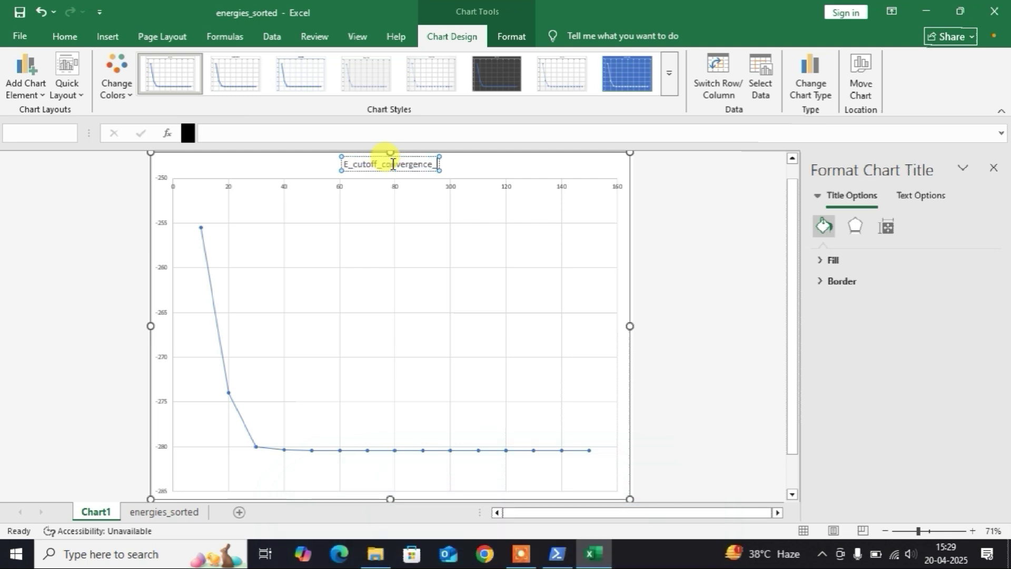
type("test")
left_click(665, 191)
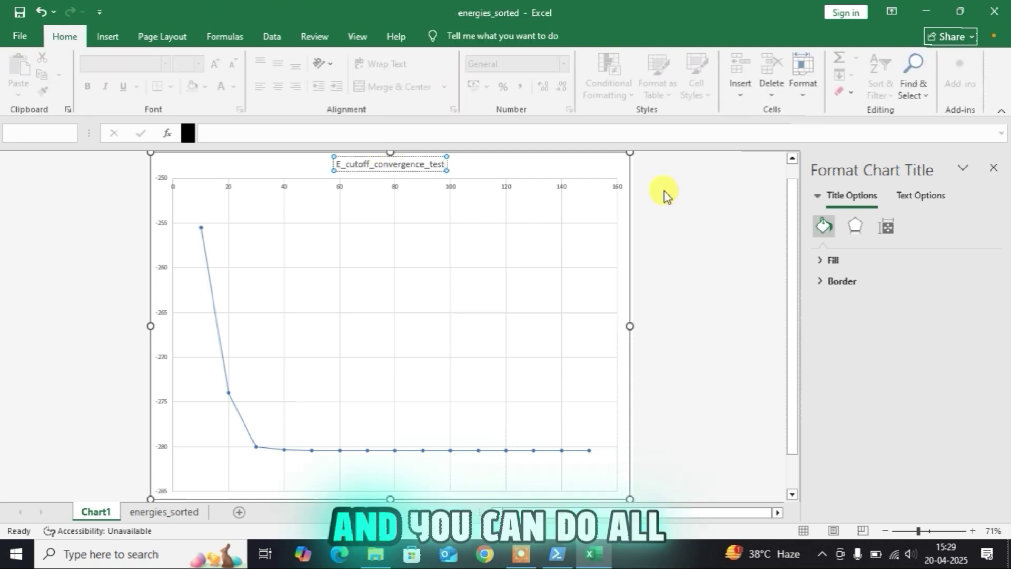